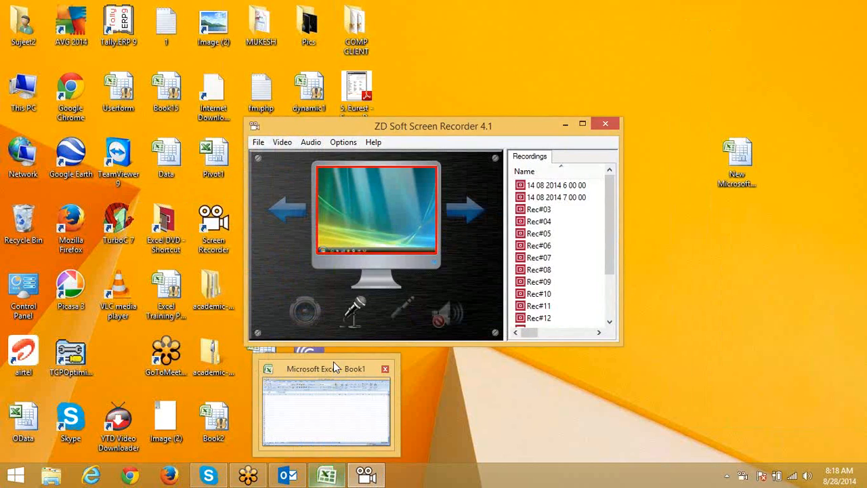
Step: Start a full-desktop capture and bring the blank Book1 workbook to the front
mouse_move(333, 361)
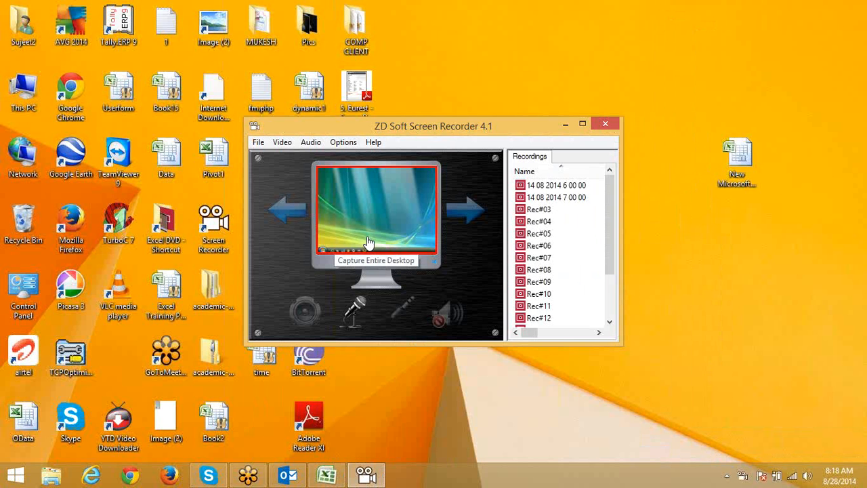
click(368, 243)
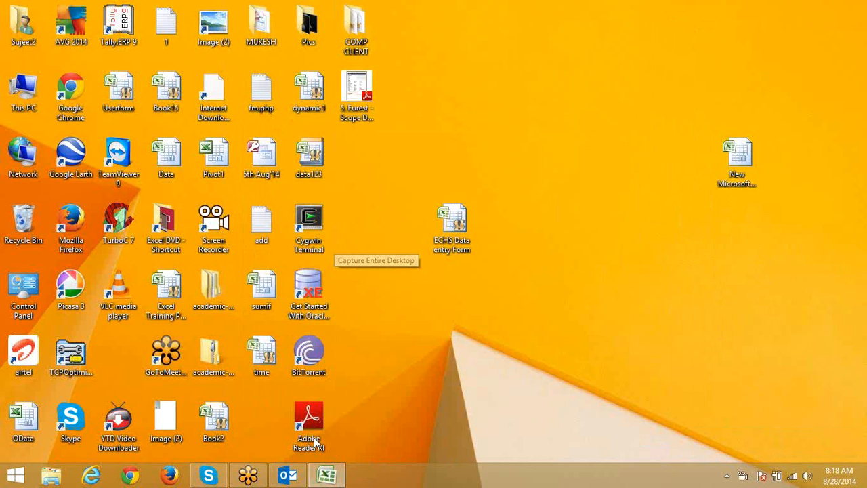
click(330, 474)
click(240, 177)
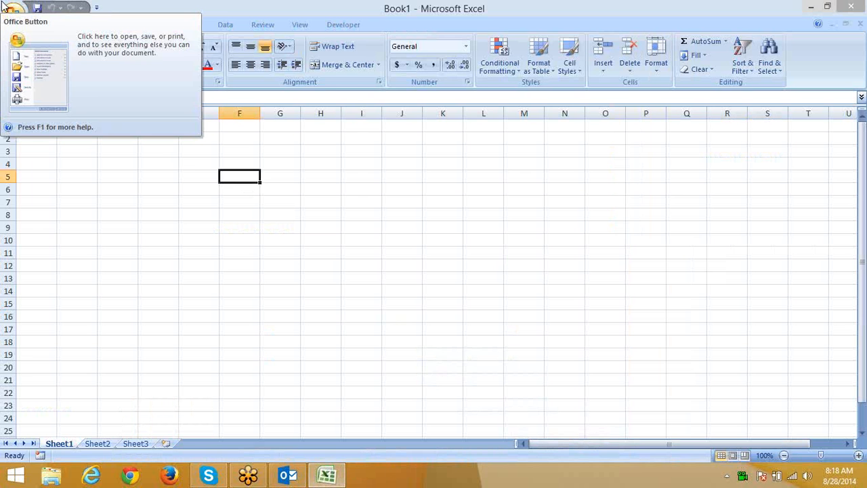
click(92, 161)
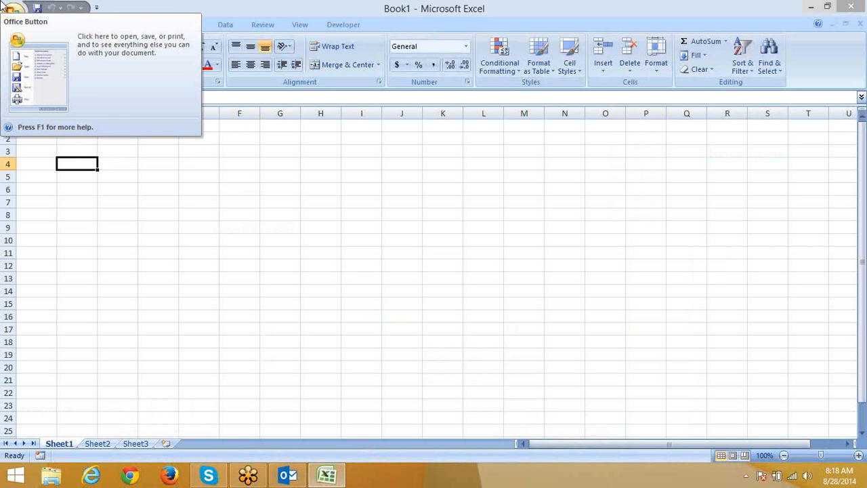
click(336, 315)
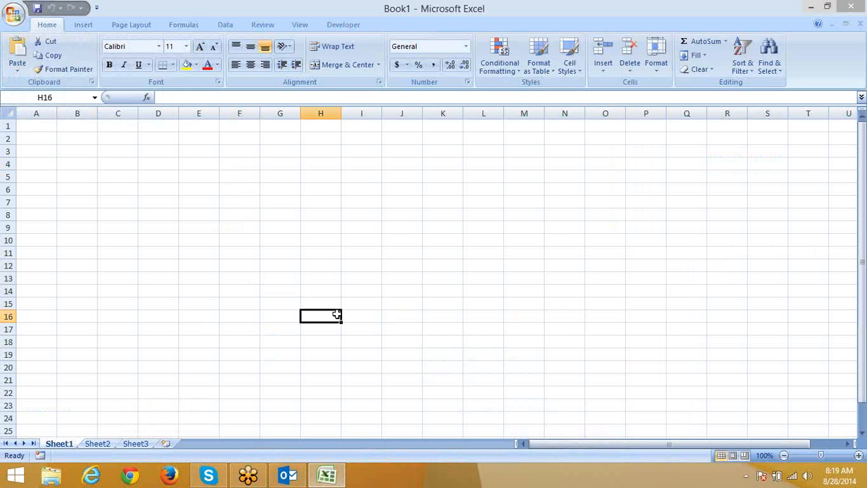
Step: Head column A with 'Chq.' and clear a mistaken text-style entry from A2
click(51, 135)
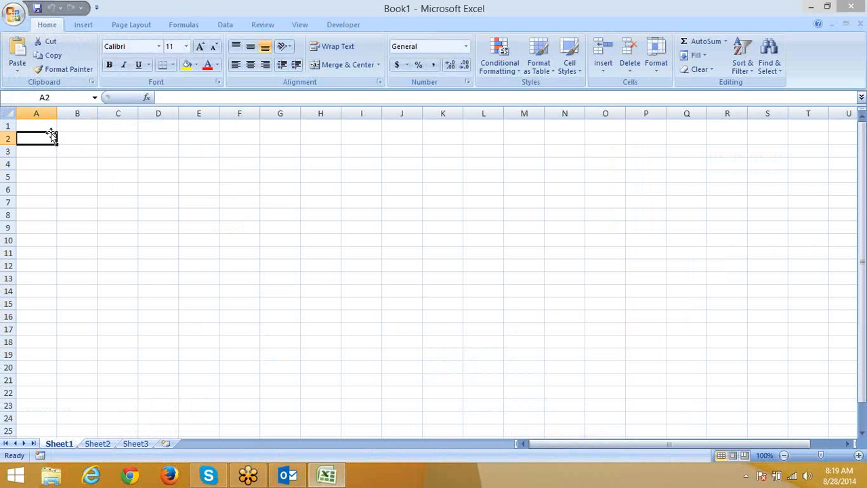
click(44, 124)
text(C)
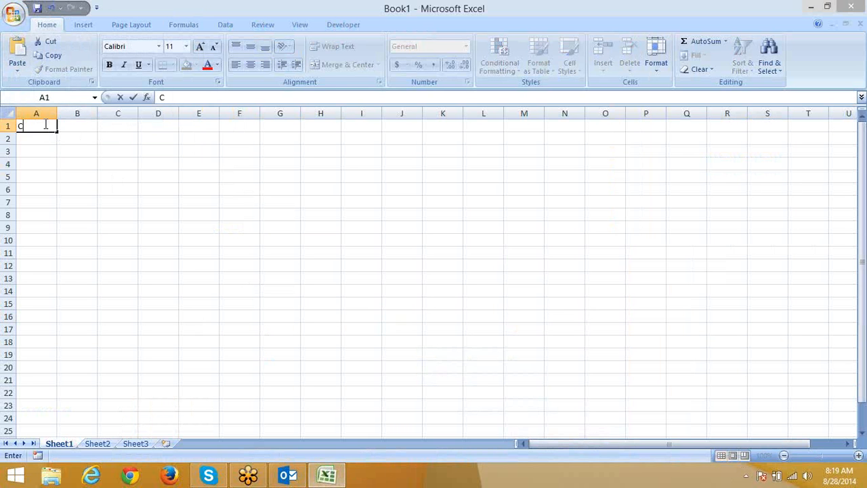
text(hq.)
key(Return)
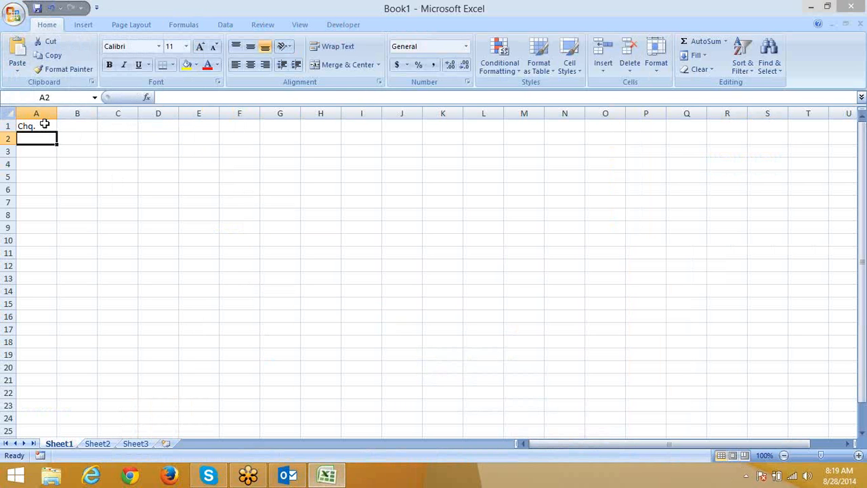
text('0009r)
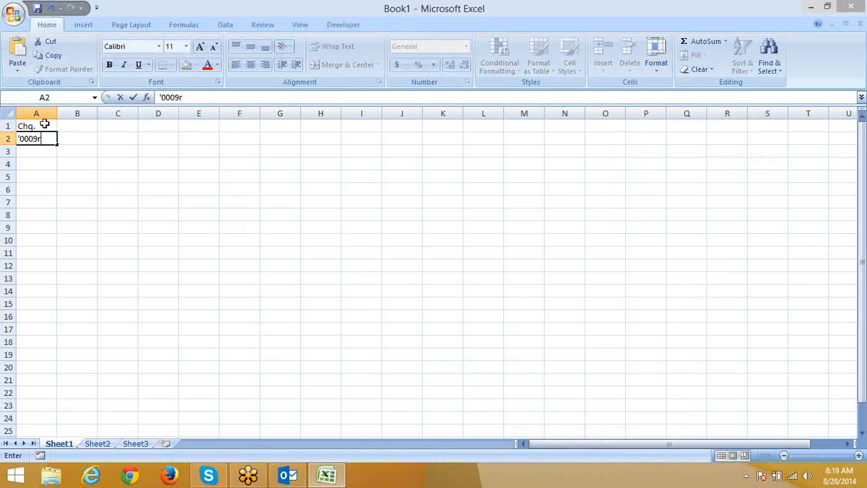
key(BackSpace)
text(43)
key(Return)
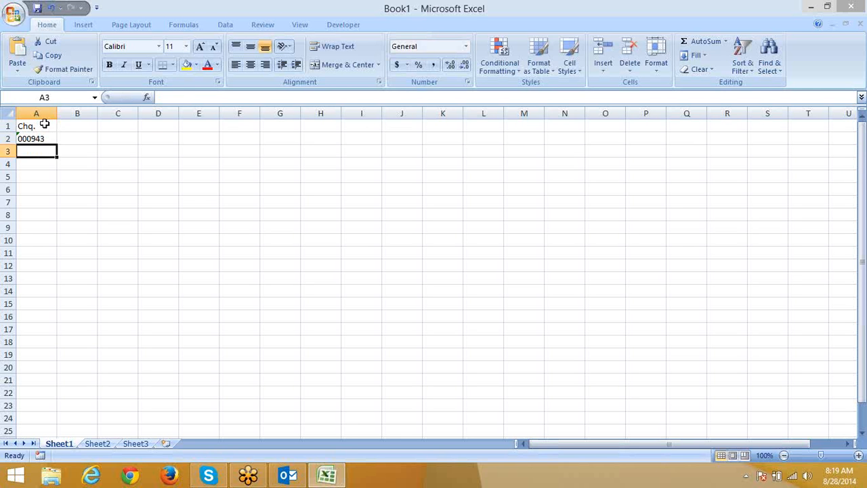
key(Up)
key(Delete)
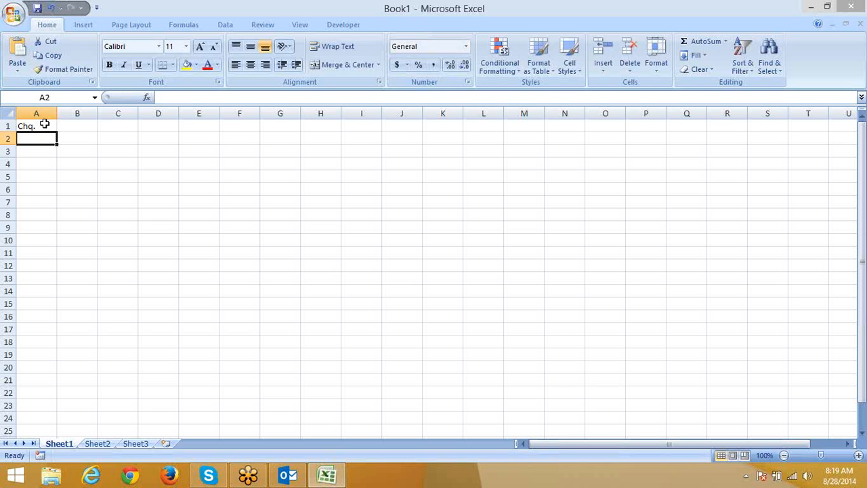
Step: Enter 345, 3245, 53322 and 545653 in A2:A5 and select those four cells
text(345)
key(Return)
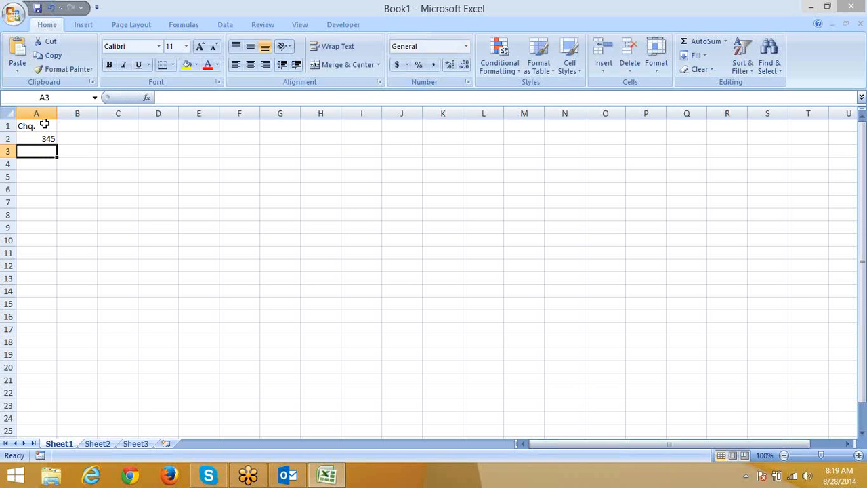
text(3245)
key(Return)
text(533)
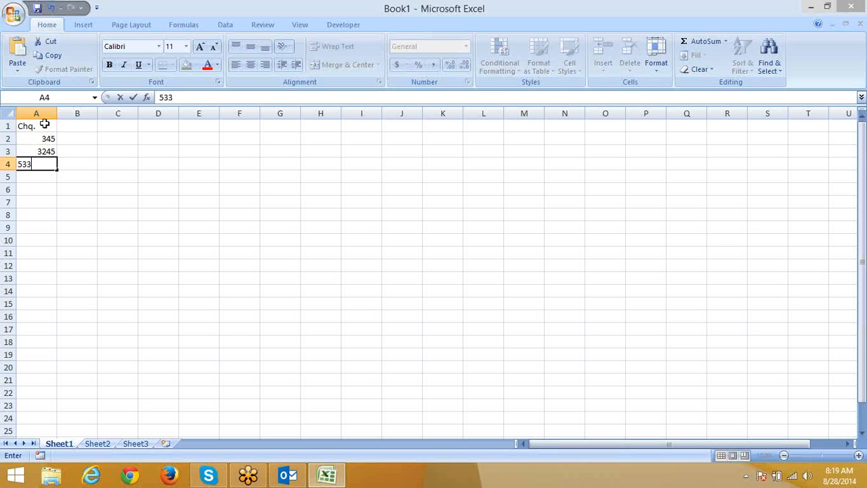
text(22)
key(Return)
text(545)
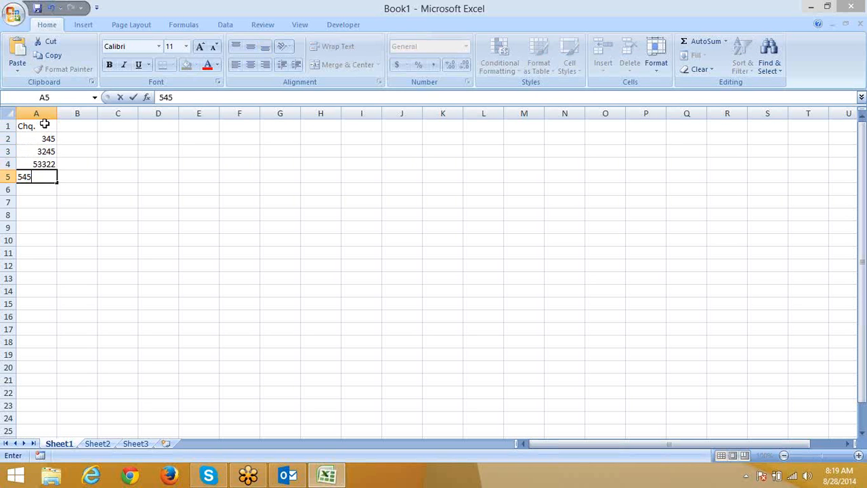
text(653)
key(Return)
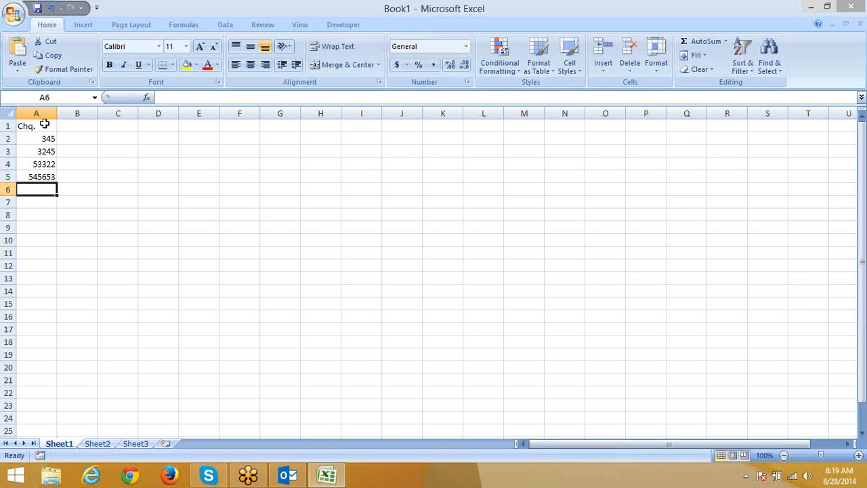
key(shift+Up)
key(shift+Up)
key(Up)
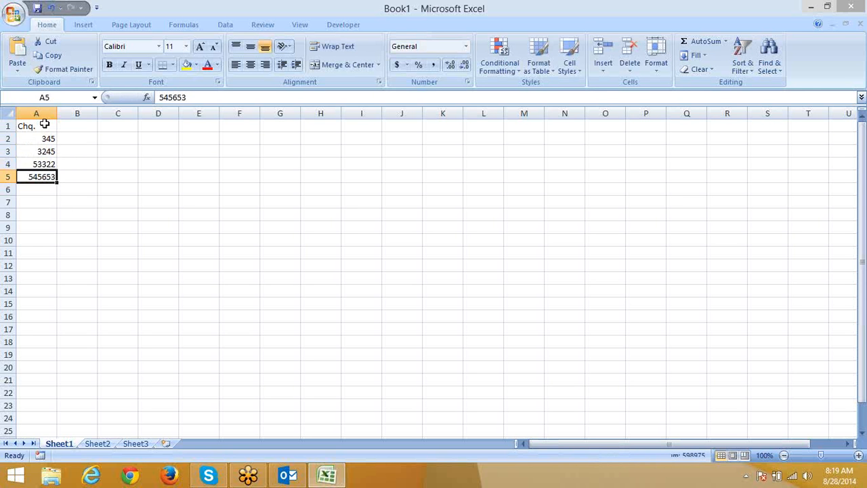
key(shift+Up)
key(shift+Up)
key(shift+Up)
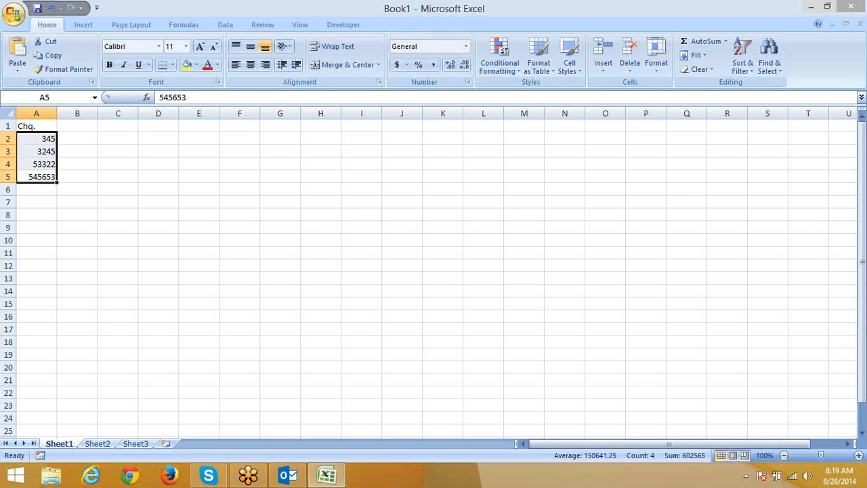
Step: Give A2:A5 the custom number format 000000 so the numbers show six zero-padded digits
right_click(26, 163)
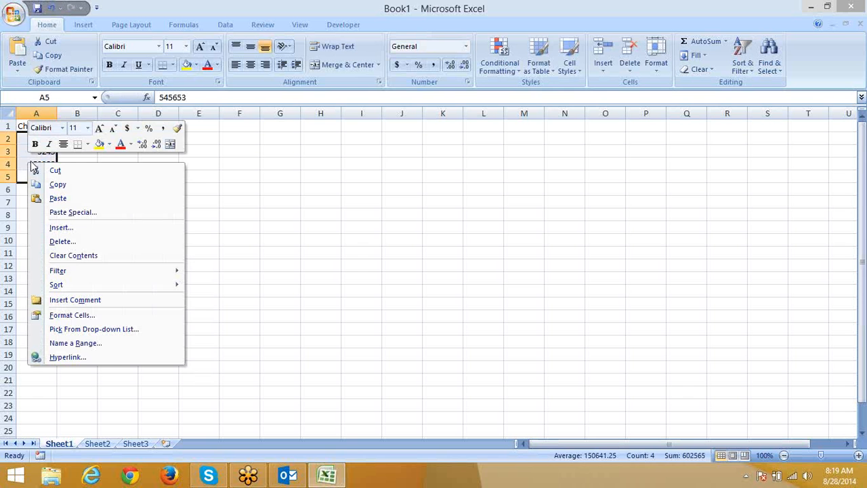
click(84, 318)
drag(133, 162, 235, 125)
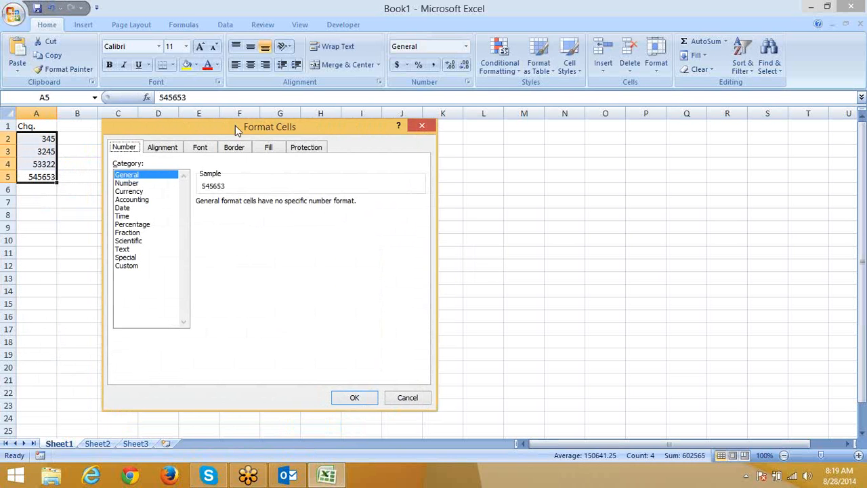
click(139, 266)
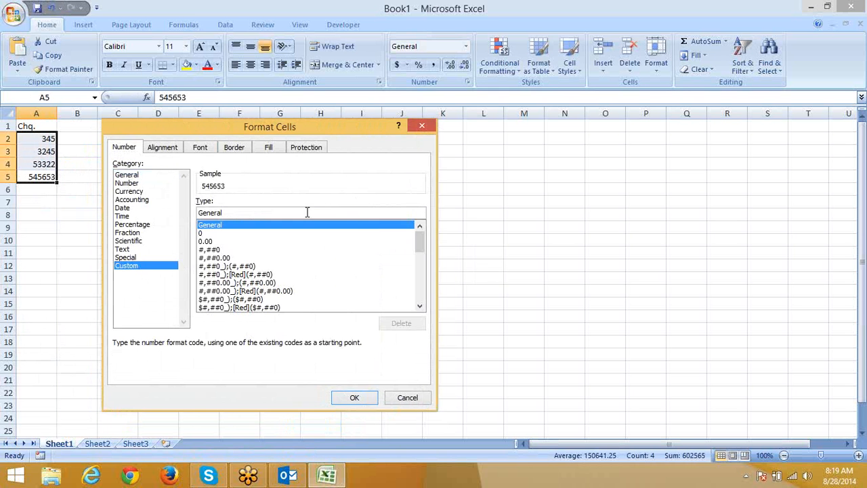
drag(306, 212, 196, 212)
text(00)
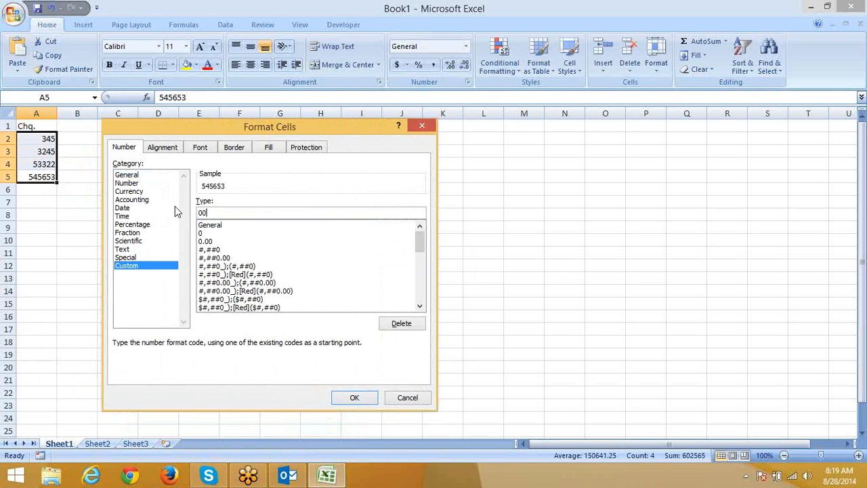
text(0000)
click(354, 397)
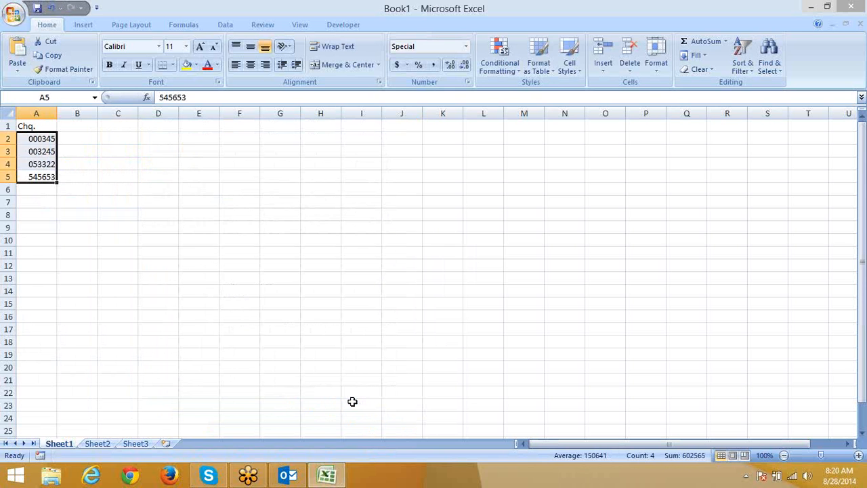
key(Up)
key(Up)
key(Up)
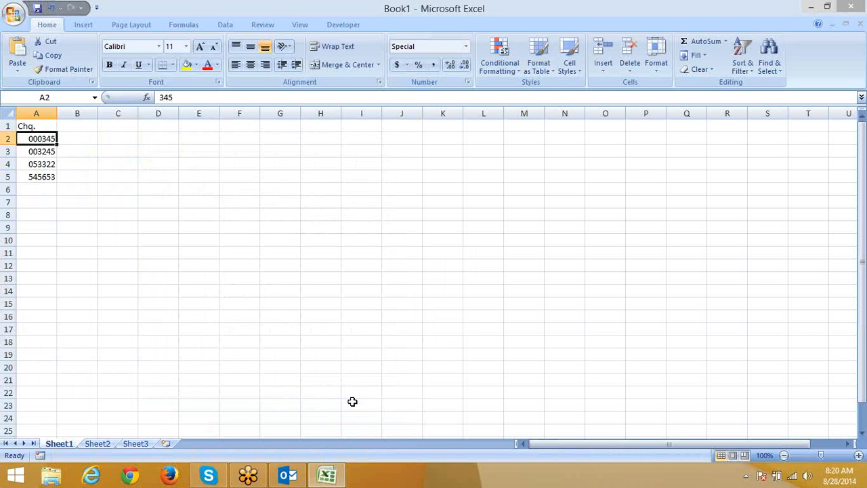
key(Right)
key(Right)
key(Right)
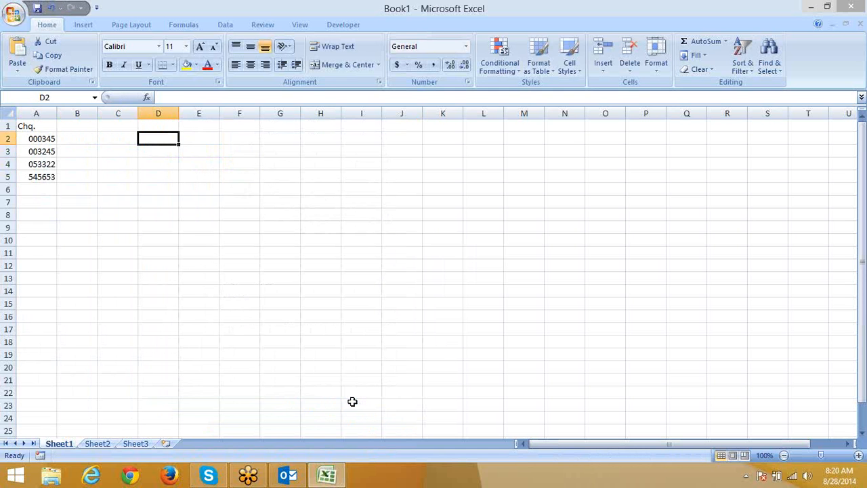
text('000)
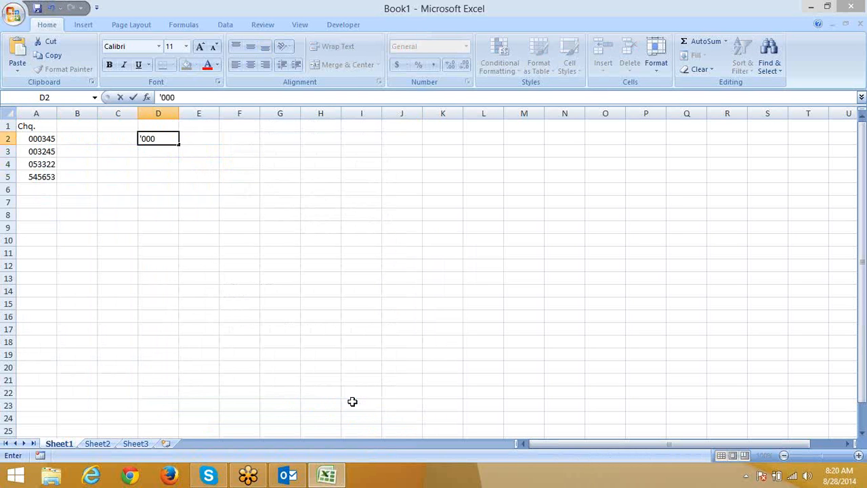
text(345)
key(Return)
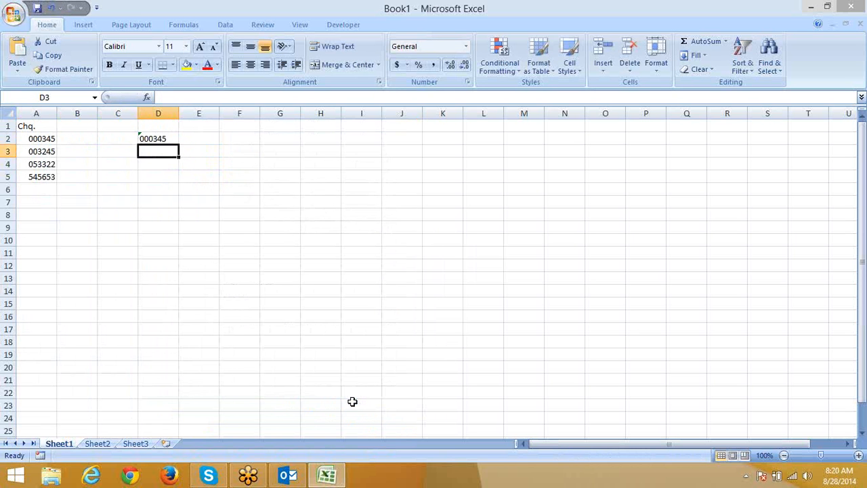
key(Up)
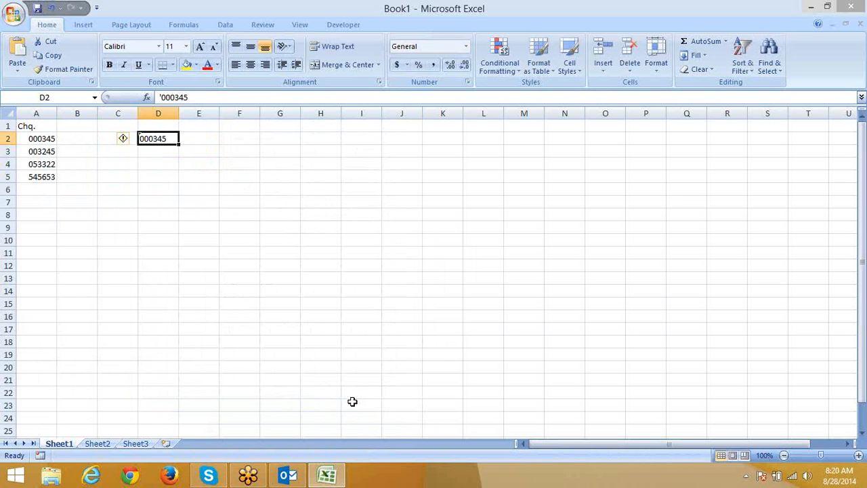
key(Down)
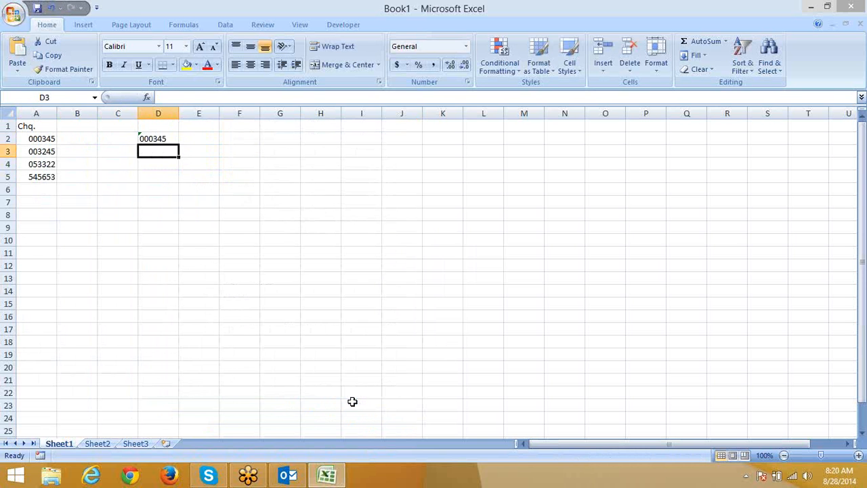
key(Up)
key(Right)
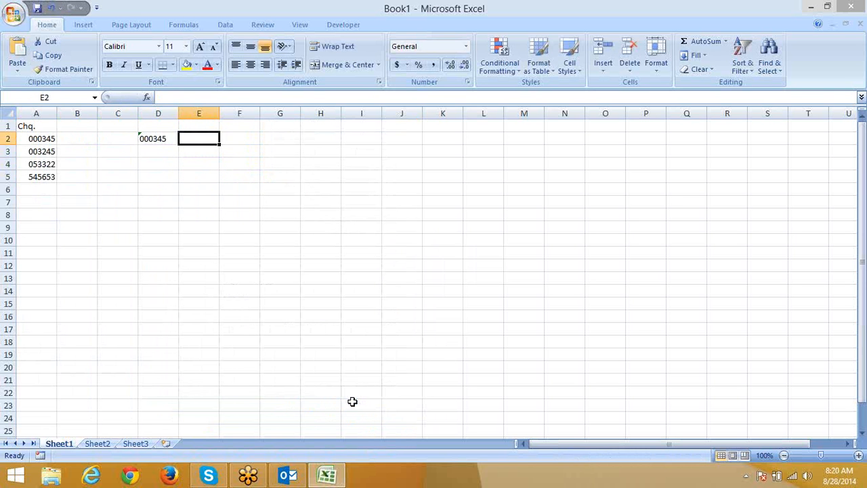
key(Left)
key(Left)
key(Down)
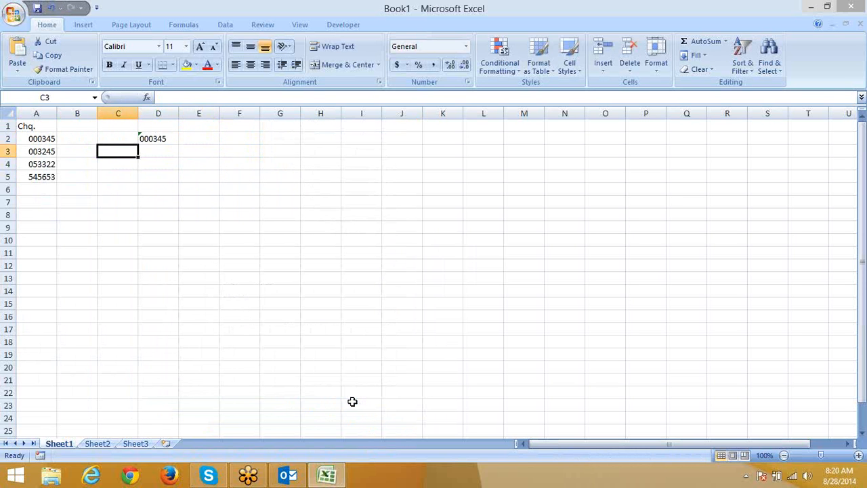
text(=)
Step: In C3, compare A2 with the 000345 text in column D (FALSE), then select D2:D4
key(Left)
key(Left)
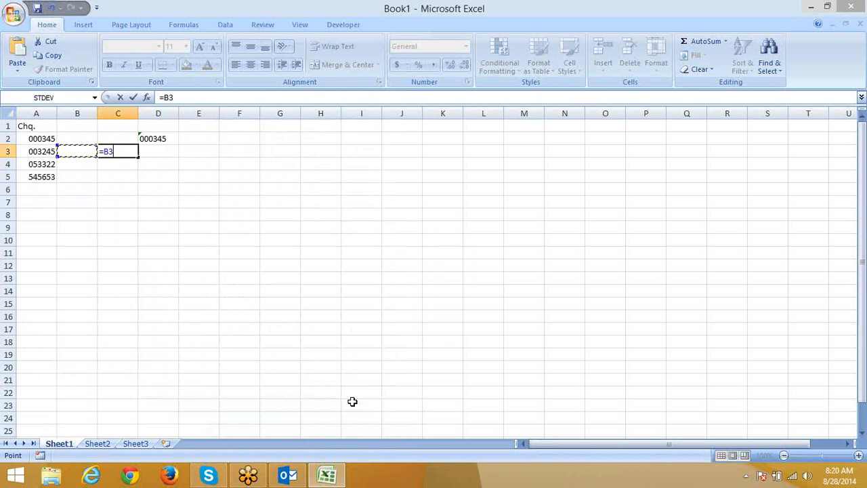
key(Up)
text(=)
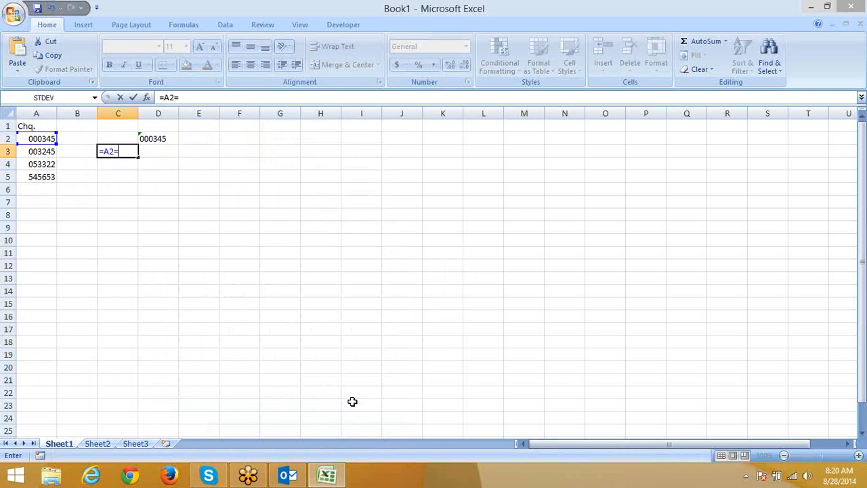
key(Up)
key(Up)
key(Right)
key(Return)
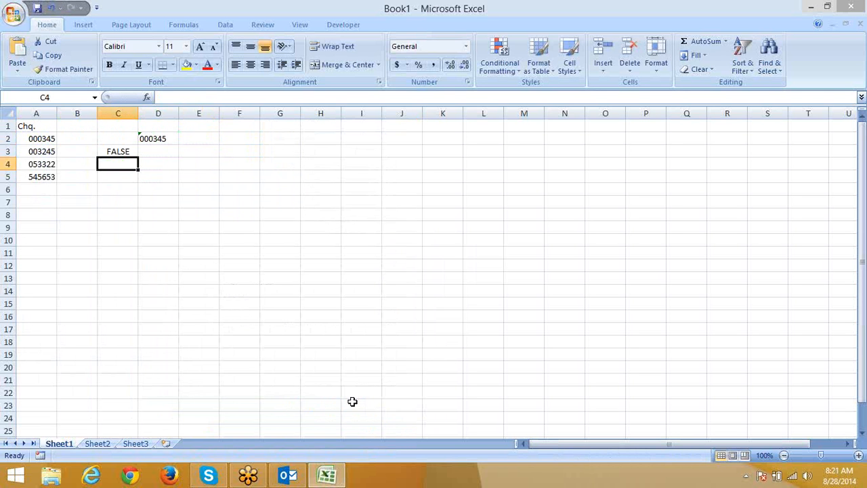
drag(160, 140, 155, 165)
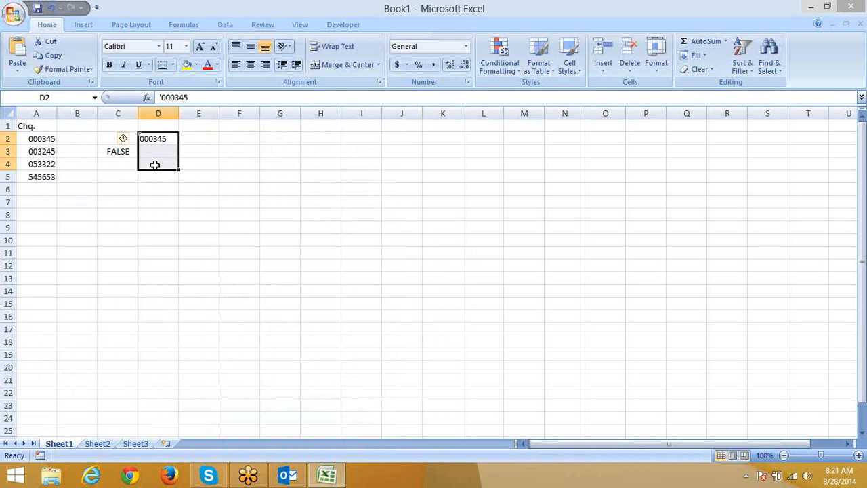
click(158, 201)
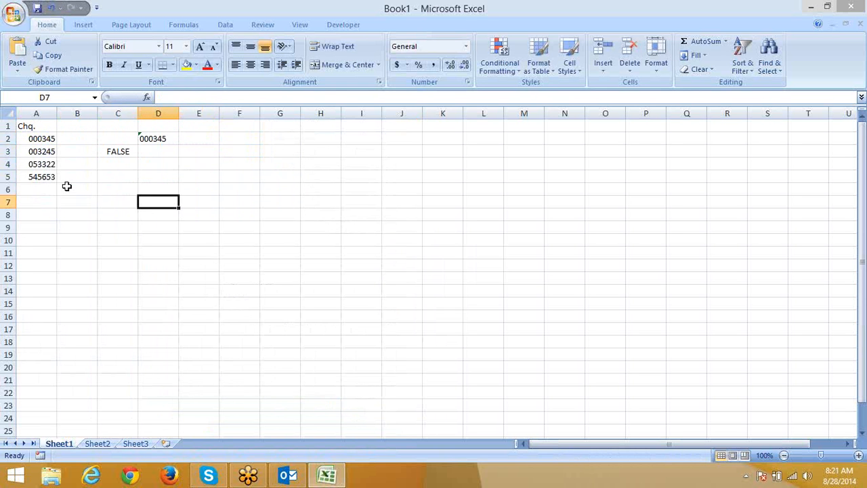
click(24, 138)
drag(24, 138, 27, 175)
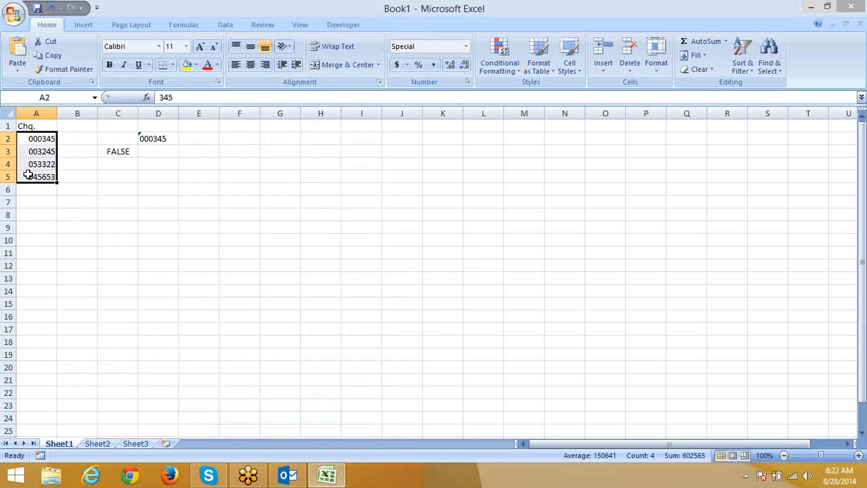
key(Right)
key(Right)
key(Right)
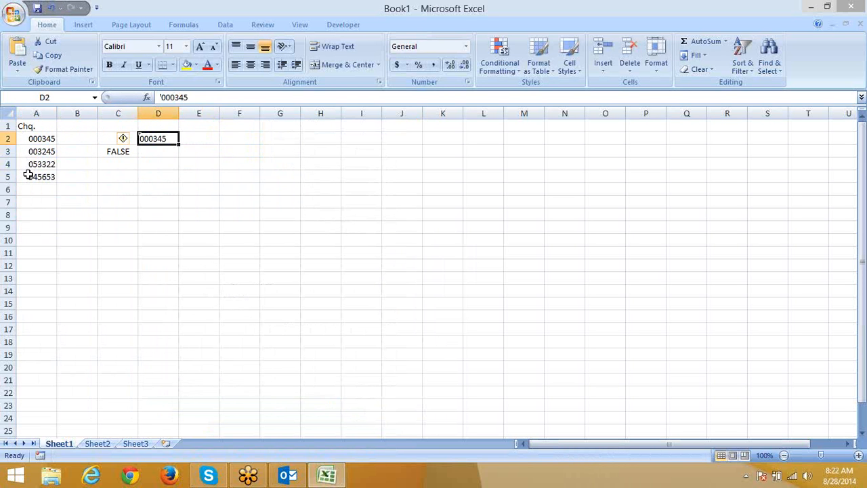
key(Left)
key(Left)
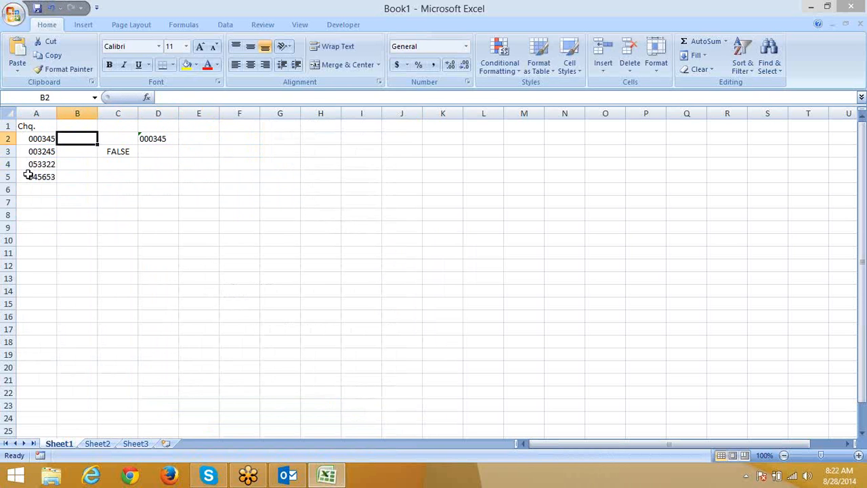
Step: Enter =TEXT(A2,"0000000") in B2 and fill it down through B6
text(=te)
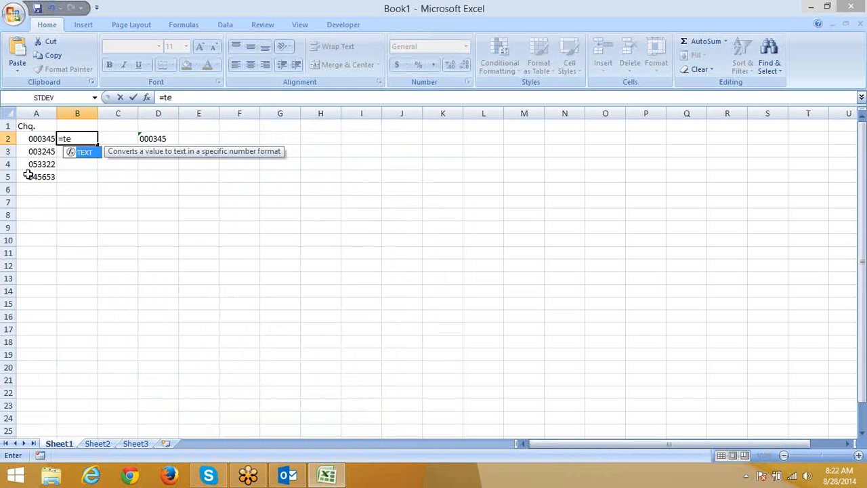
key(Tab)
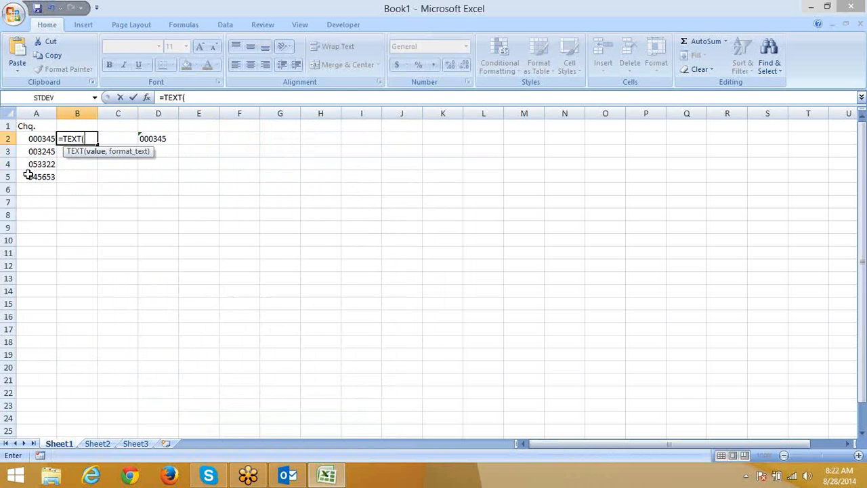
text(A2,)
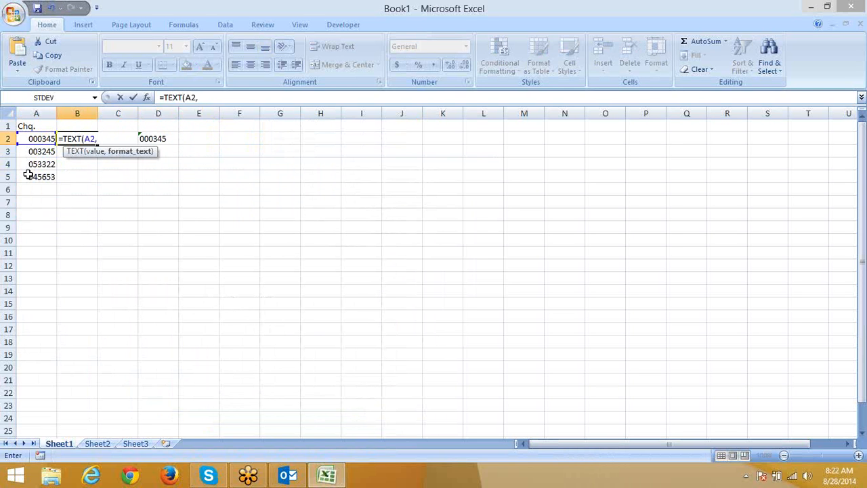
text("0000000)
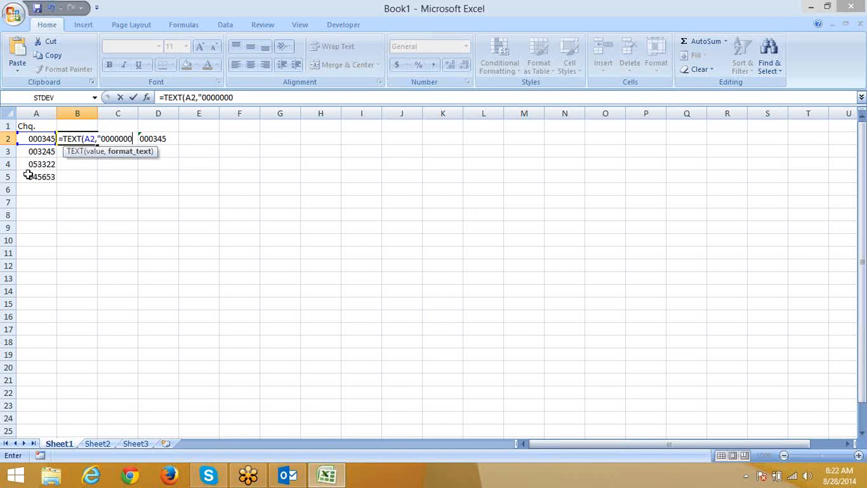
text(")
key(Return)
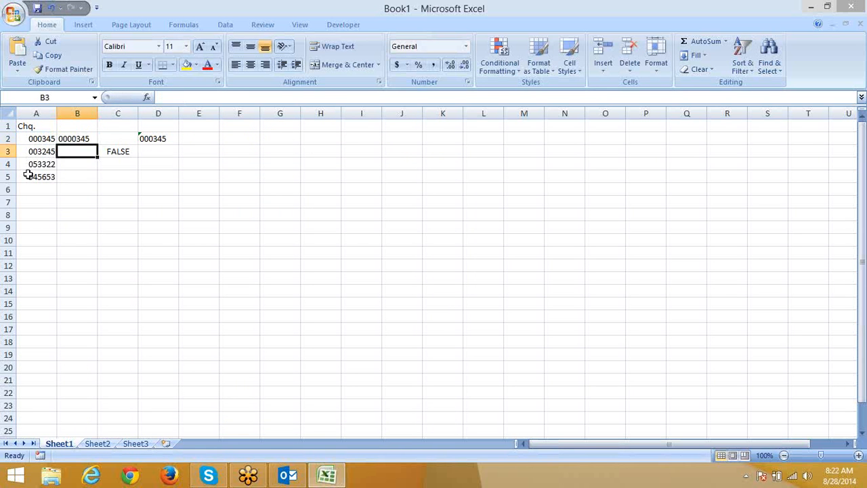
key(Up)
key(shift+Down)
key(shift+Down)
key(shift+Down)
key(shift+Down)
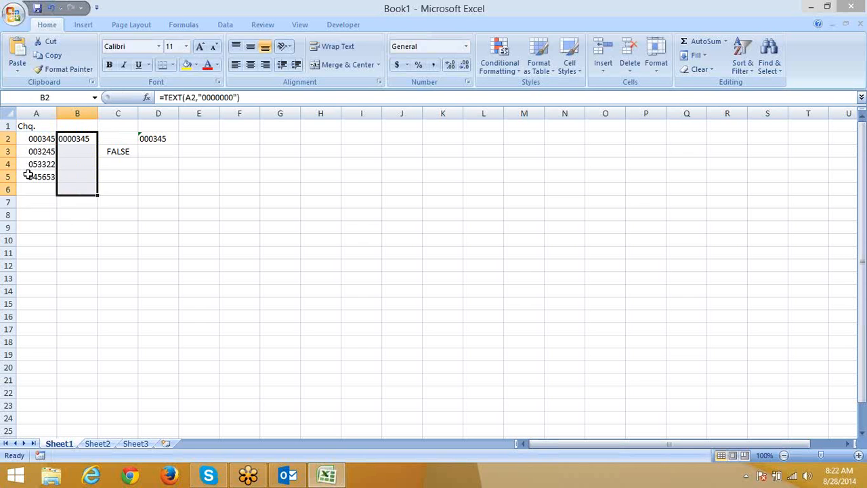
key(ctrl+d)
key(Right)
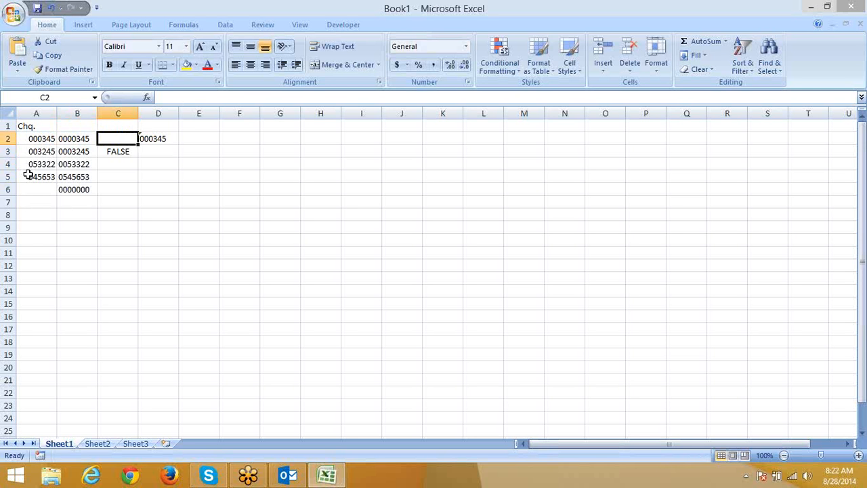
Step: Add =B2=D2 in C4, comparing the seven-digit text with 000345 (FALSE)
key(Right)
key(Down)
key(Down)
key(Left)
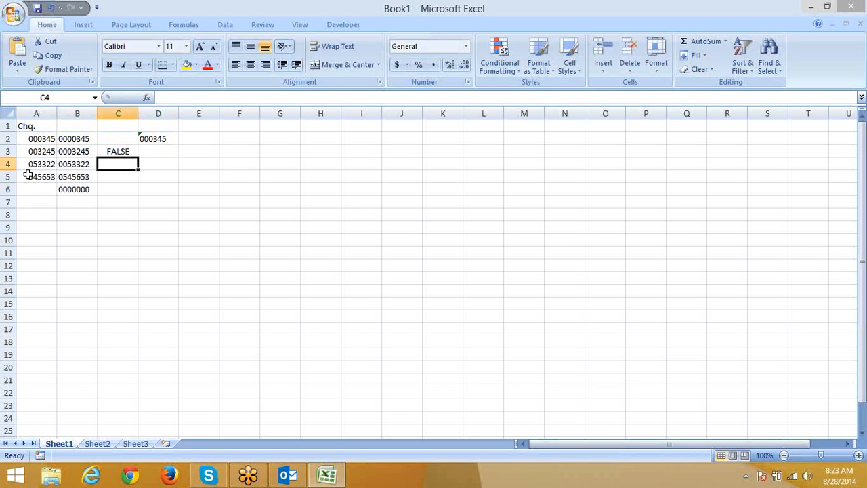
text(=)
key(Left)
key(Up)
key(Up)
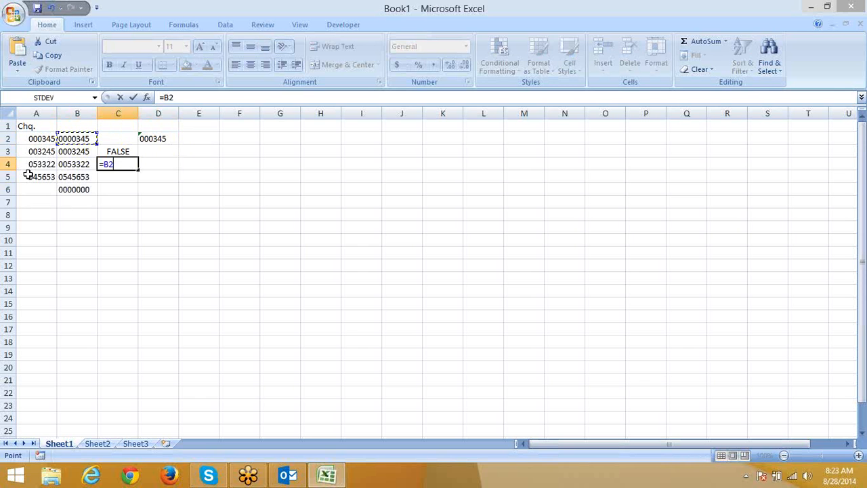
text(=)
key(Right)
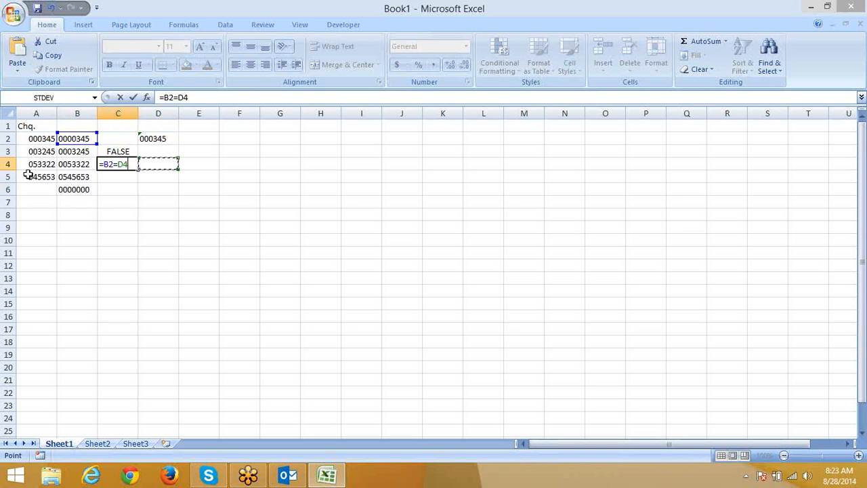
key(Up)
key(Up)
key(Return)
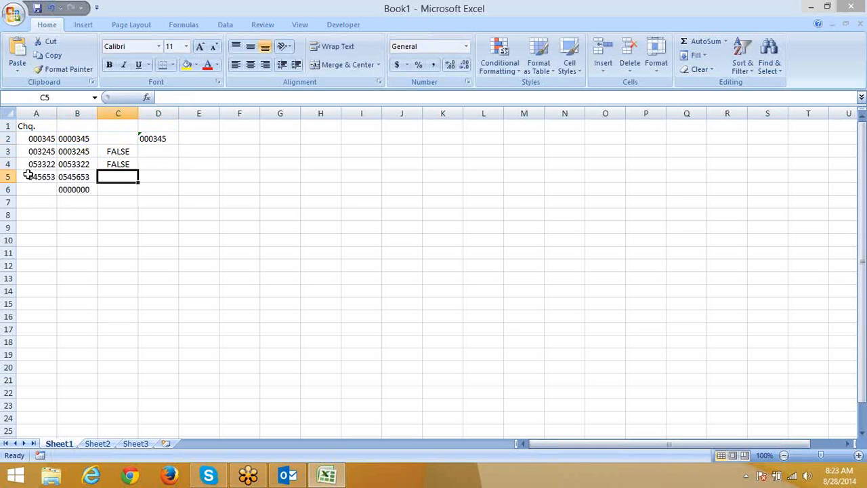
Step: Move back up to B2 to review its TEXT formula
key(Up)
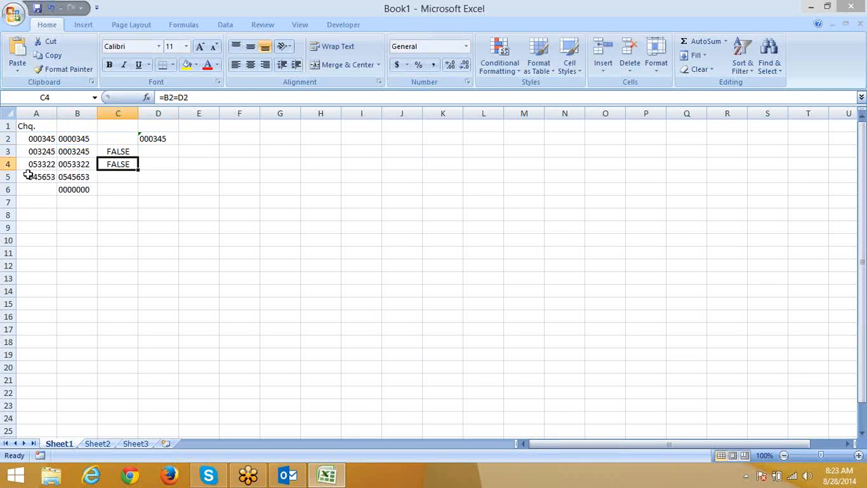
key(Up)
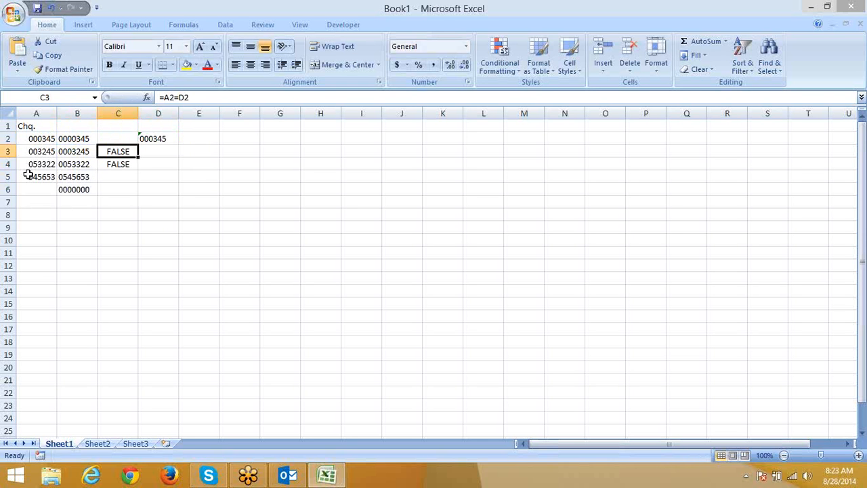
key(Up)
key(Left)
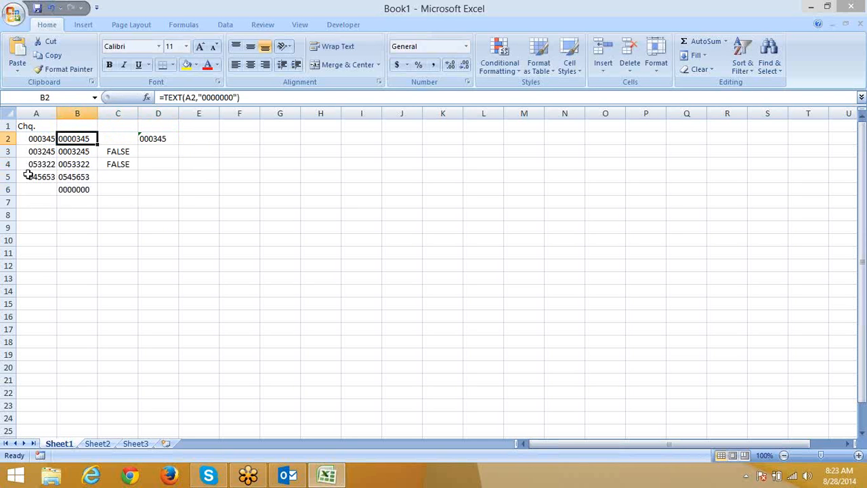
Step: Shorten B2's TEXT format to "000000" and fill it down to B6, turning C4 TRUE
click(230, 97)
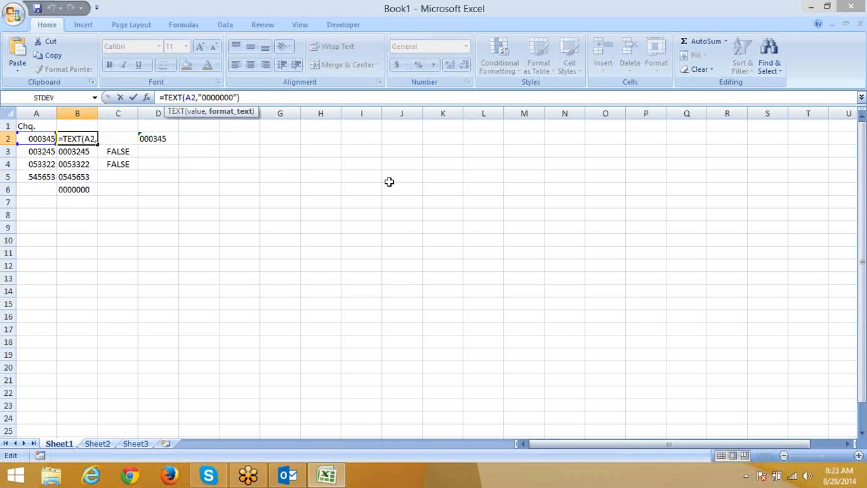
key(BackSpace)
key(ctrl+Return)
key(ctrl+shift+Down)
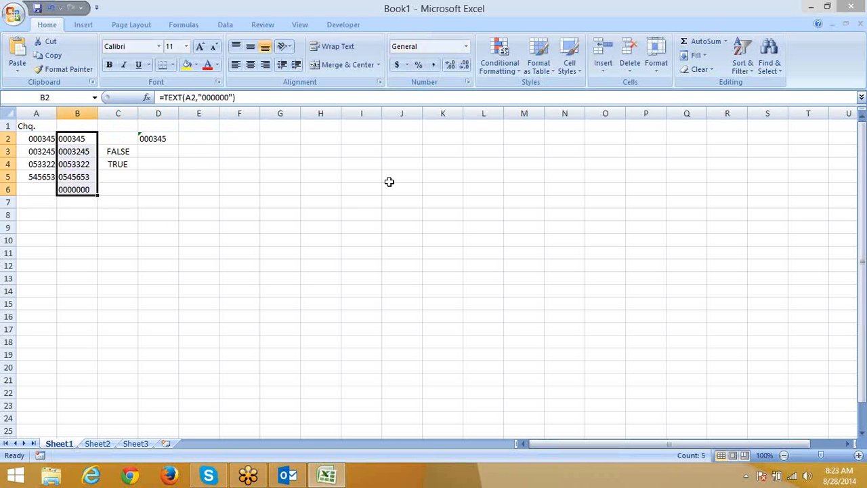
key(ctrl+d)
key(Down)
key(Right)
key(Down)
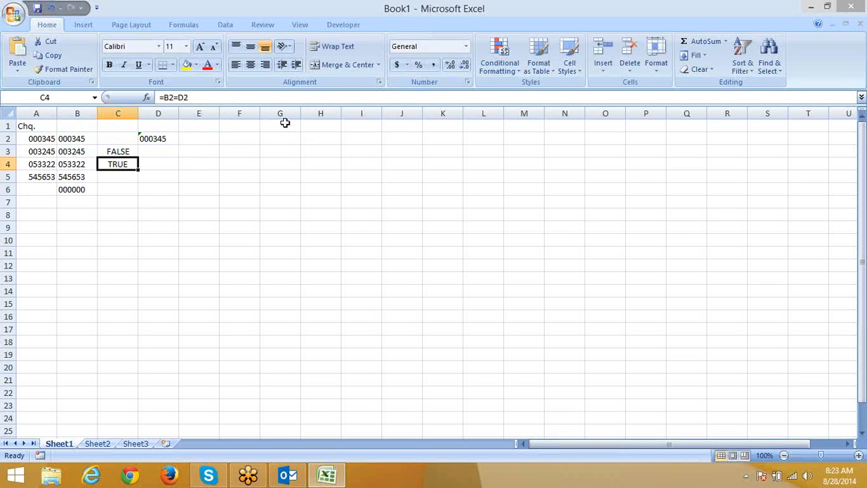
click(223, 126)
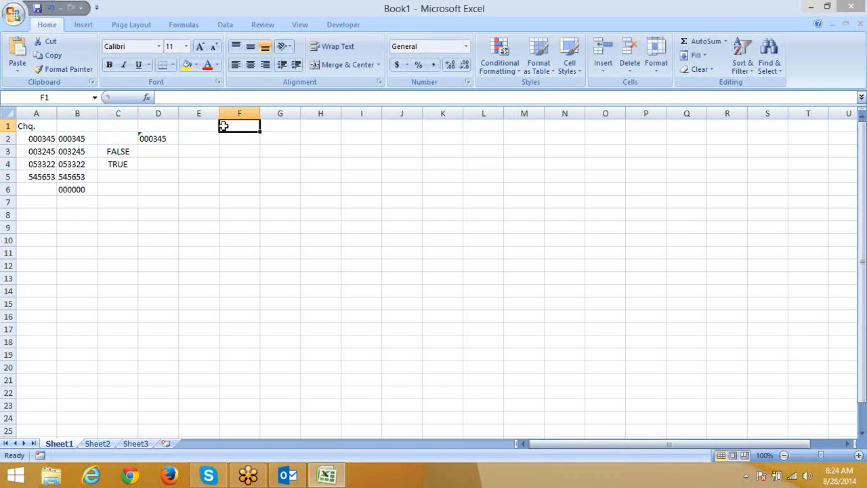
Step: Head column F with 'Mob', remove the +91 typed in F2, and select F2:F7
text(Mob)
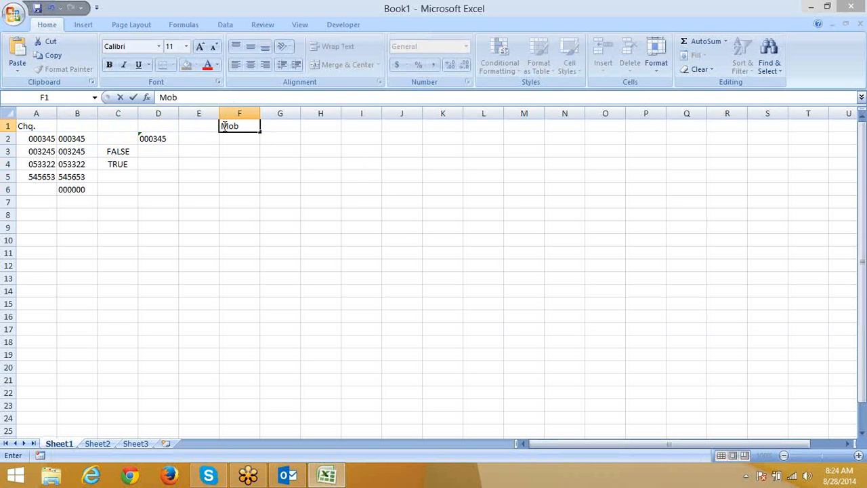
key(Return)
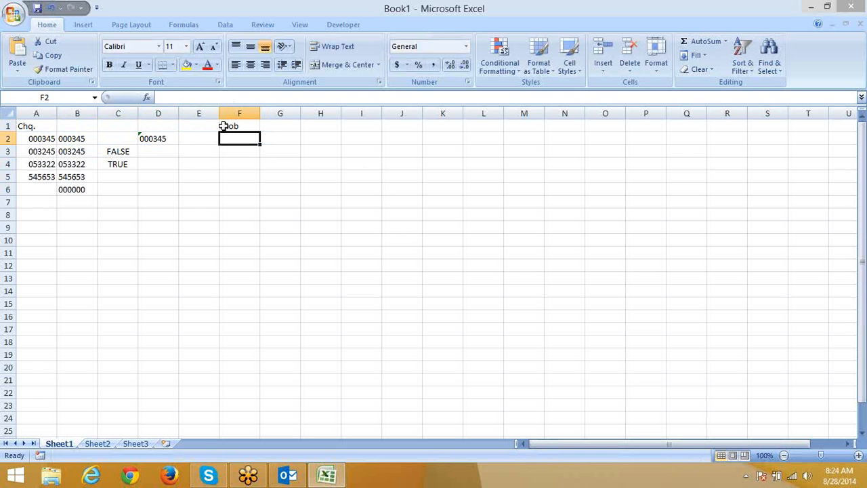
text(+91)
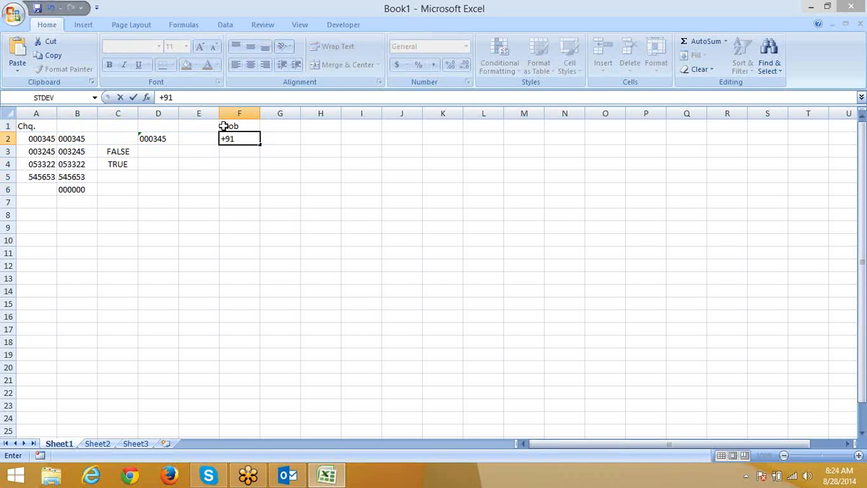
key(BackSpace)
key(BackSpace)
key(BackSpace)
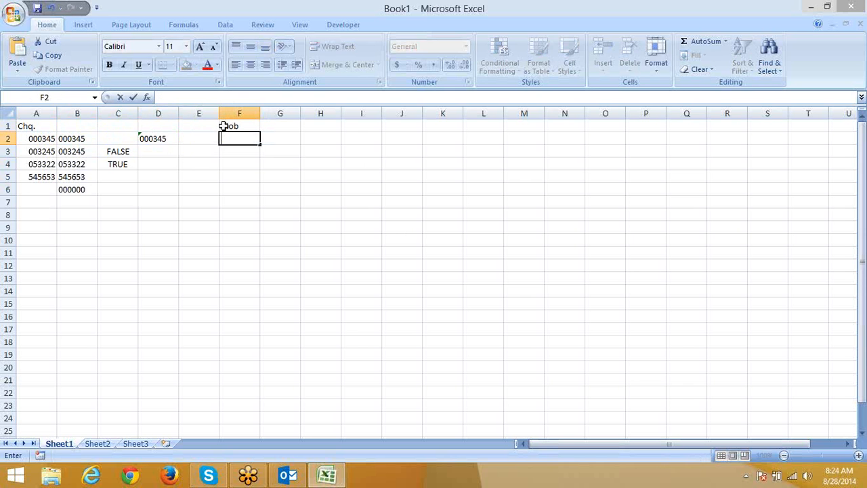
key(shift+Down)
key(shift+Down)
key(shift+Down)
key(shift+Down)
key(shift+Down)
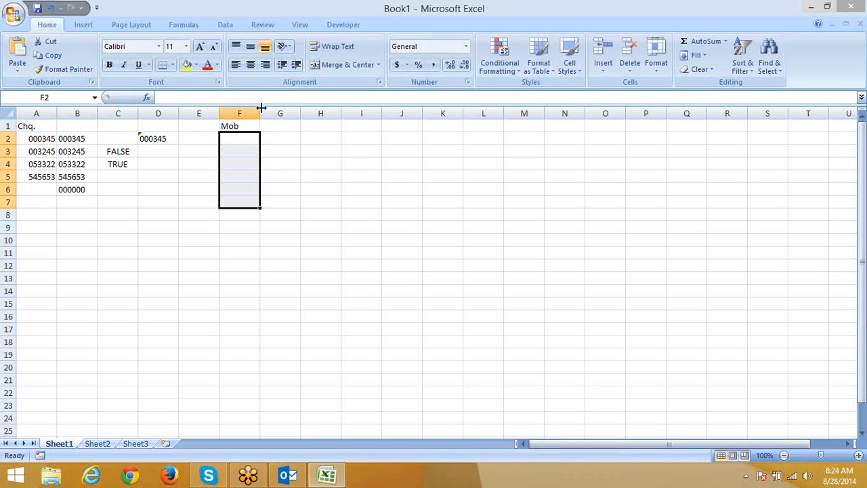
drag(260, 108, 355, 106)
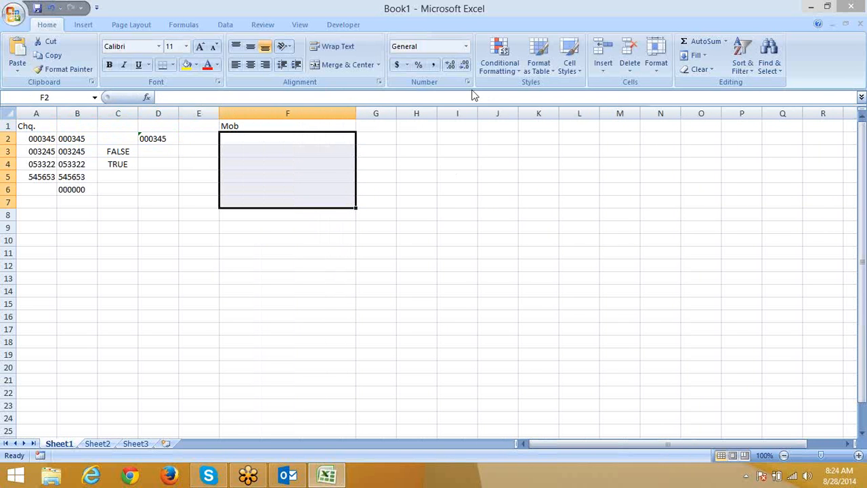
click(468, 82)
click(339, 232)
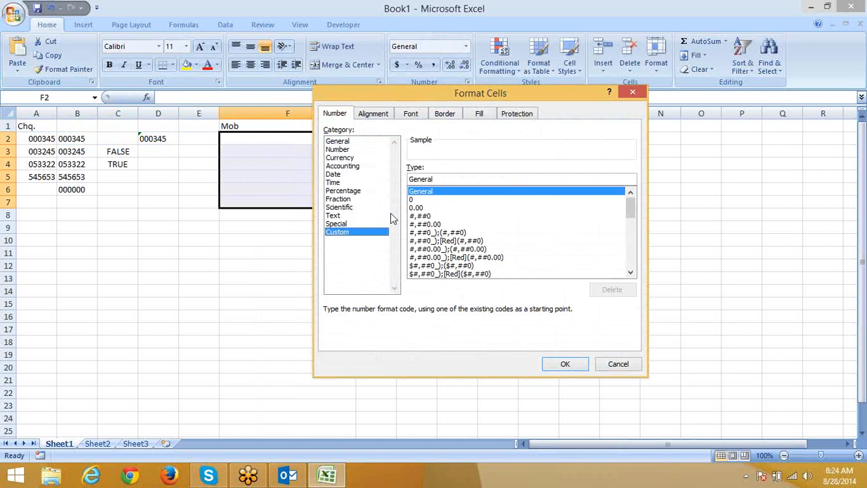
double_click(448, 180)
text(+91)
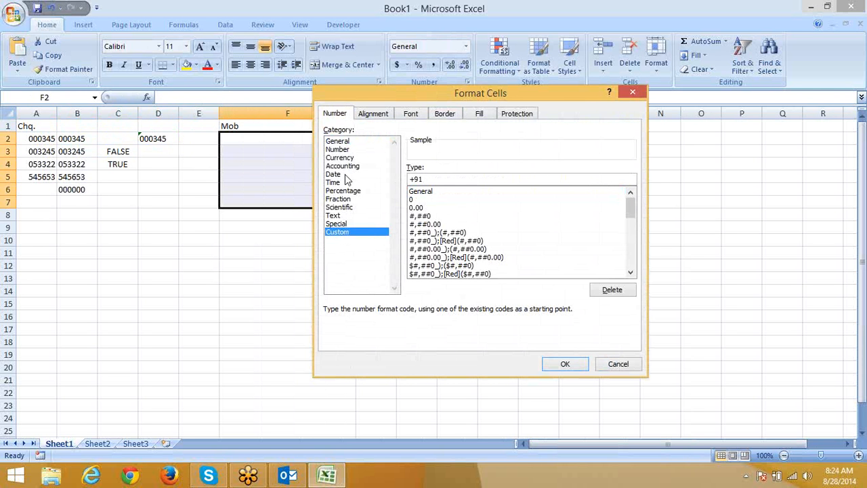
text(000000000)
key(Return)
click(323, 143)
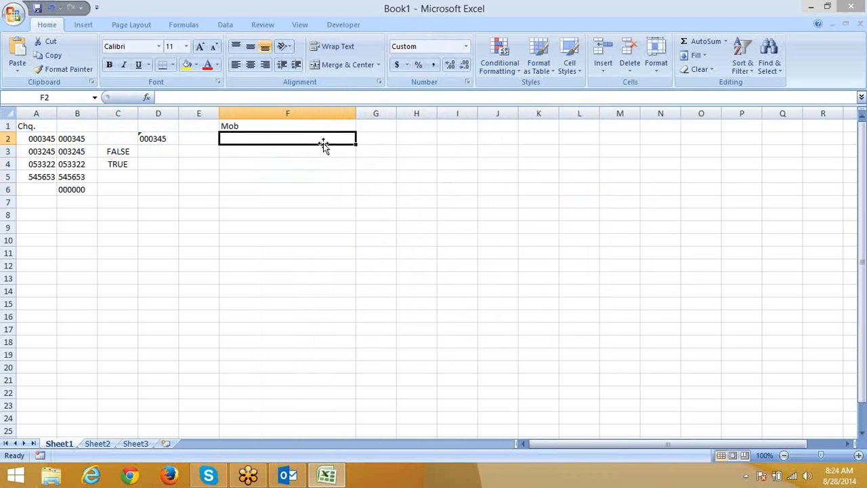
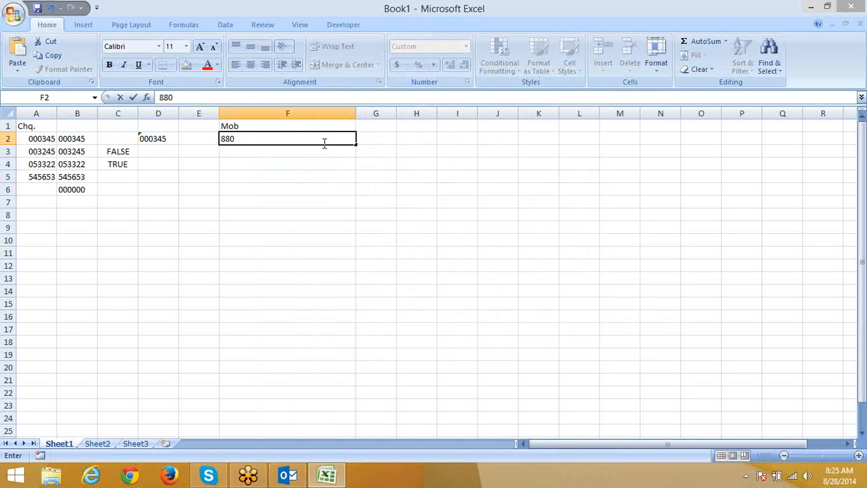
Step: Type a ten-digit mobile number in F2 and an eight-digit one in F3, then recheck them
key(Return)
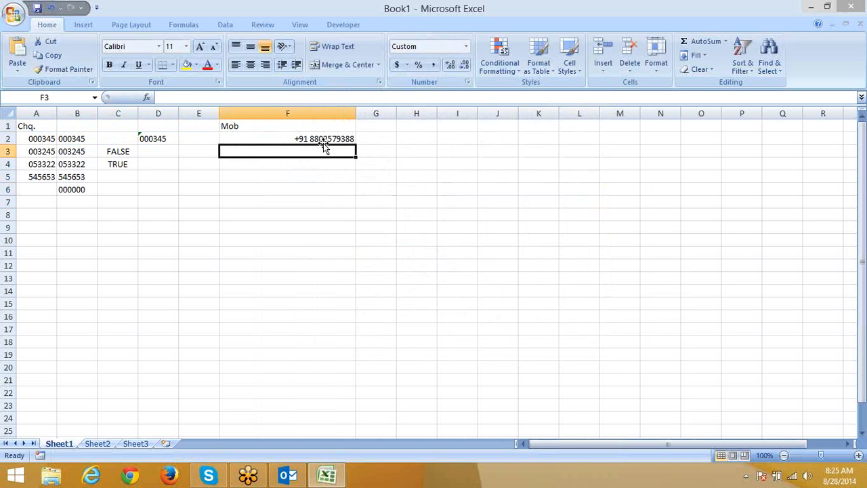
text(99787969)
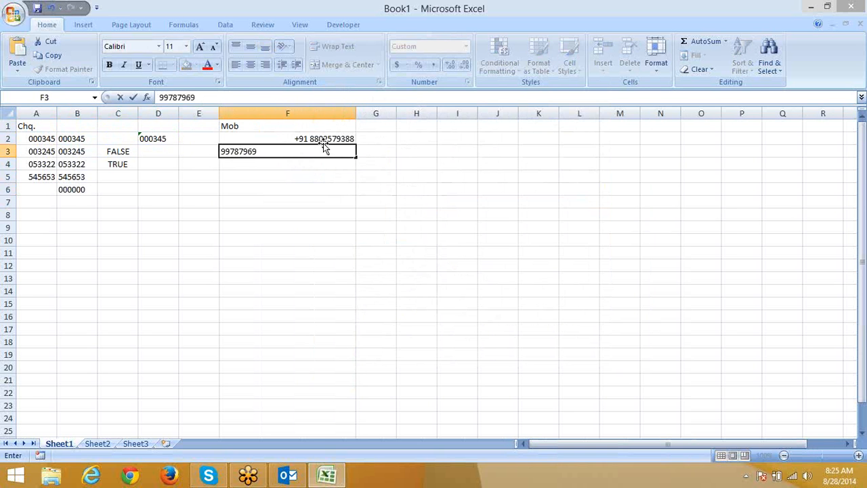
key(Return)
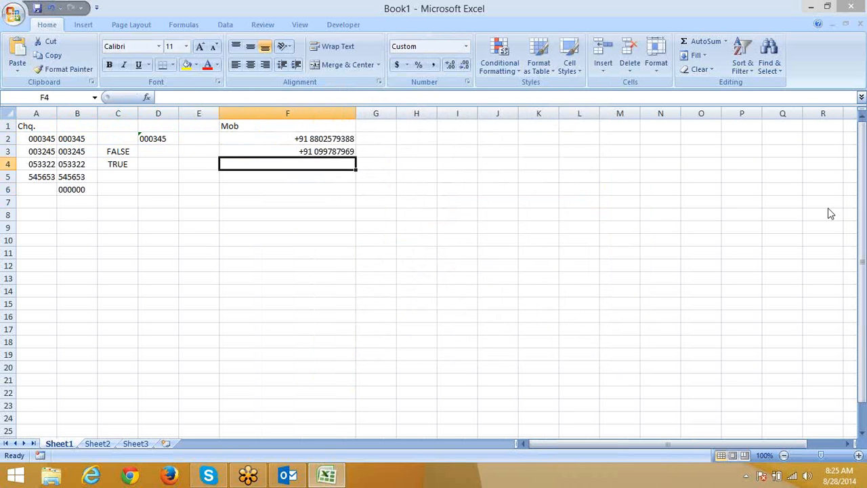
key(Up)
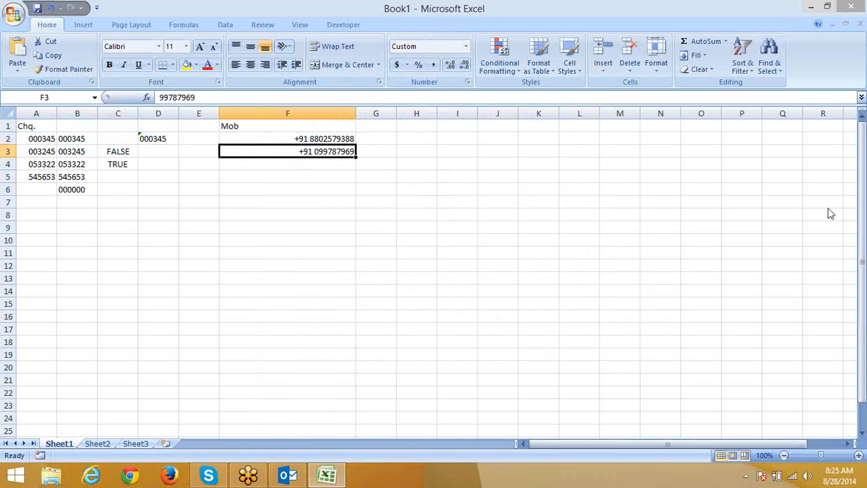
key(Up)
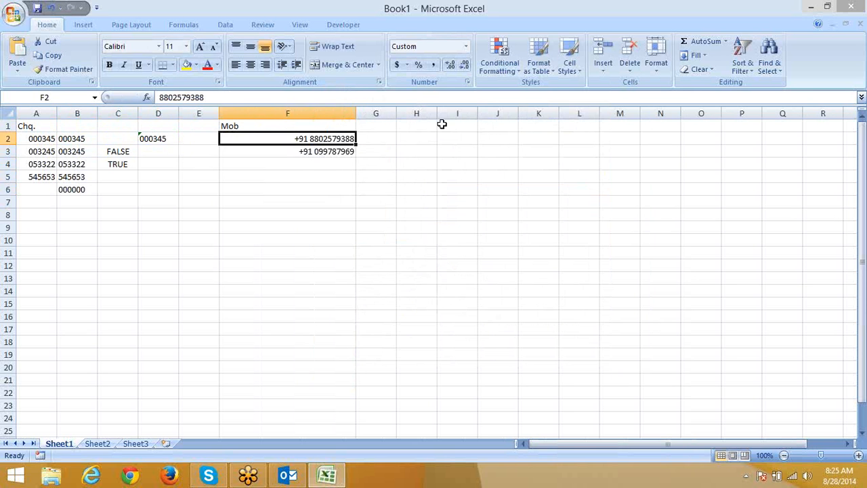
click(321, 151)
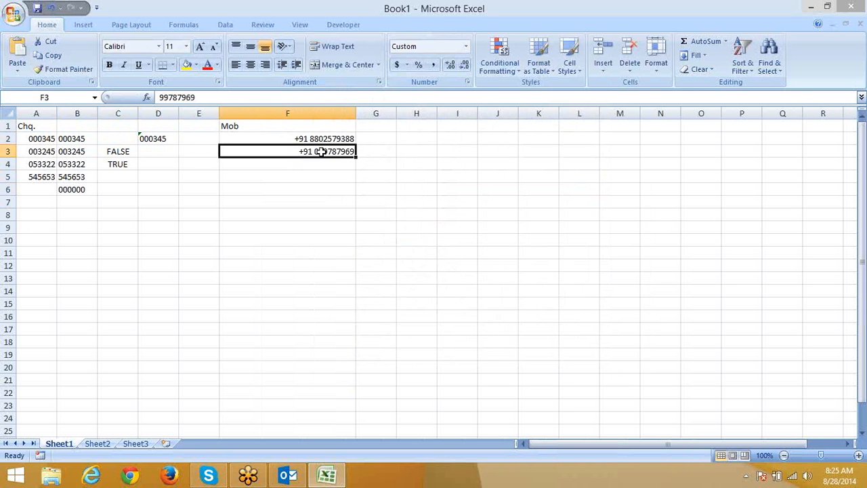
Step: Append a 0 to F3's +91 custom format code and paint that format onto F2:F7
click(467, 81)
click(463, 178)
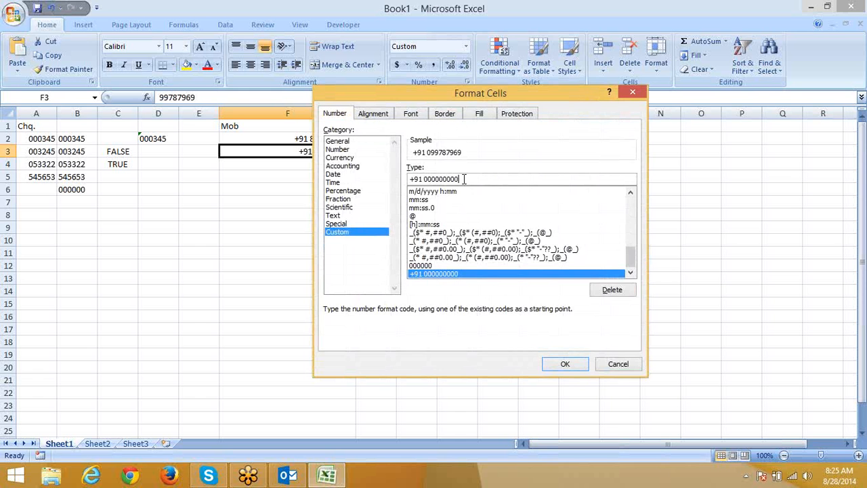
text(0)
key(Return)
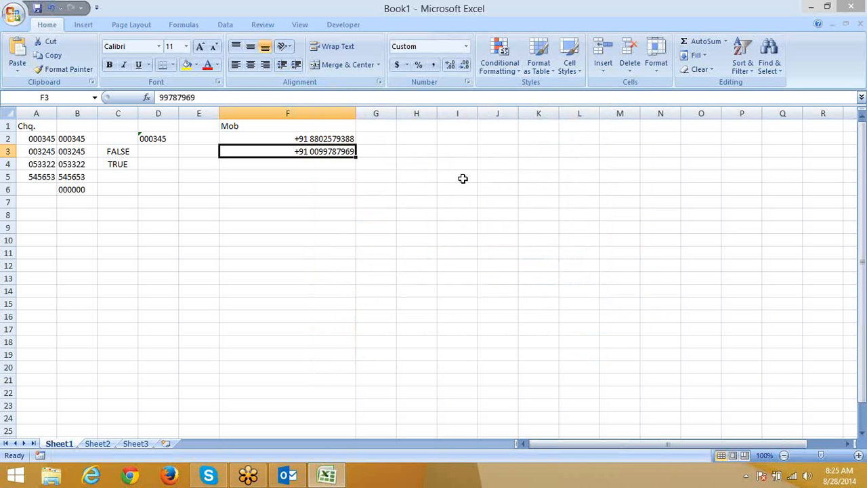
click(68, 70)
drag(302, 139, 305, 209)
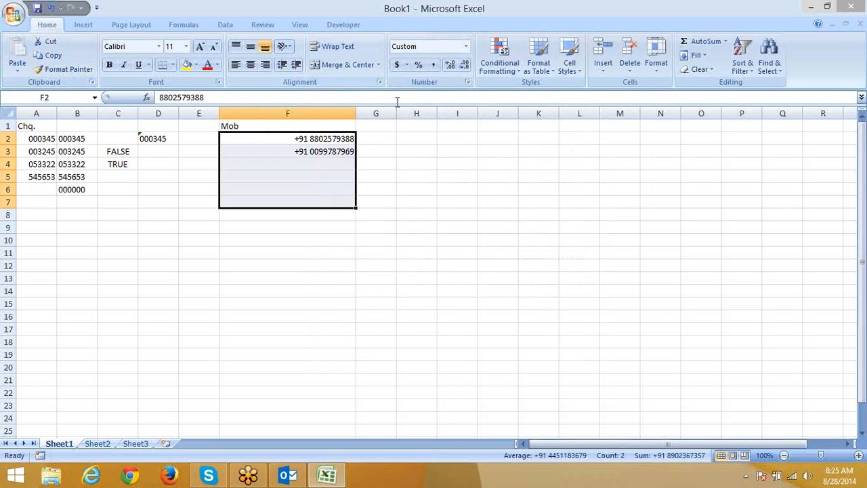
Step: Give the Mob cells F2:F8 the custom format +91 ##########
drag(396, 126, 470, 122)
drag(283, 148, 285, 215)
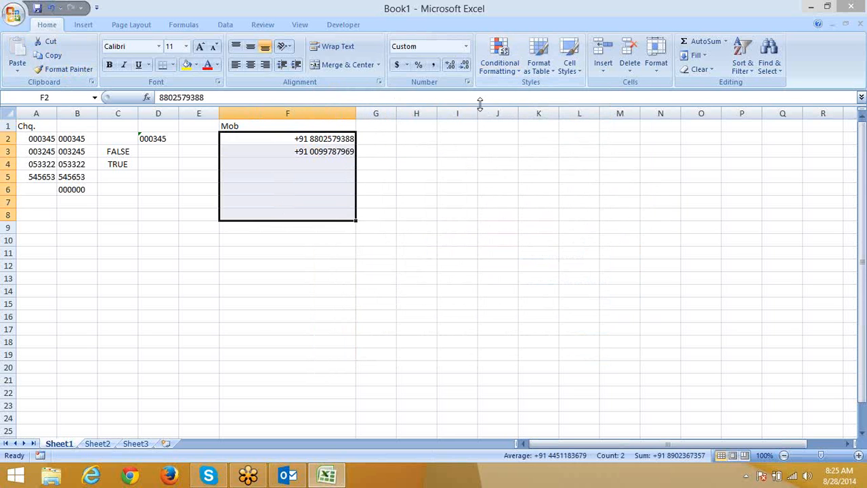
click(466, 82)
click(337, 231)
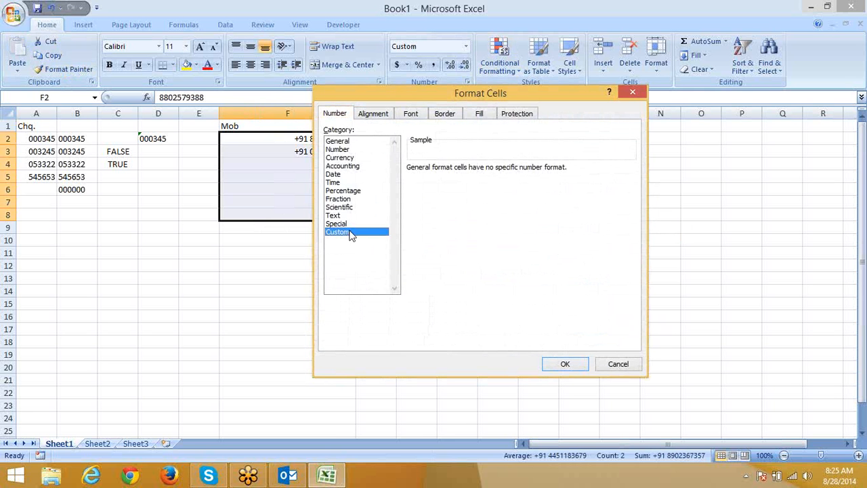
double_click(467, 181)
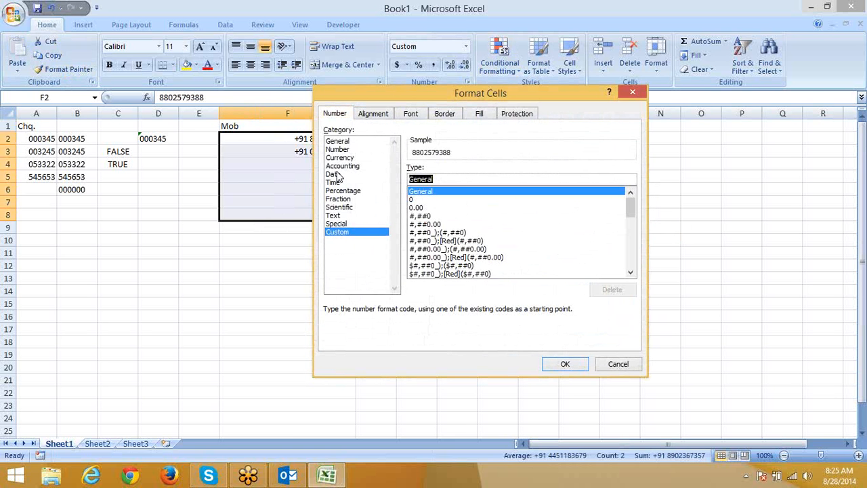
text(+91)
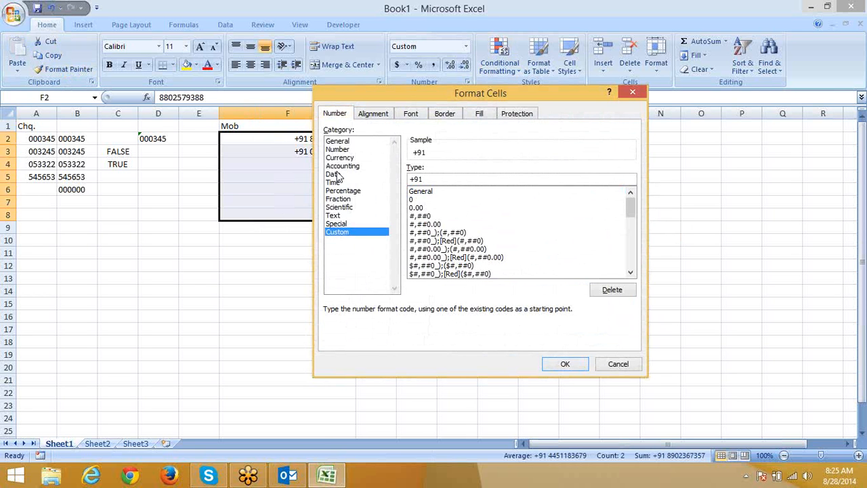
text( ##########)
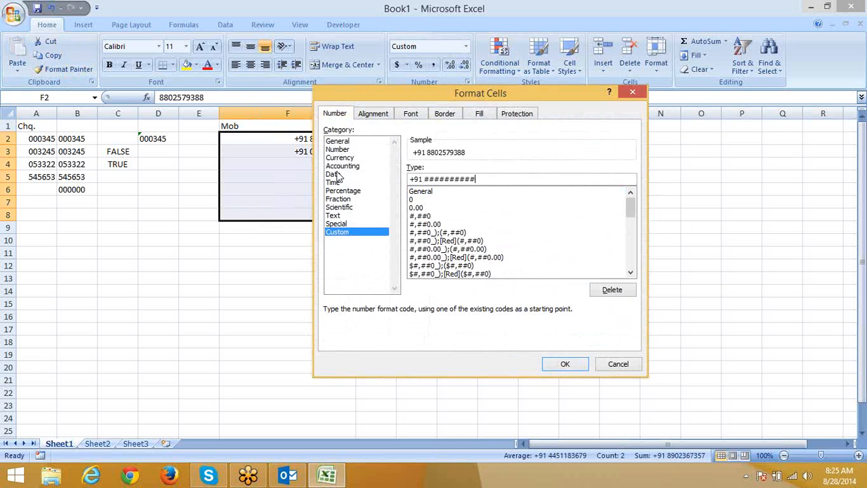
key(Return)
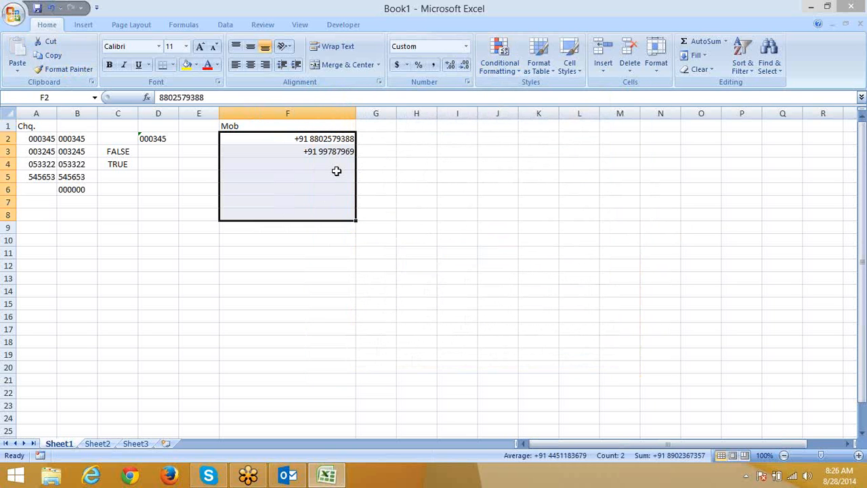
Step: Check F3's unpadded value and widen column G for a new heading in G1
click(325, 155)
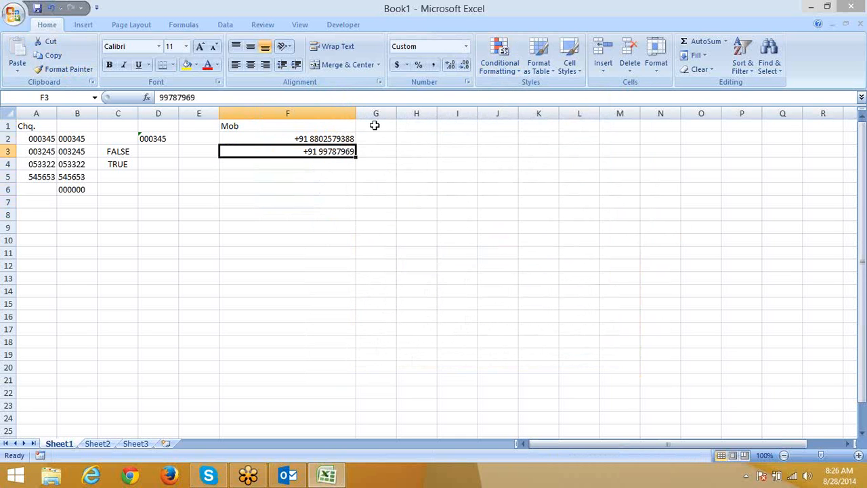
drag(393, 113, 470, 113)
click(419, 125)
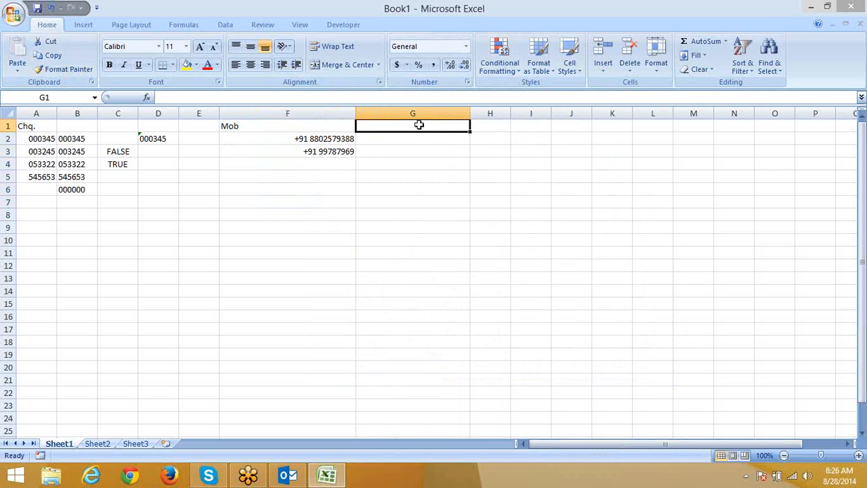
Step: Enter the tel heading in G1 and format the cells below as +91 011 ########
text(tel)
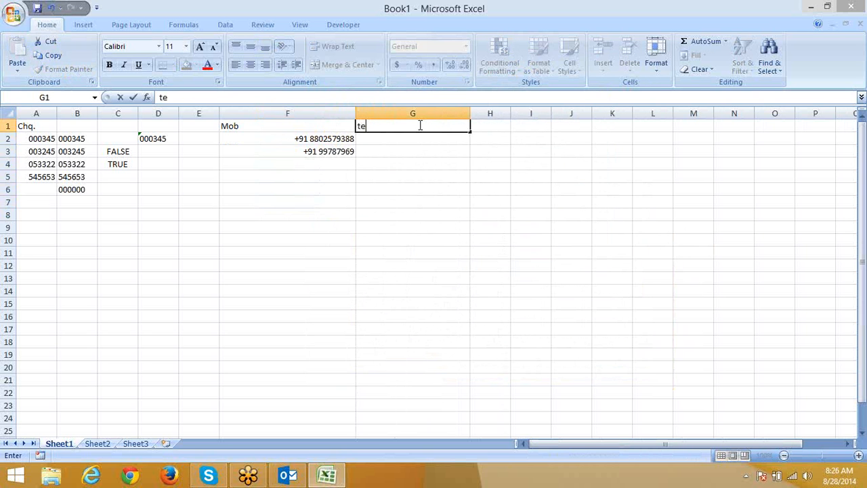
key(Return)
key(shift+Down)
key(shift+Down)
key(shift+Down)
key(shift+Down)
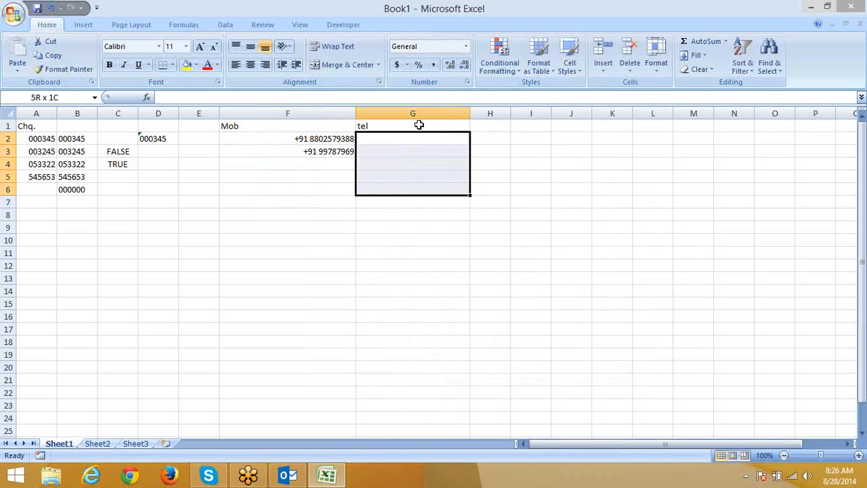
click(467, 82)
click(336, 231)
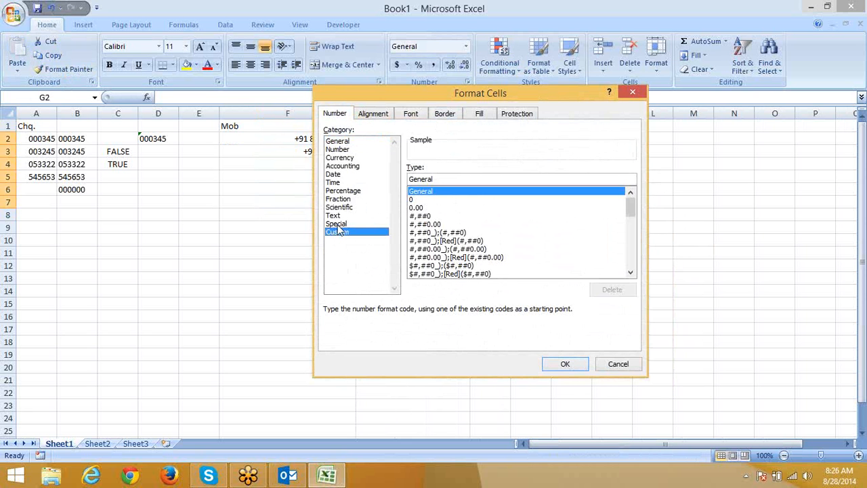
double_click(439, 178)
text(+91)
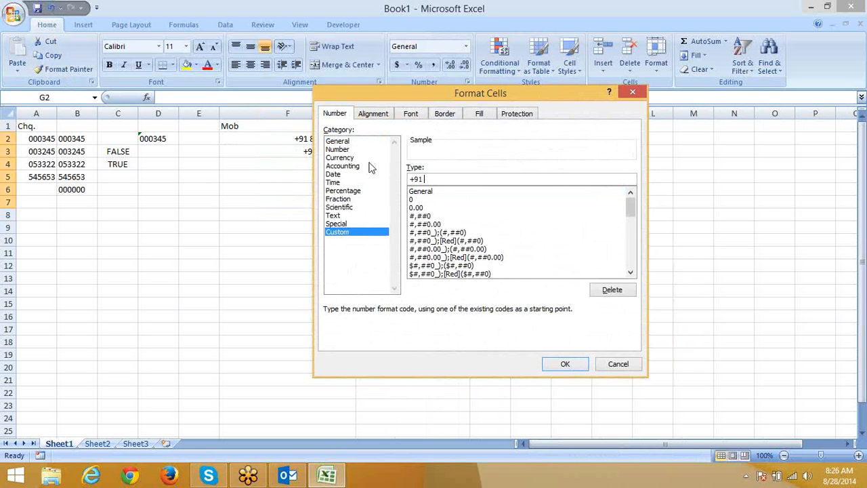
text( 011 ########)
click(565, 365)
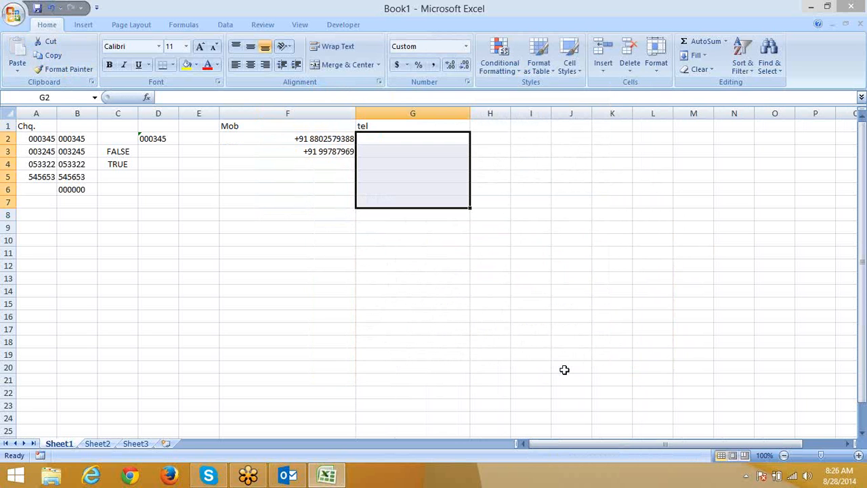
key(Down)
key(Down)
key(Up)
key(Up)
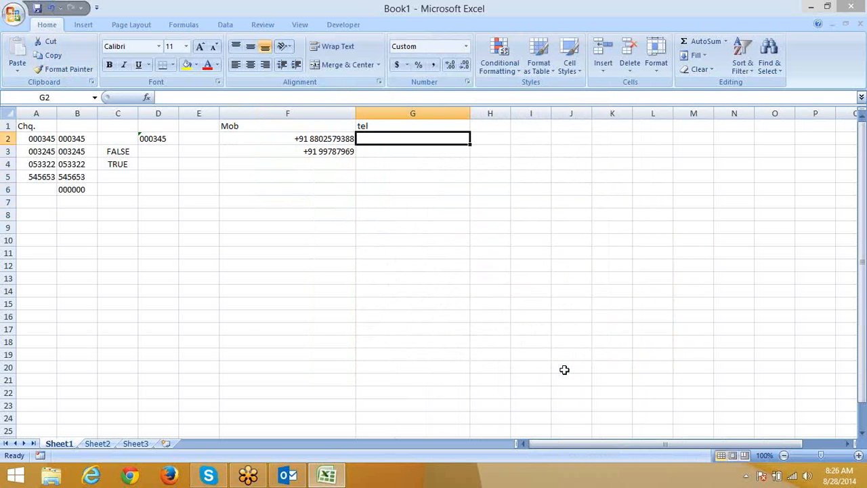
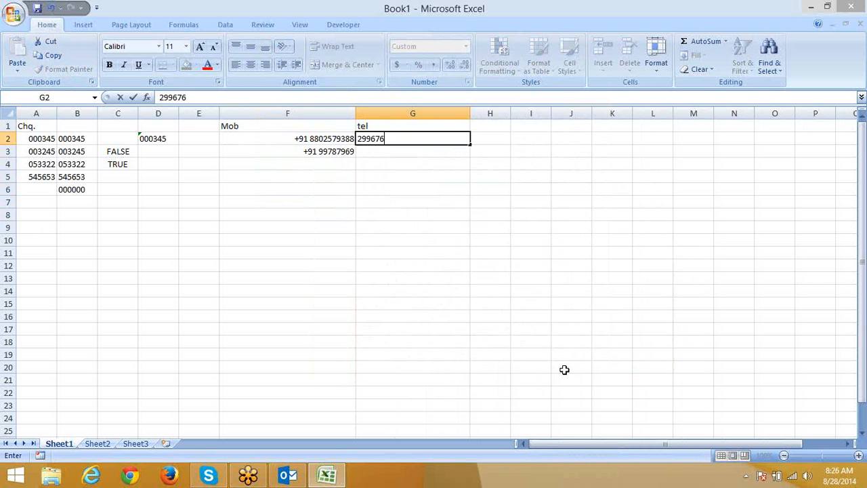
key(Return)
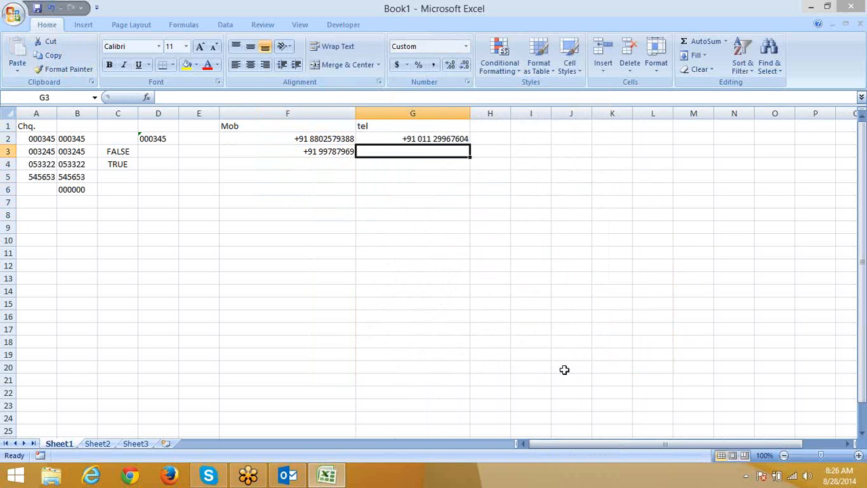
key(Right)
key(Right)
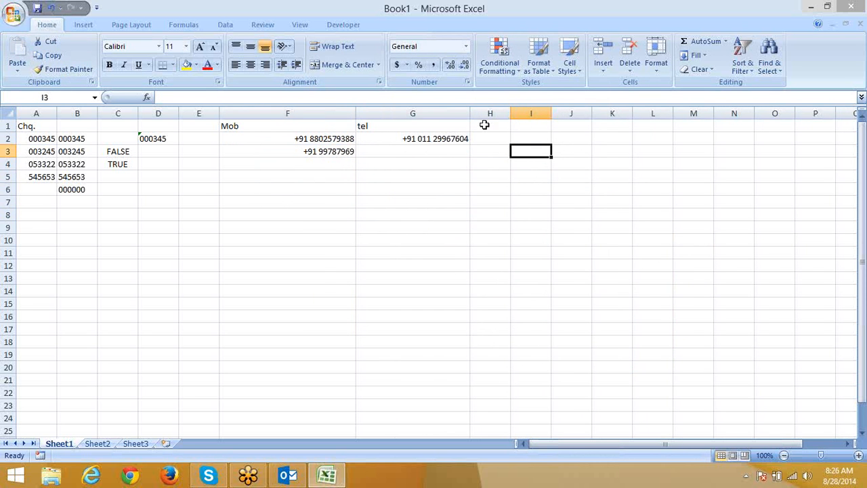
Step: Widen column H, enter the id heading in H1, and select H2:H8
drag(511, 113, 572, 121)
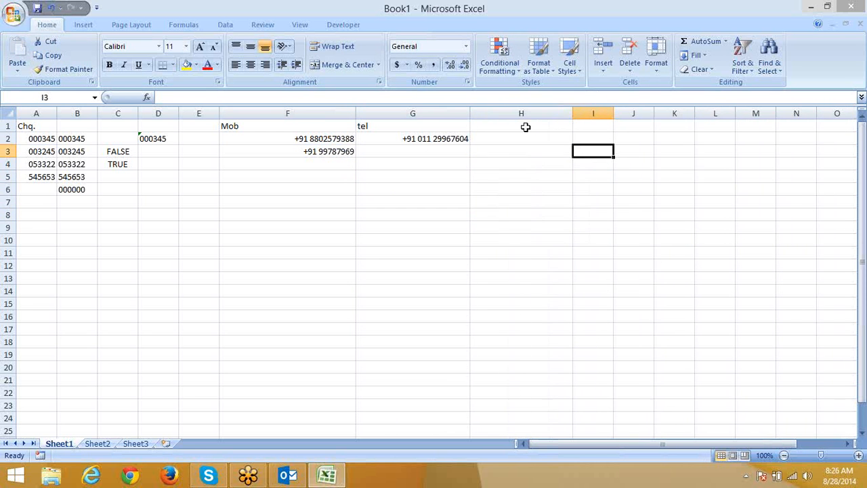
click(525, 127)
text(id)
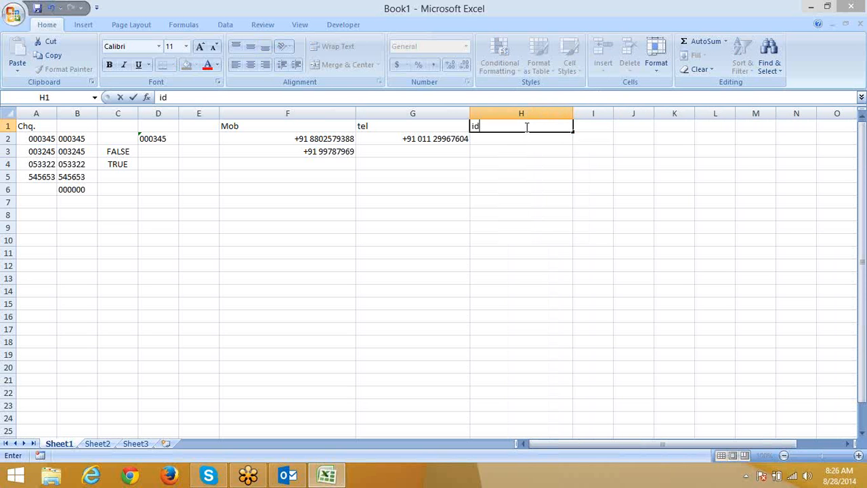
key(Return)
key(shift+Down)
key(shift+Down)
key(shift+Down)
key(shift+Down)
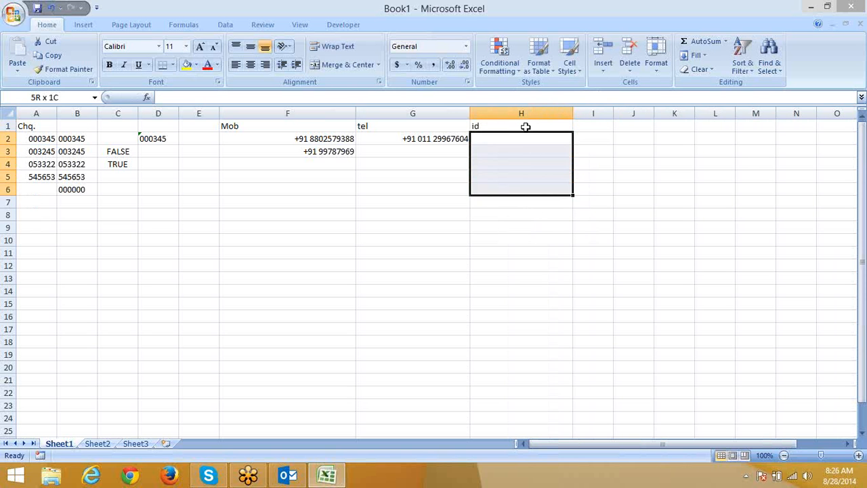
key(shift+Down)
key(shift+Down)
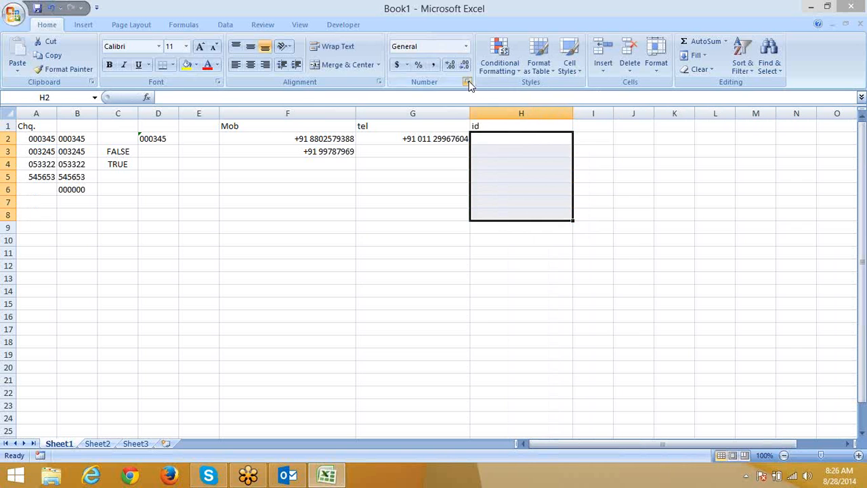
Step: Apply the custom ###-###-### number format to the selected id cells
click(467, 82)
click(337, 232)
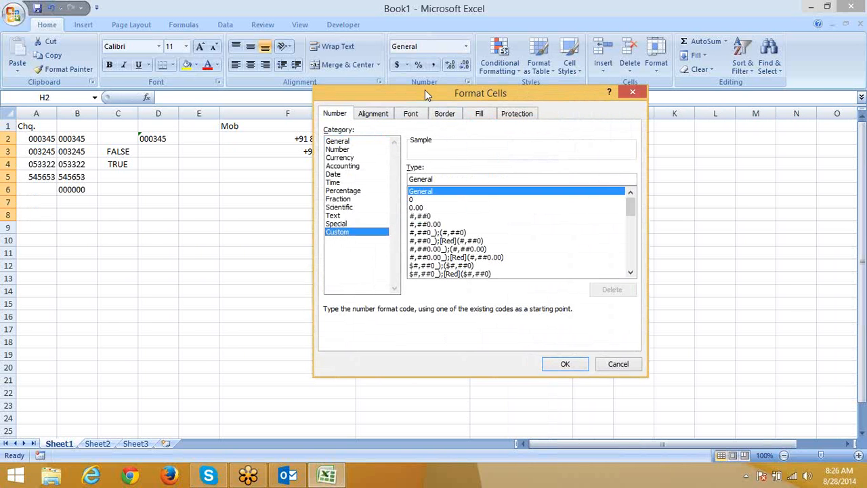
drag(424, 93, 167, 78)
double_click(185, 165)
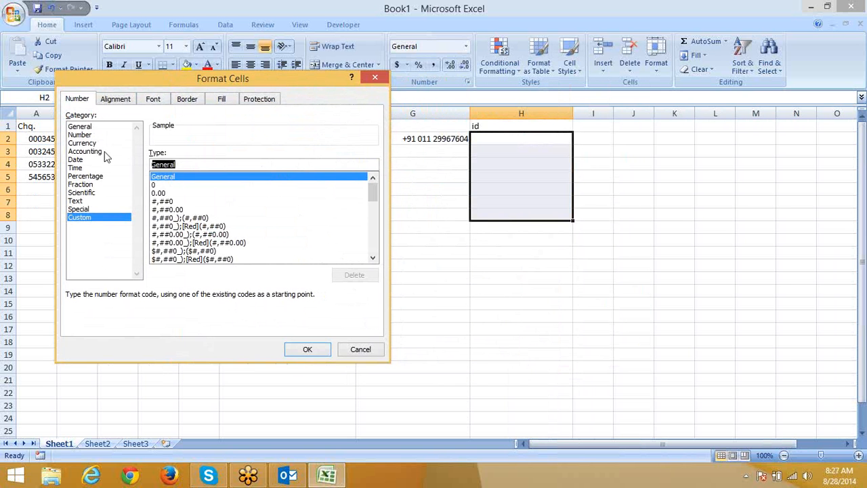
text(###)
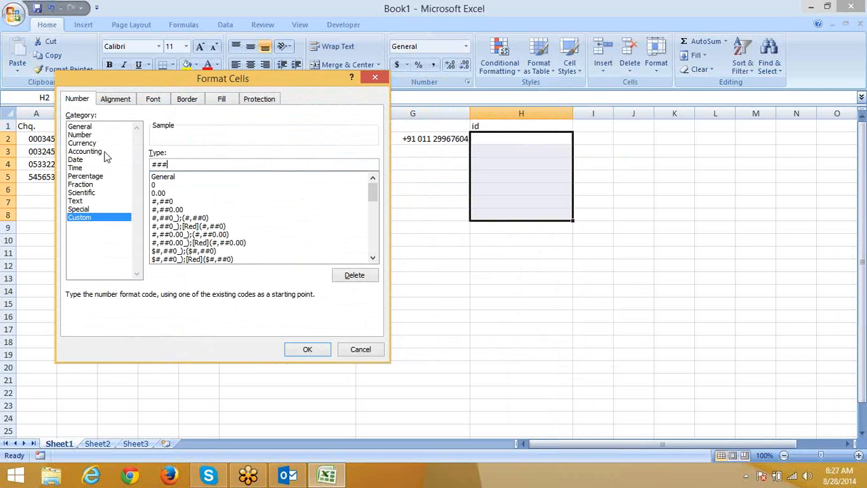
text(-###-###)
click(306, 349)
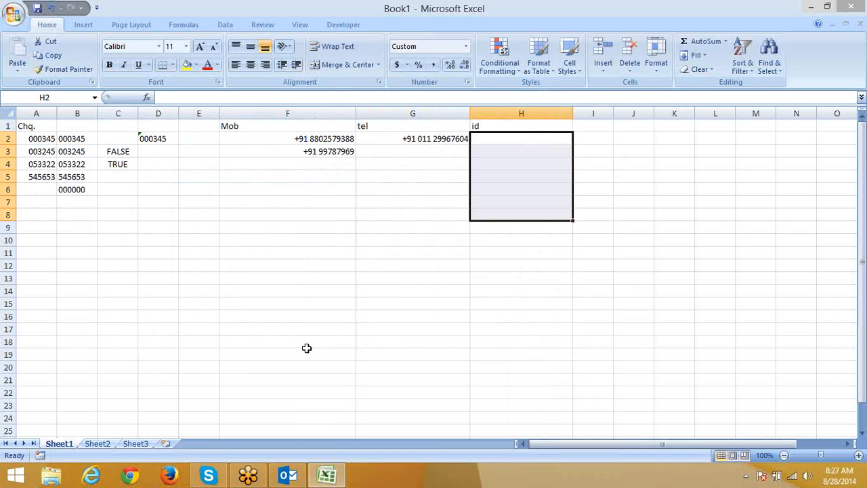
Step: Enter 123456789 in H2 so it shows as 123-456-789
text(123)
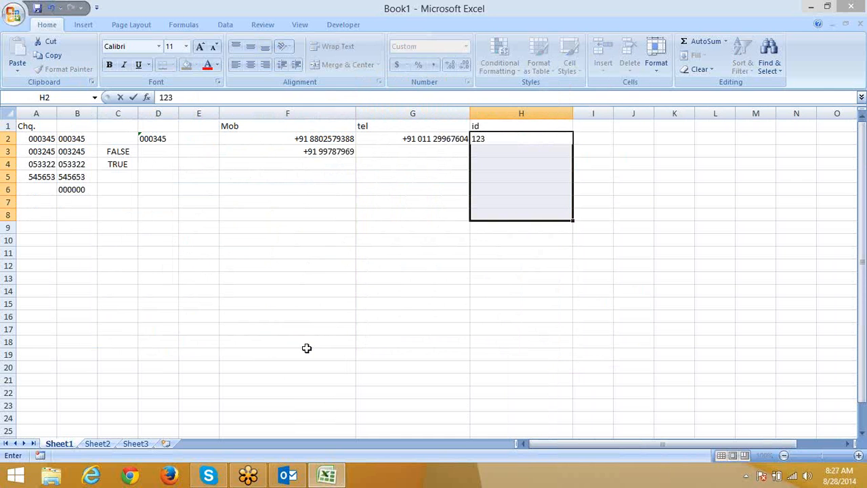
text(456789)
key(Return)
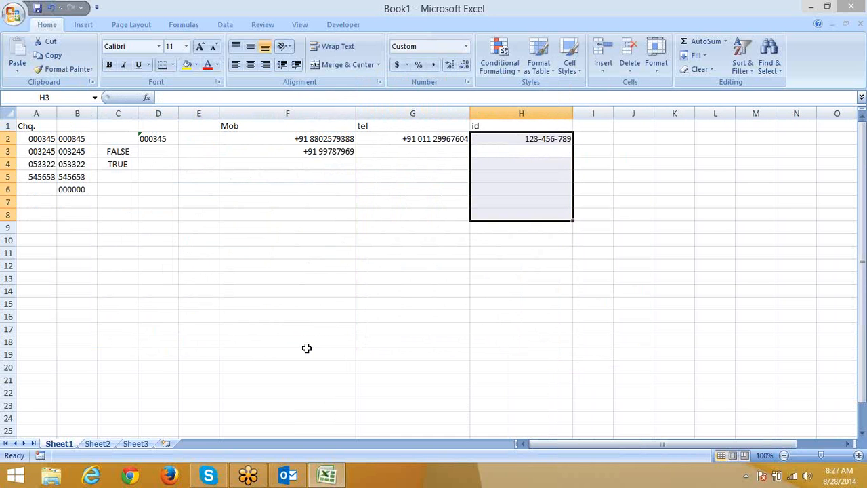
click(323, 269)
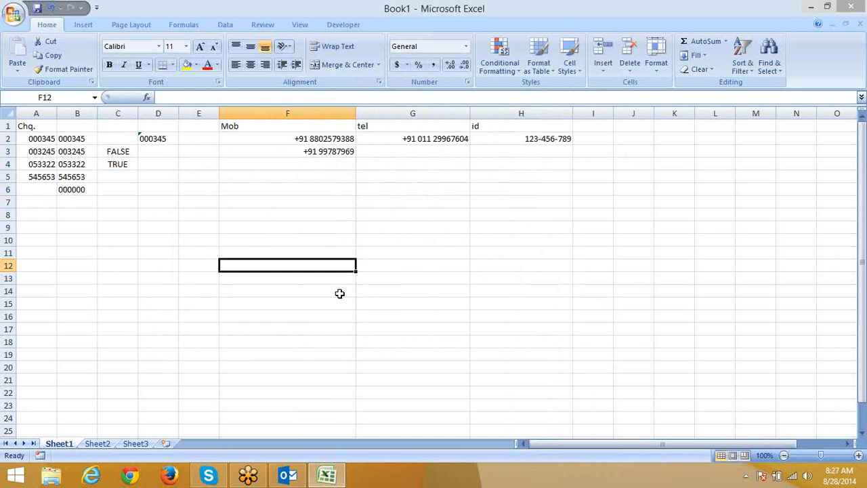
click(847, 443)
click(848, 444)
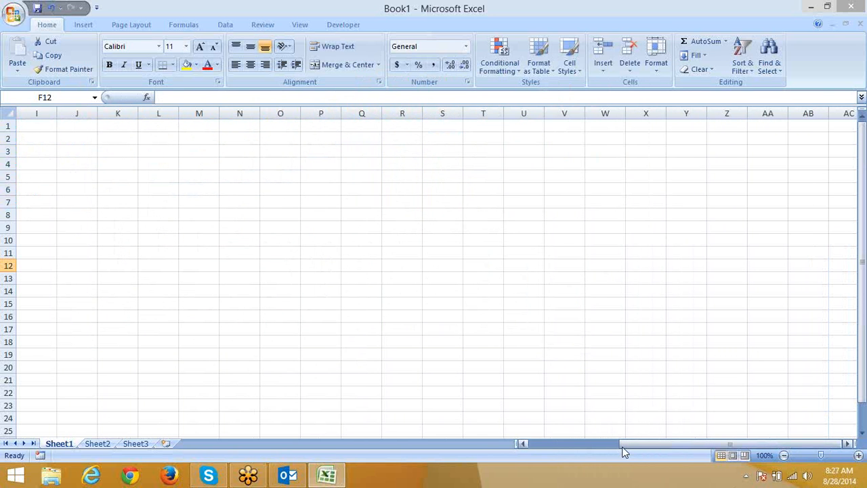
drag(621, 447, 606, 449)
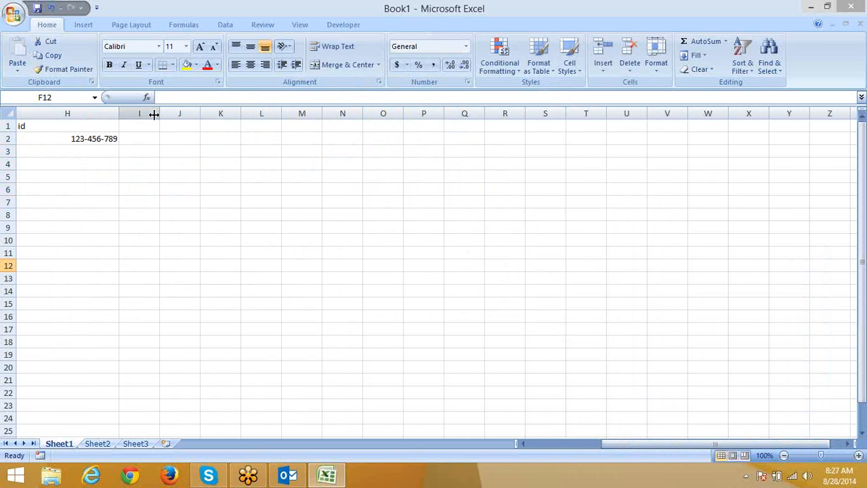
drag(157, 112, 301, 108)
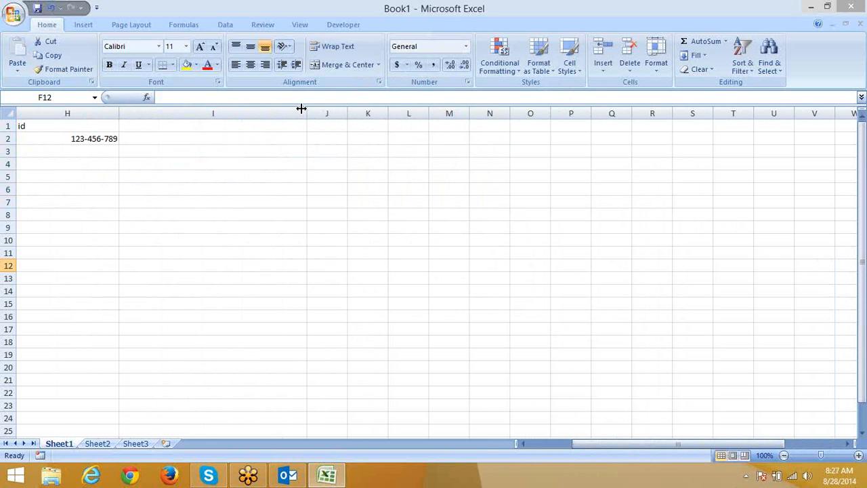
click(200, 136)
text(12)
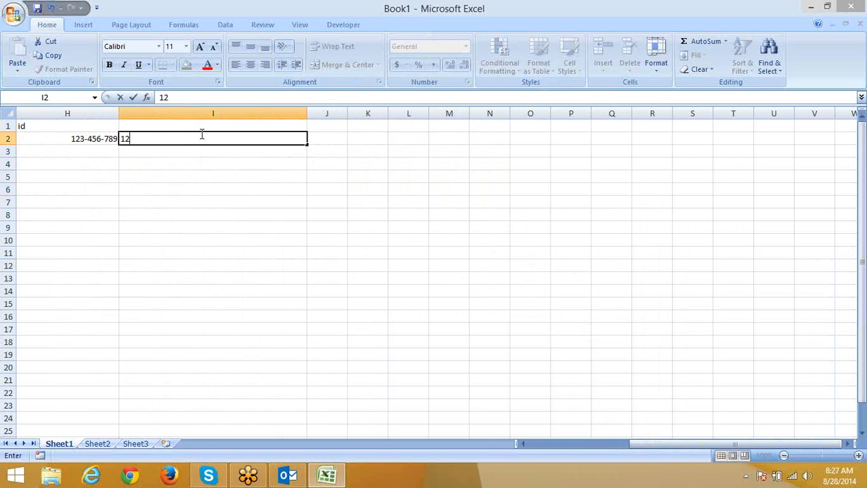
text(345678901)
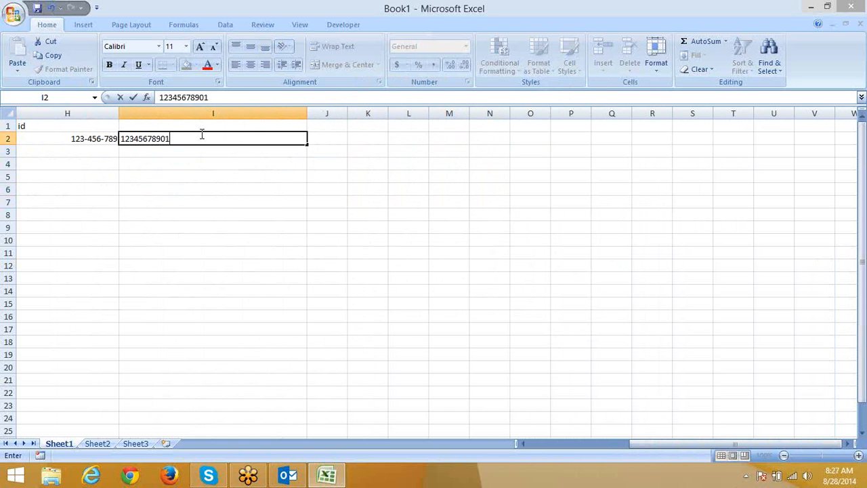
key(Return)
click(201, 134)
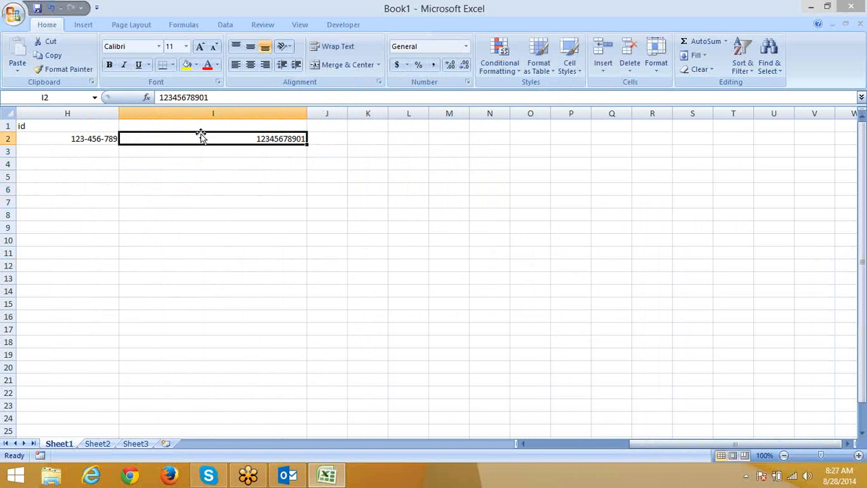
click(241, 95)
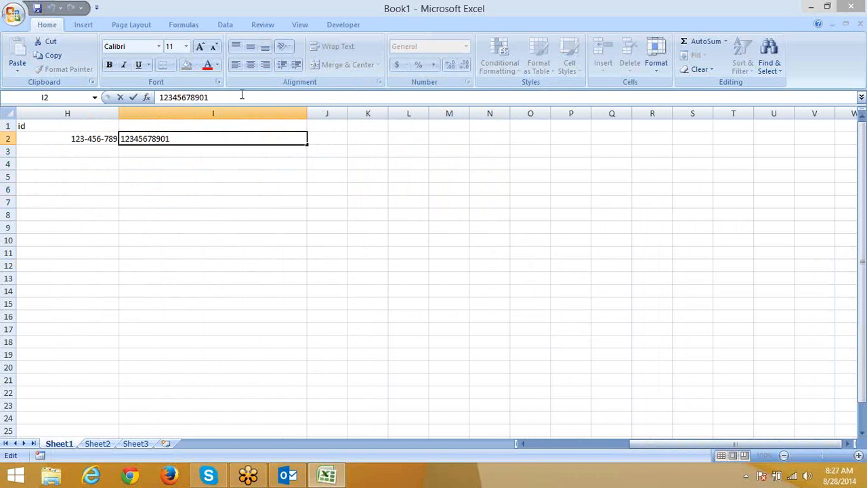
text(2)
key(Return)
key(Up)
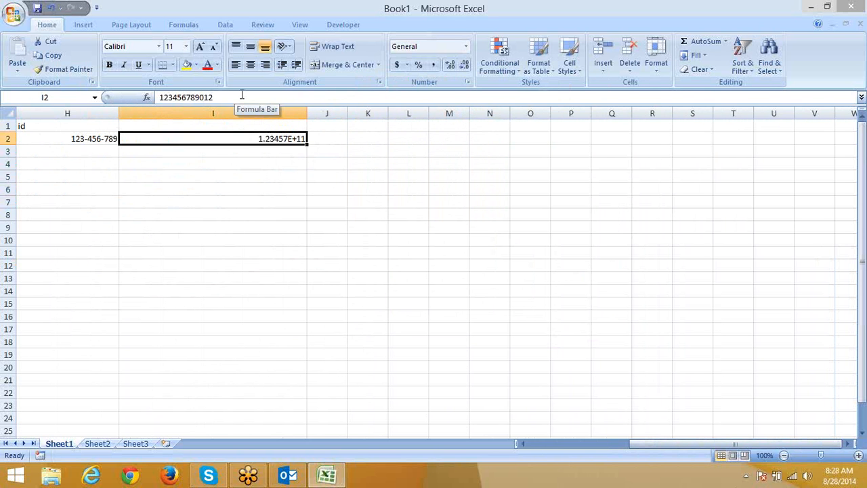
Step: Replace I2's General format with the custom # format so all 12 digits show
click(471, 86)
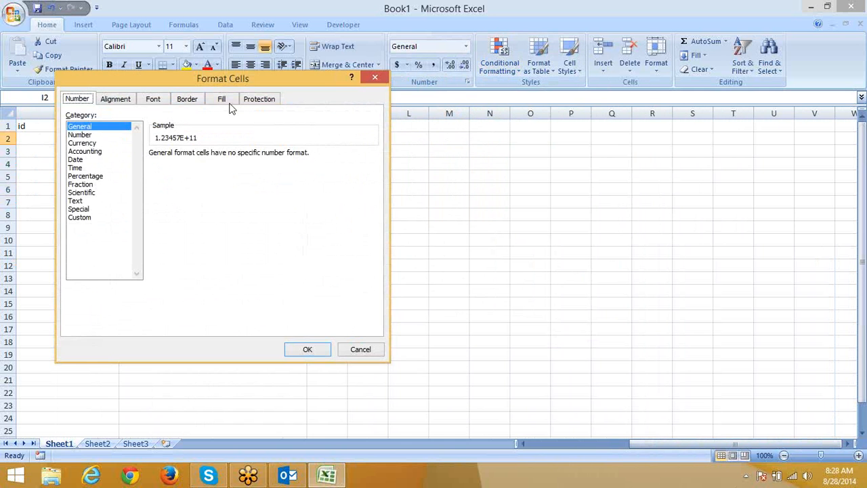
drag(187, 83, 411, 160)
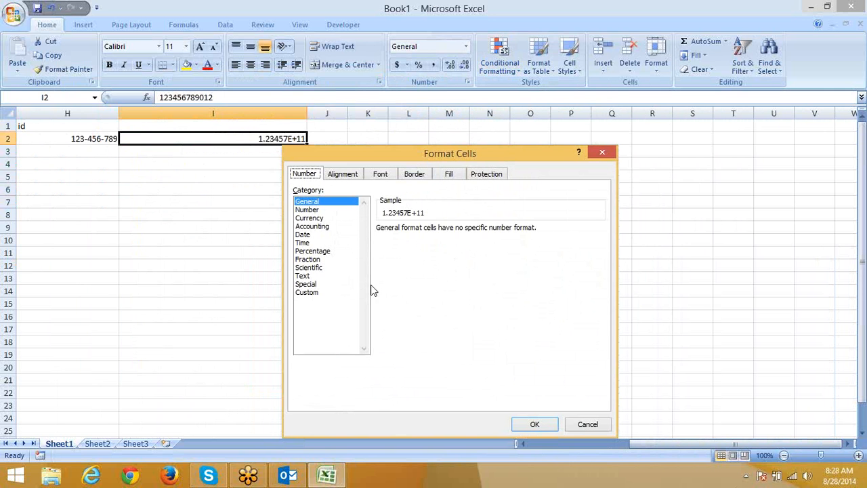
click(322, 293)
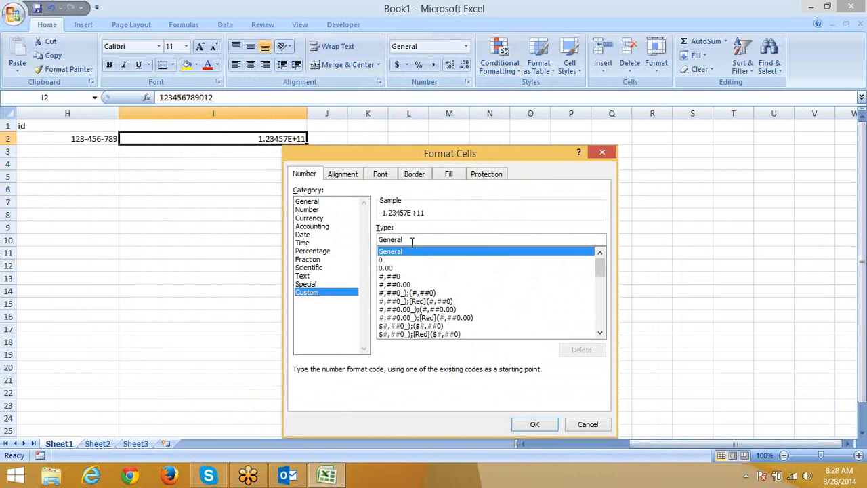
drag(412, 240, 357, 242)
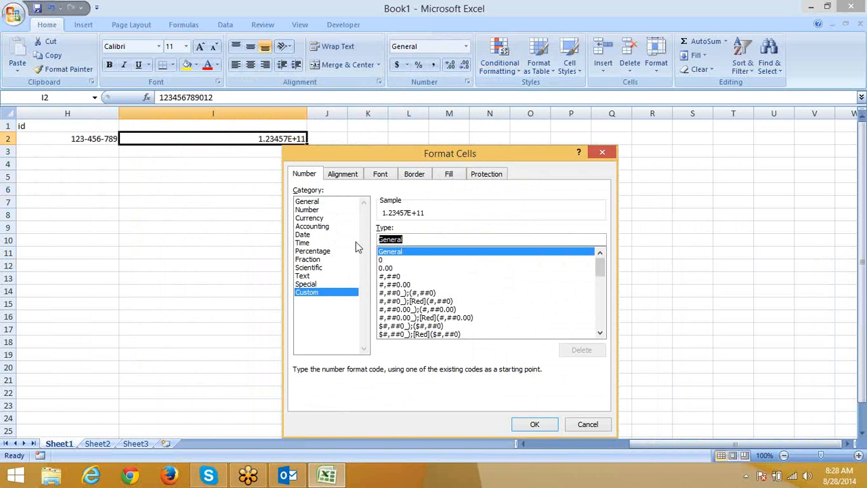
text(#)
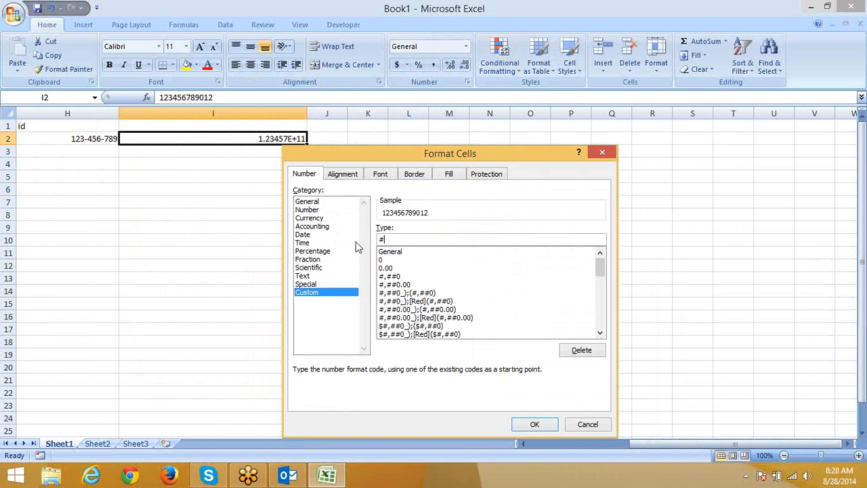
click(534, 423)
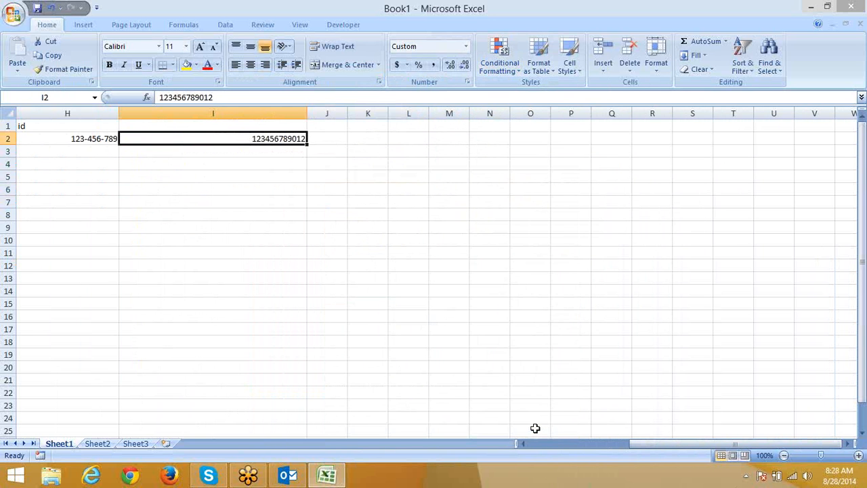
click(241, 98)
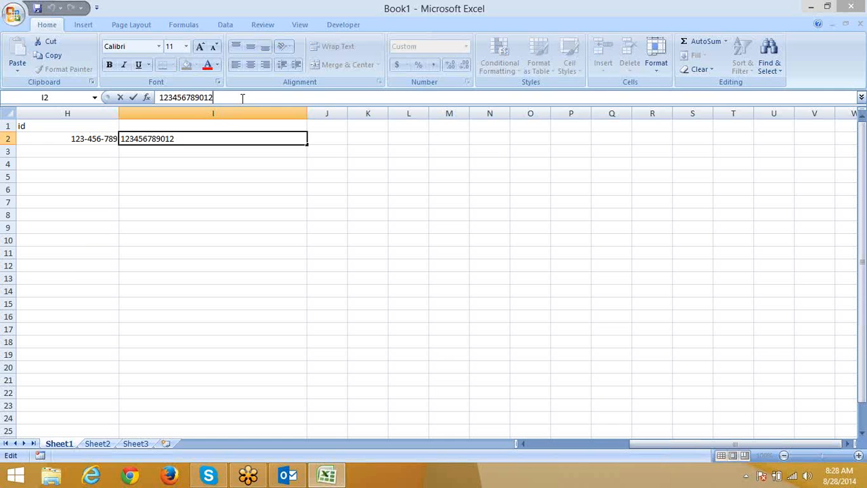
Step: Lengthen I2's number by appending 345, then 8, then 2, reaching 17 digits
text(345)
key(Return)
key(Up)
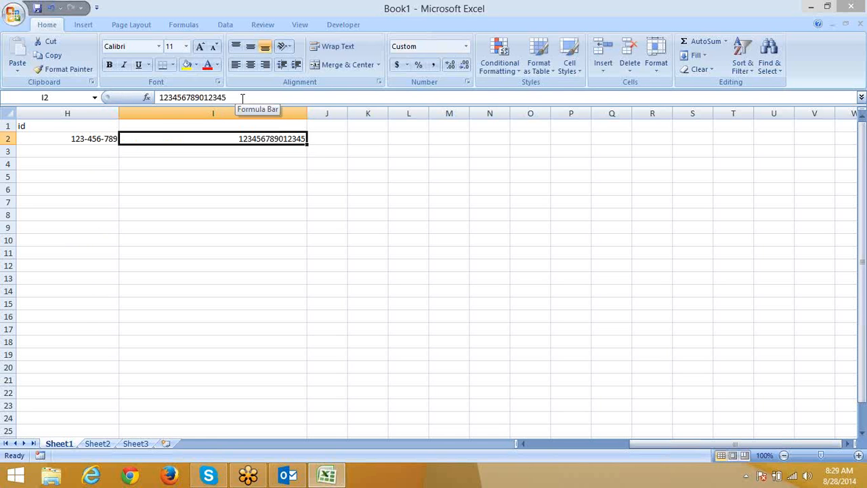
click(242, 97)
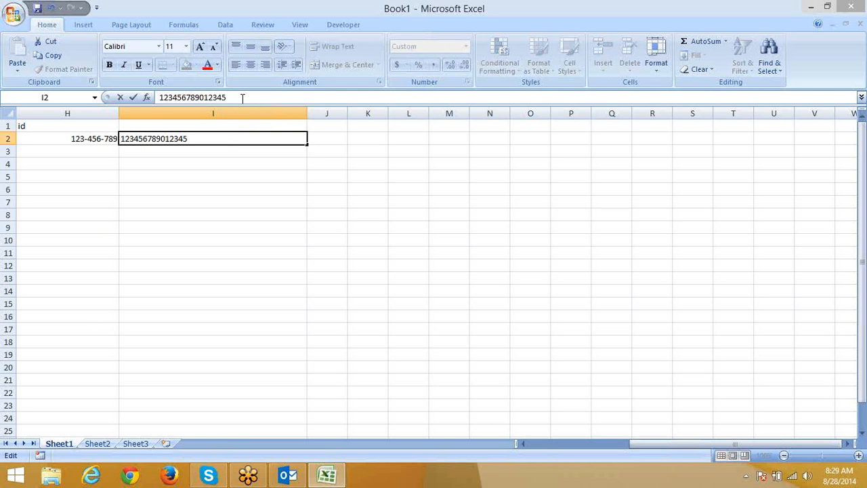
text(8)
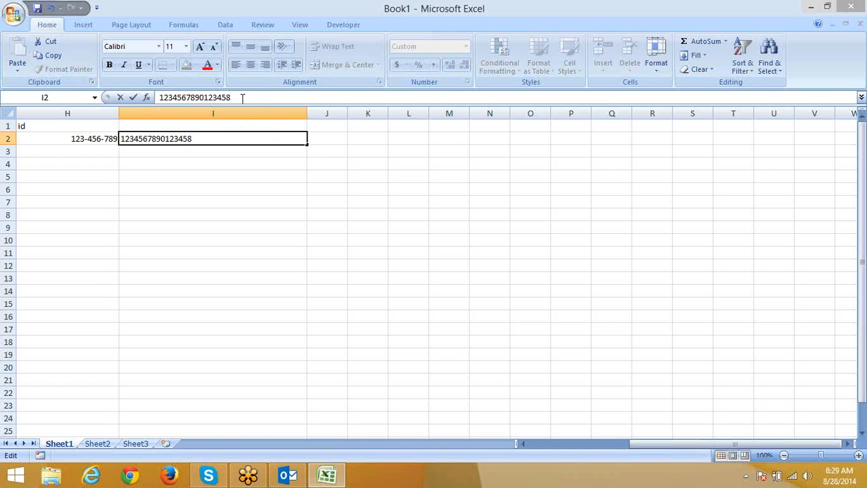
key(Return)
key(Up)
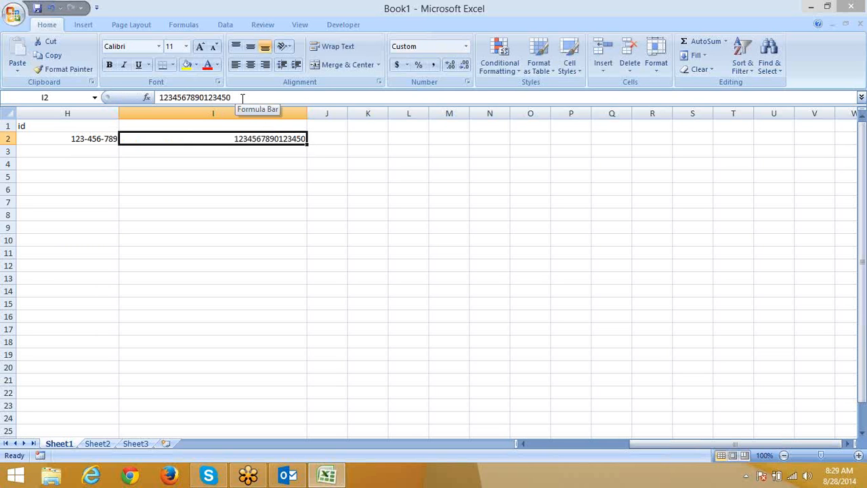
click(241, 97)
text(2)
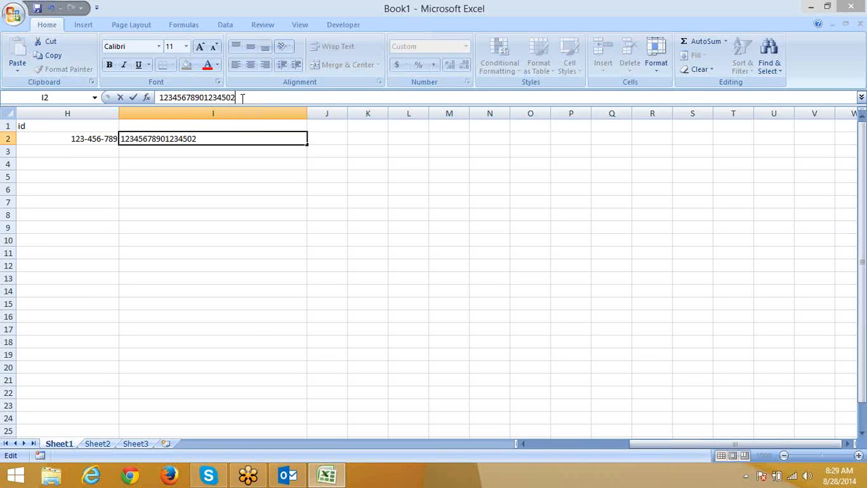
key(Return)
key(Up)
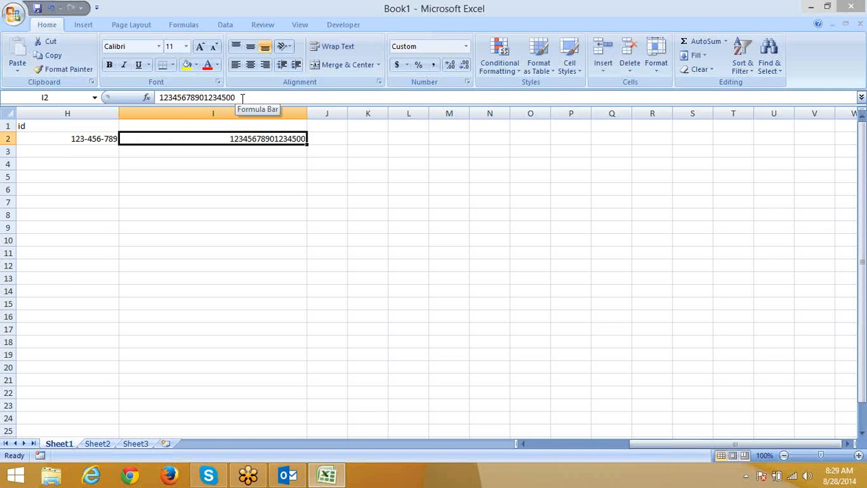
key(Tab)
key(Down)
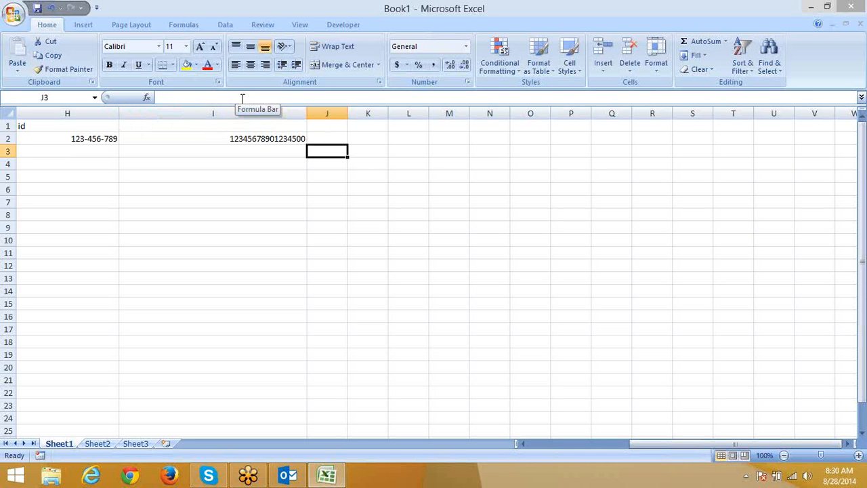
key(Left)
key(Up)
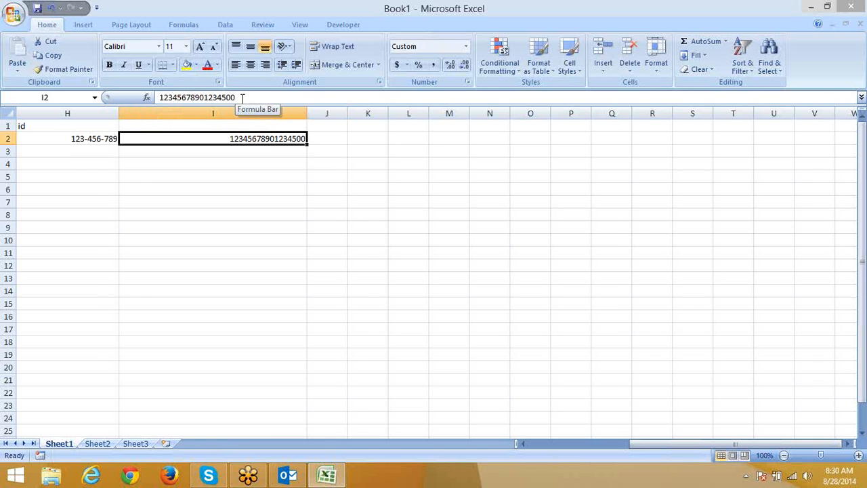
Step: Enter 1234 in cell E8
key(Left)
key(Home)
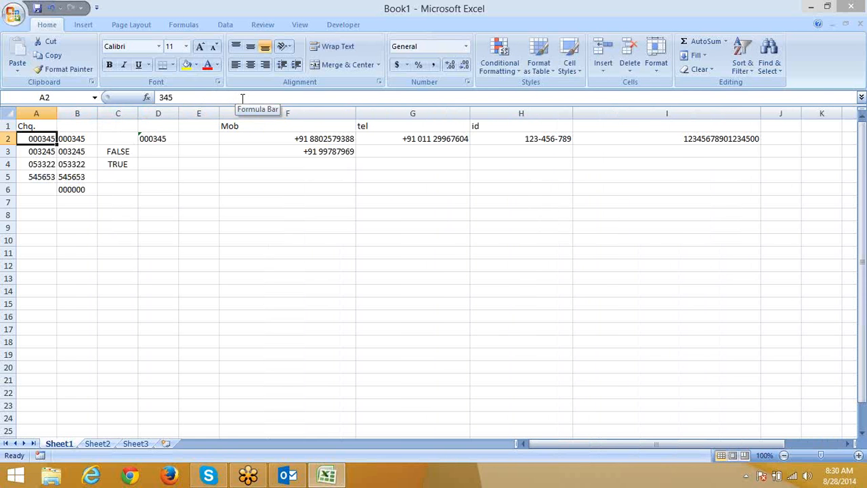
key(Down)
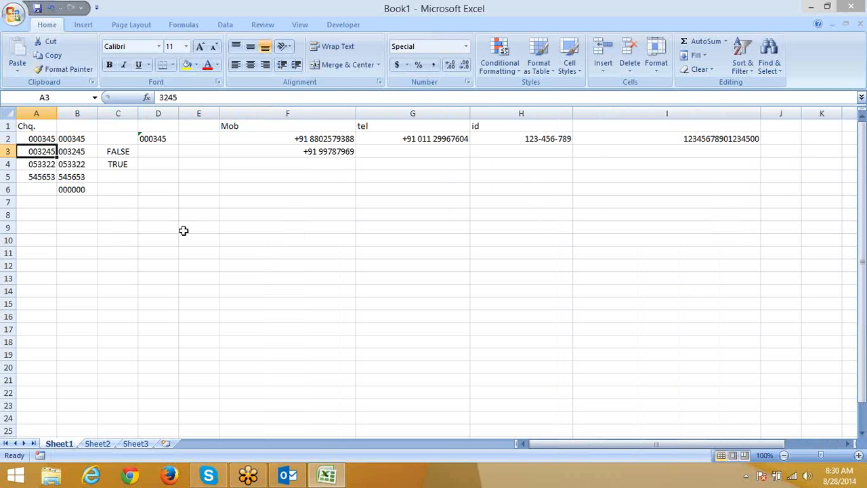
scroll(183, 230, down, 2)
scroll(200, 166, up, 1)
click(182, 177)
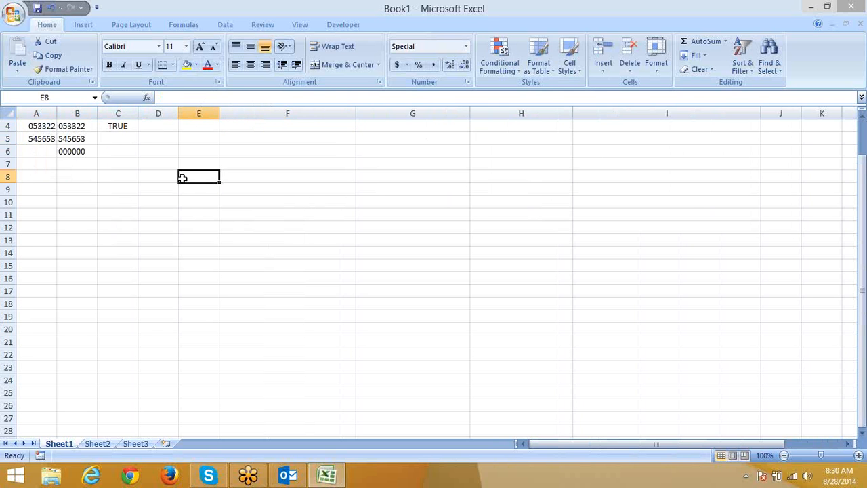
text(1234)
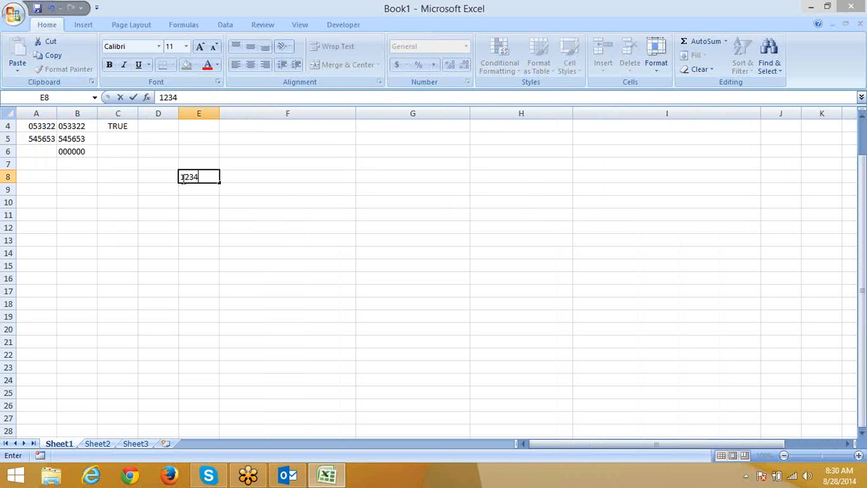
key(Return)
Step: Underline E8 and apply Currency format so it shows $1,234.00
click(182, 178)
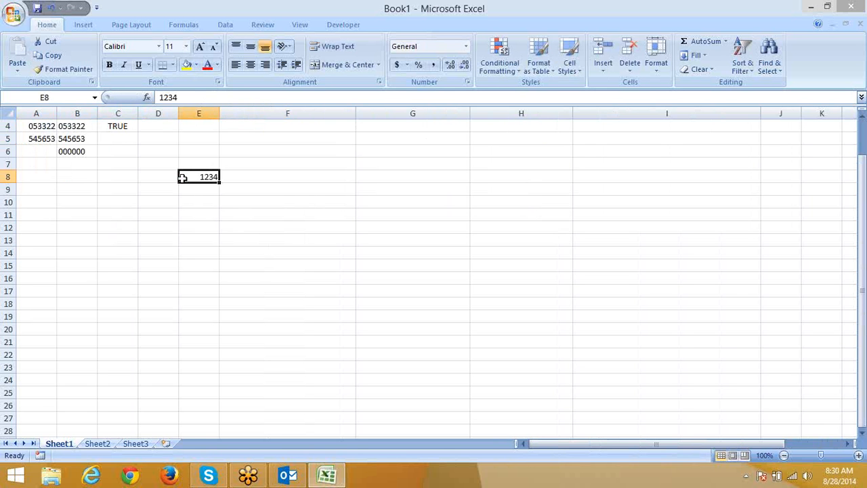
key(ctrl+u)
key(ctrl+5)
key(ctrl+z)
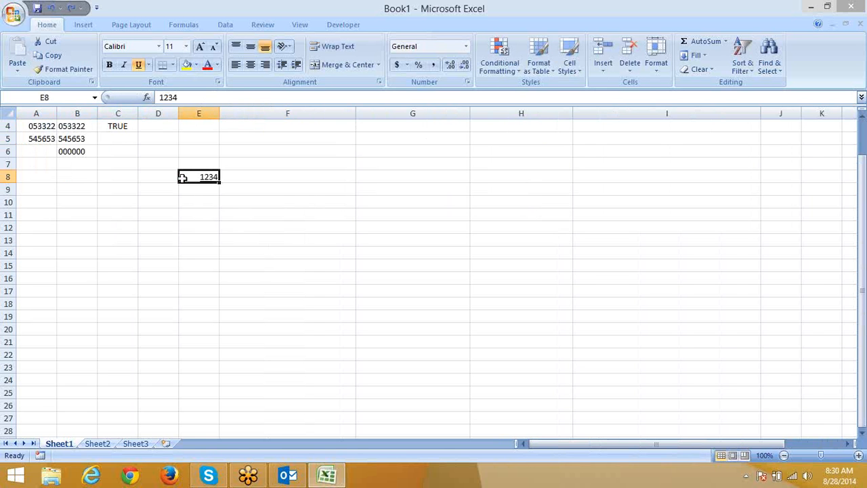
key(ctrl+shift+4)
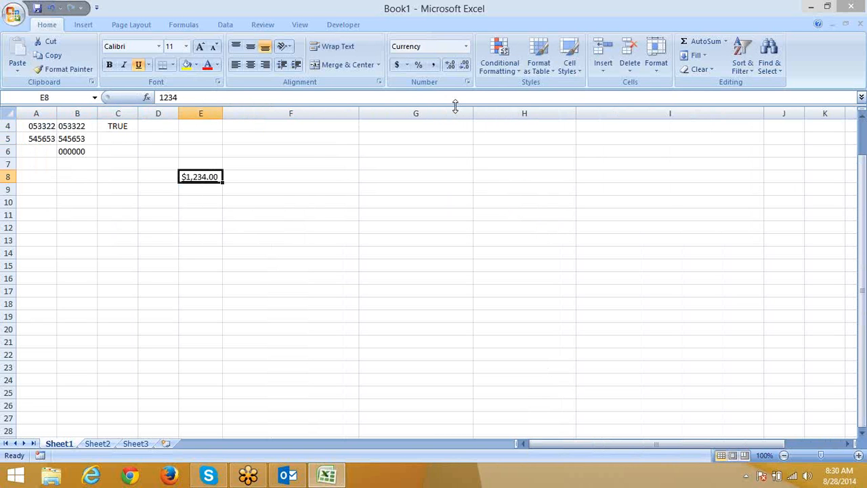
key(Right)
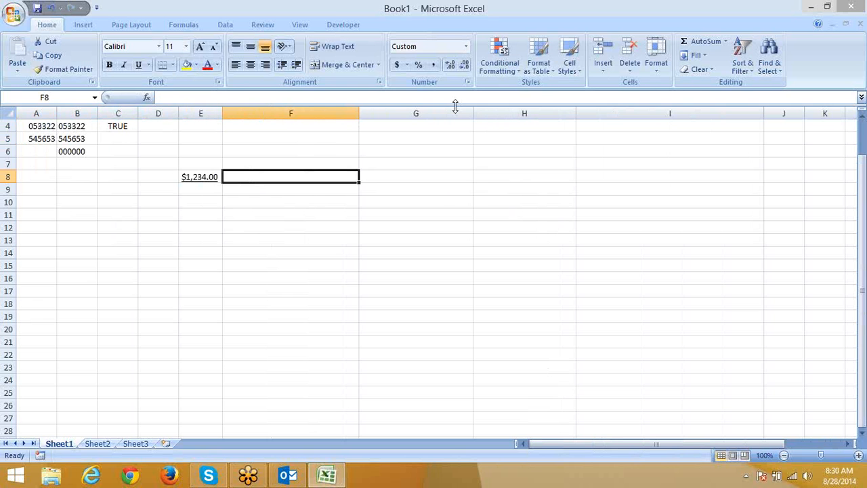
click(70, 199)
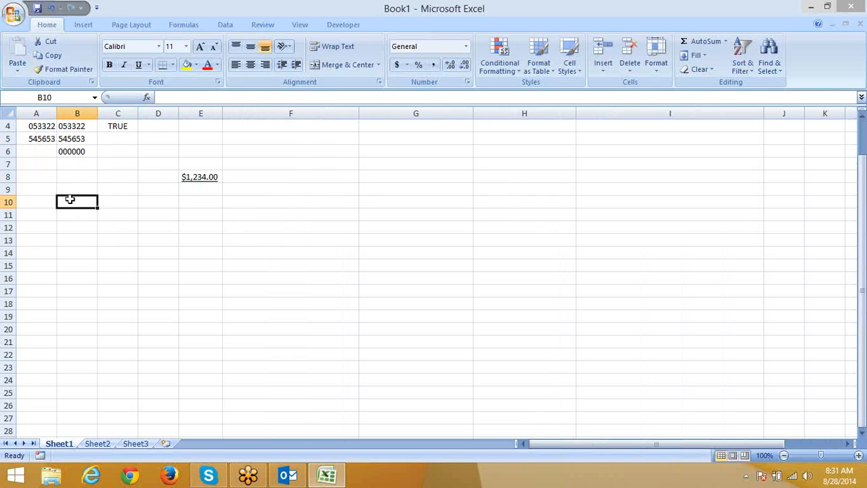
Step: Enter 1234 in B10 instead of the text USD
text(USD)
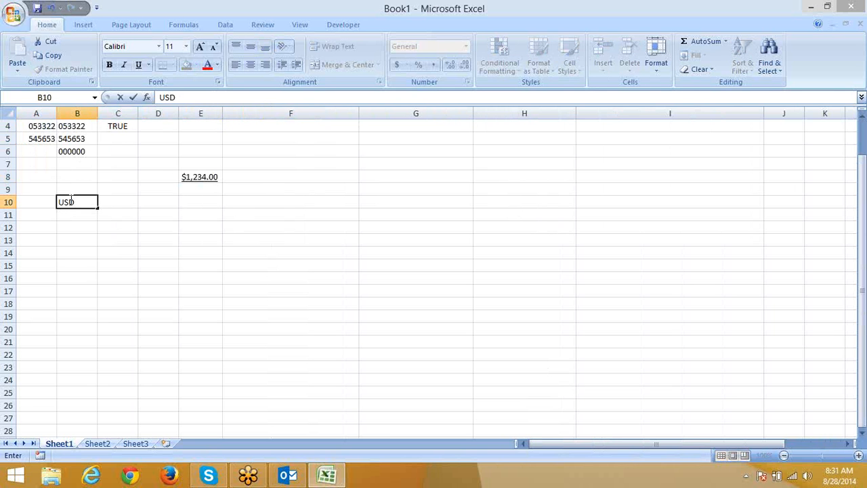
key(Escape)
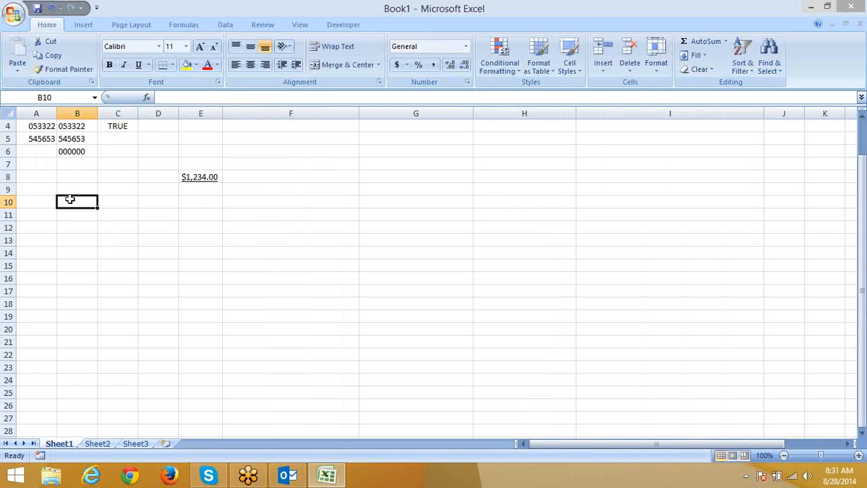
text(1234)
key(Return)
click(70, 199)
Step: Format B10 as Currency with the USD symbol, showing USD 1,234.00
click(468, 81)
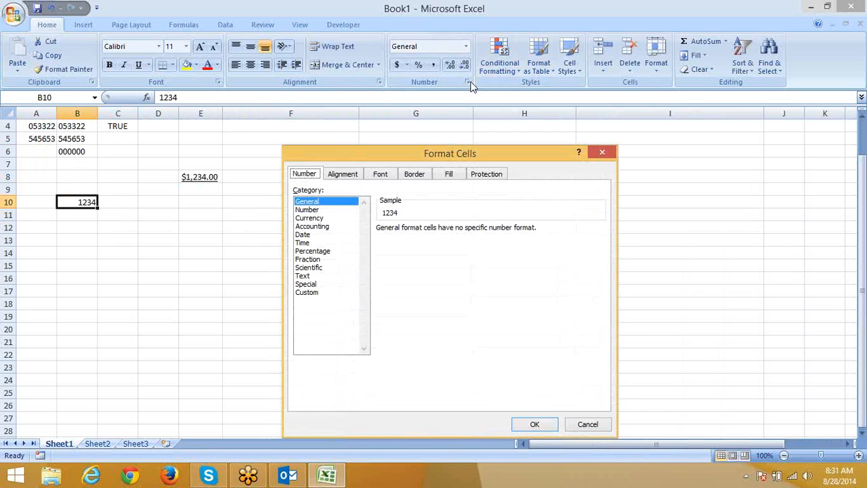
click(310, 218)
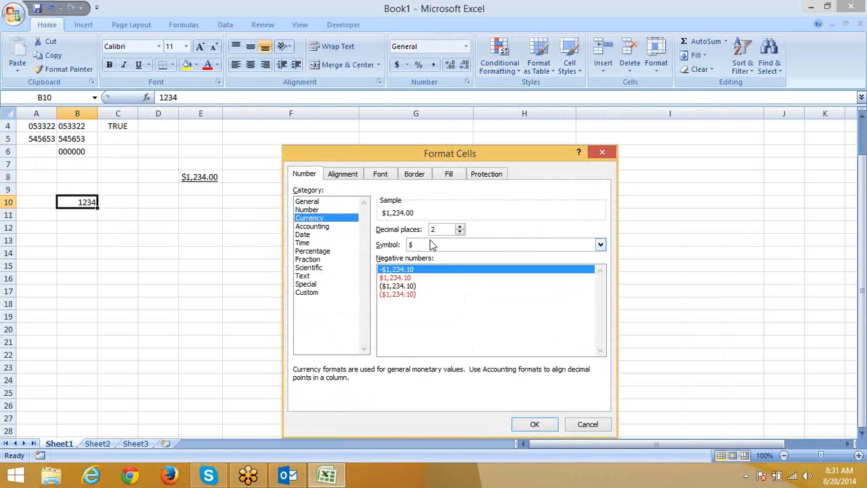
click(432, 244)
text(us)
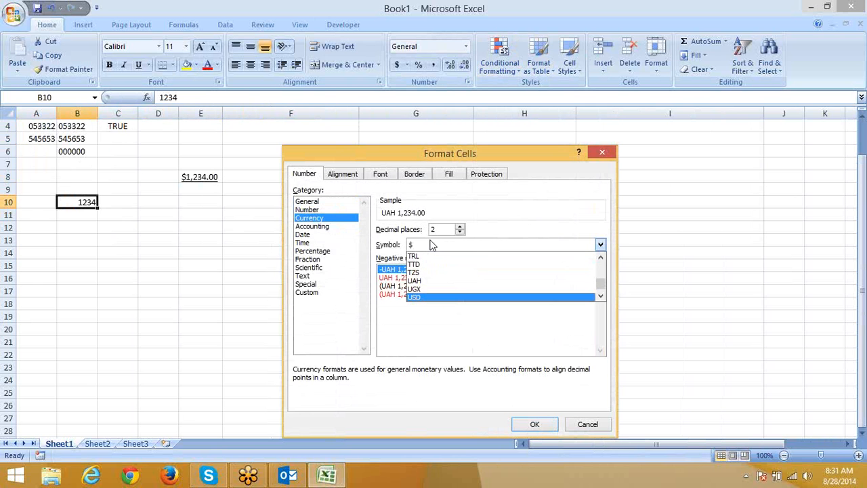
key(Return)
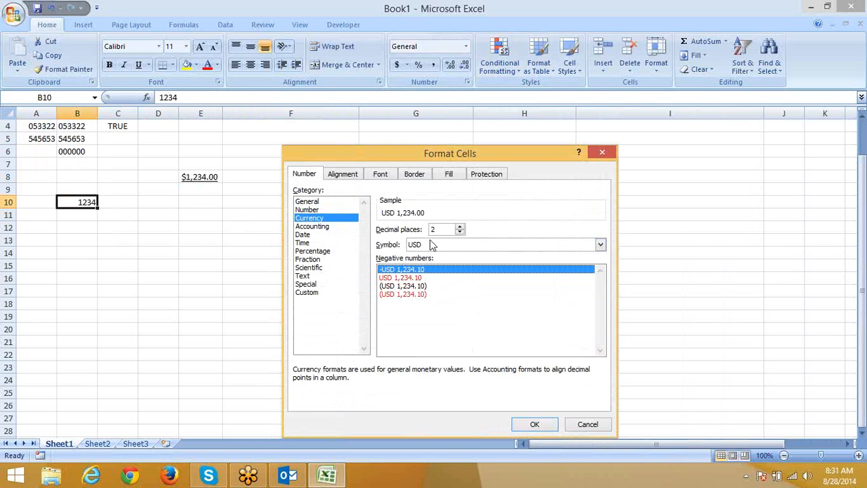
click(535, 424)
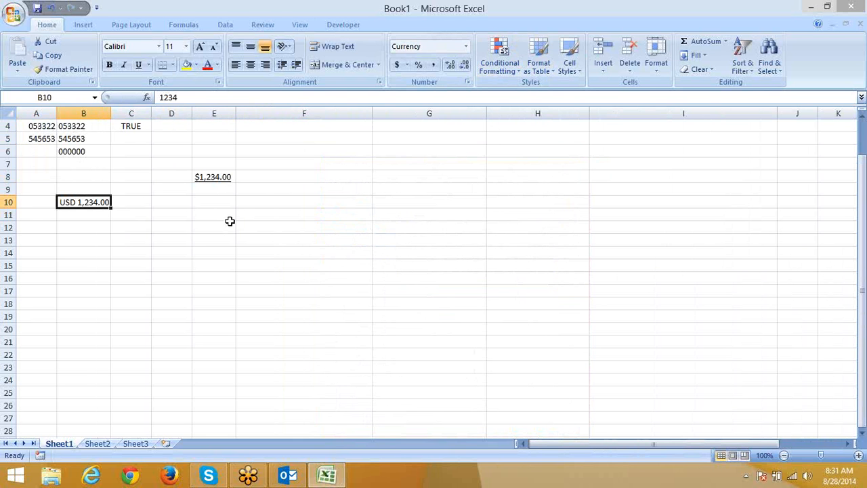
click(210, 200)
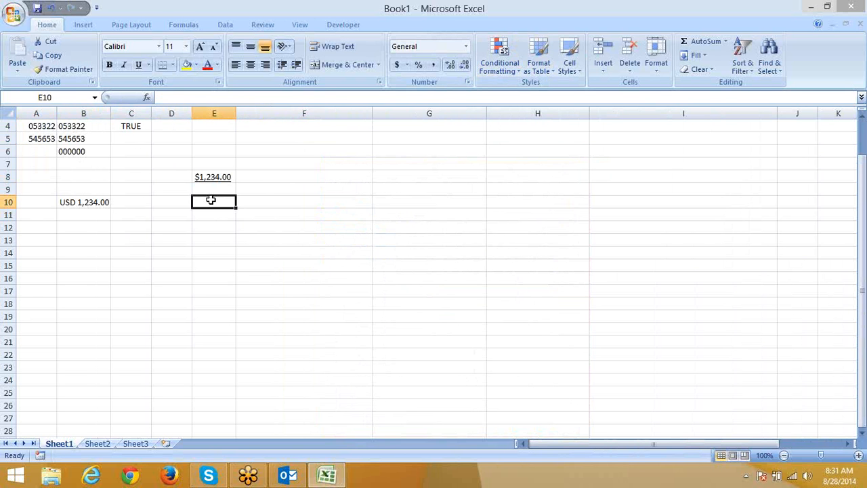
Step: Type the text US $ 1234 into E10
text(US)
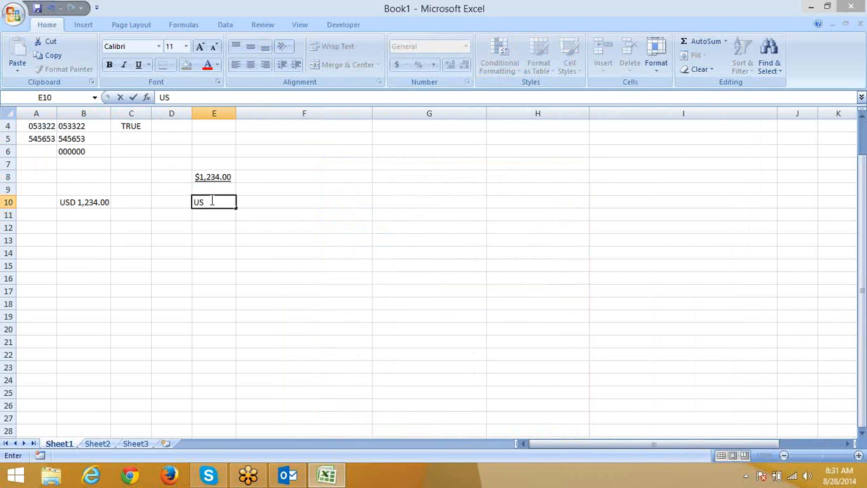
text( $ 1234)
key(Return)
click(211, 201)
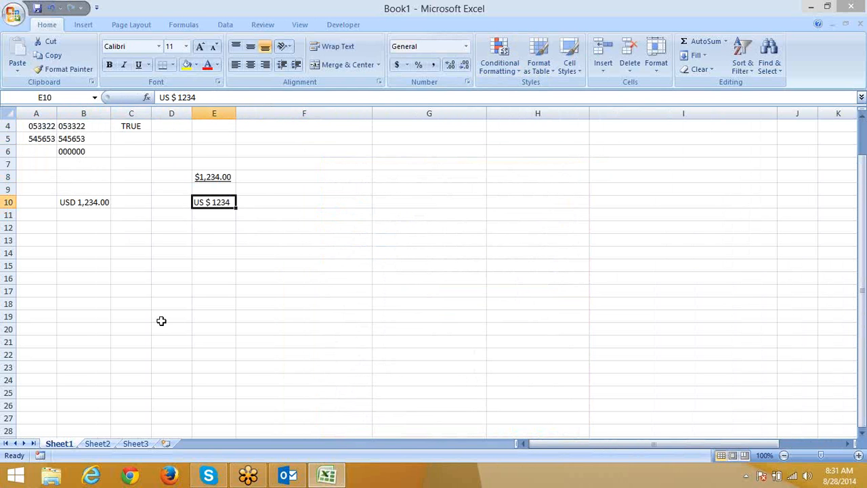
Step: Enter =E10+10 in E11, observe the #VALUE! error, then clear E11
key(Return)
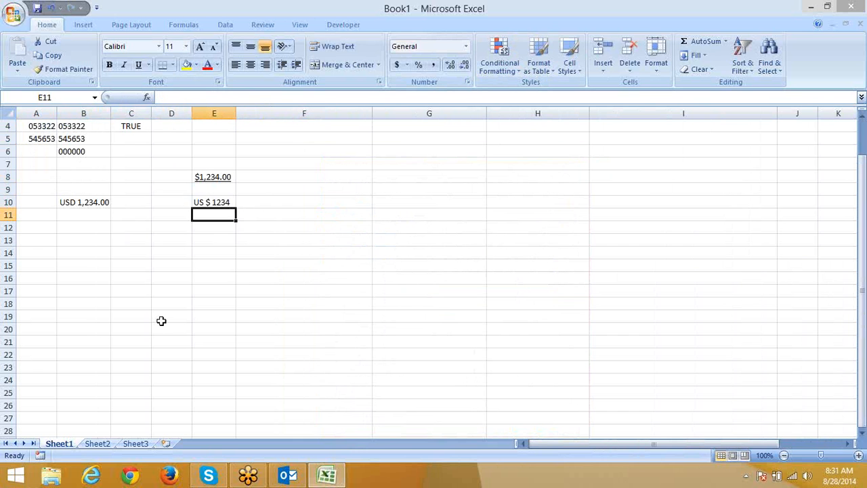
text(=)
key(Up)
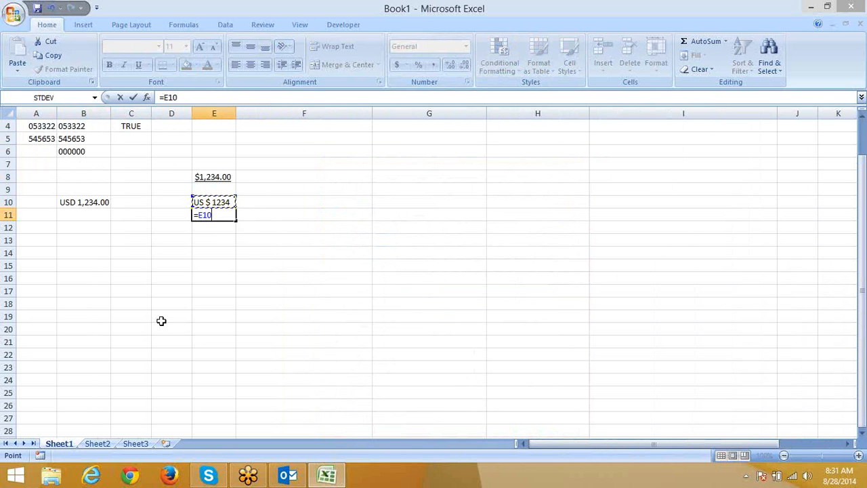
text(+10)
key(Return)
key(Up)
key(Delete)
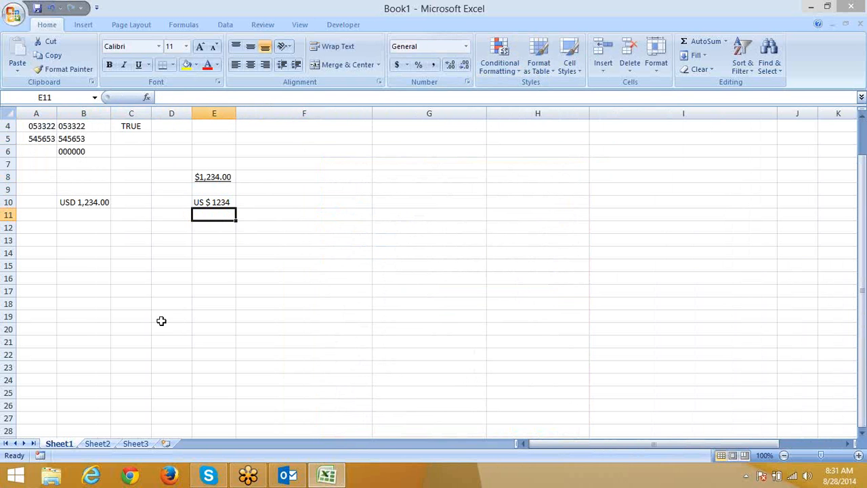
click(130, 226)
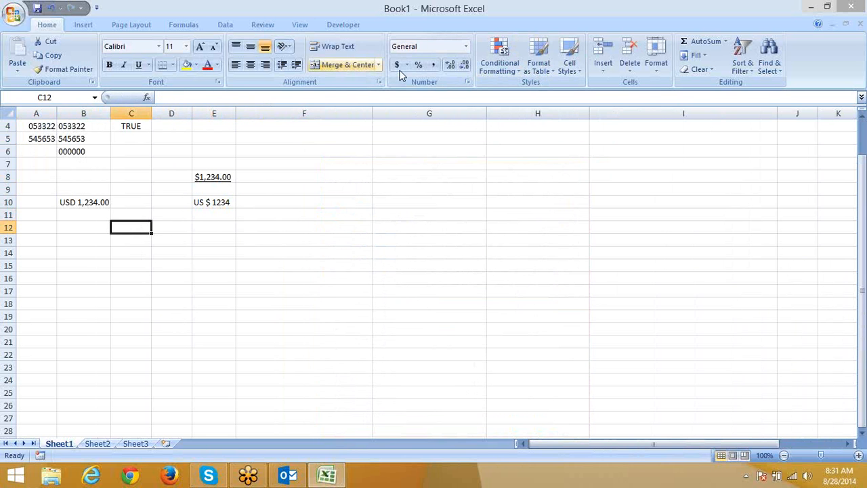
Step: Replace the General format code with the custom format "US $" ##
click(467, 82)
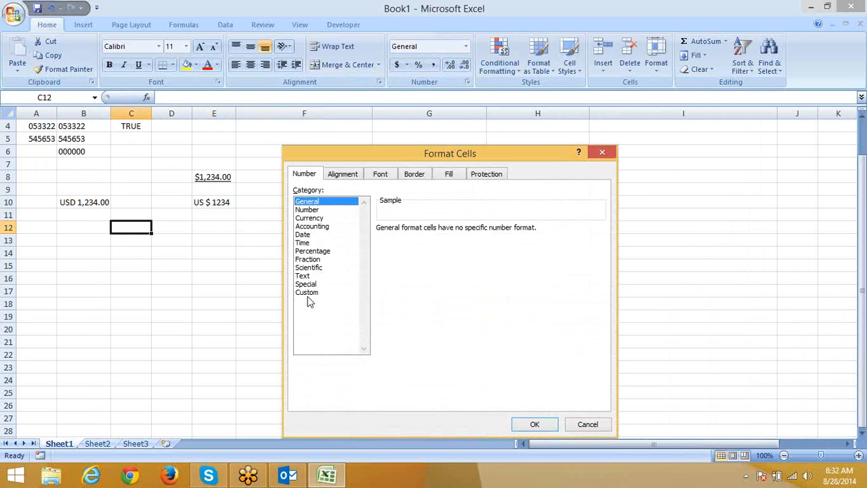
click(308, 294)
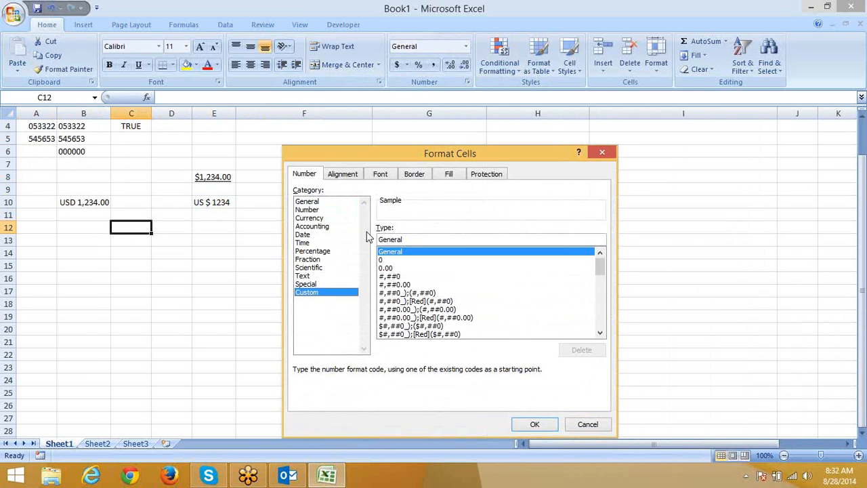
drag(410, 238, 368, 238)
text(")
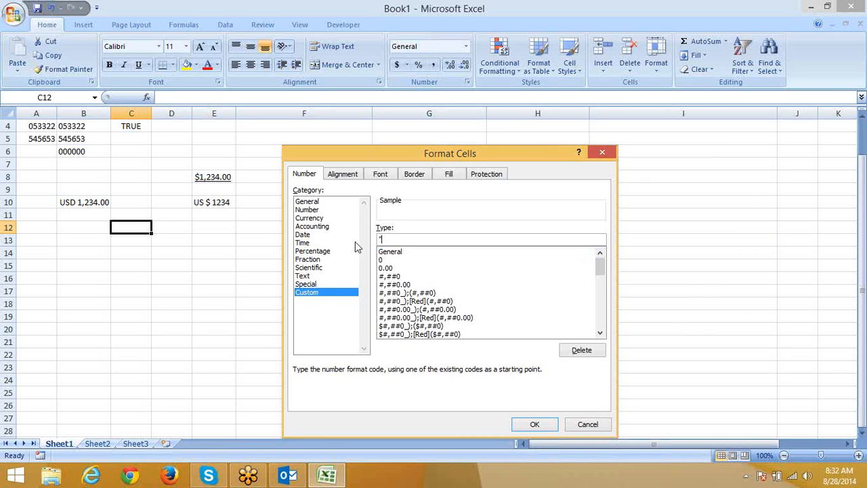
text(US")
key(BackSpace)
text($" #3)
key(BackSpace)
text(#)
click(523, 426)
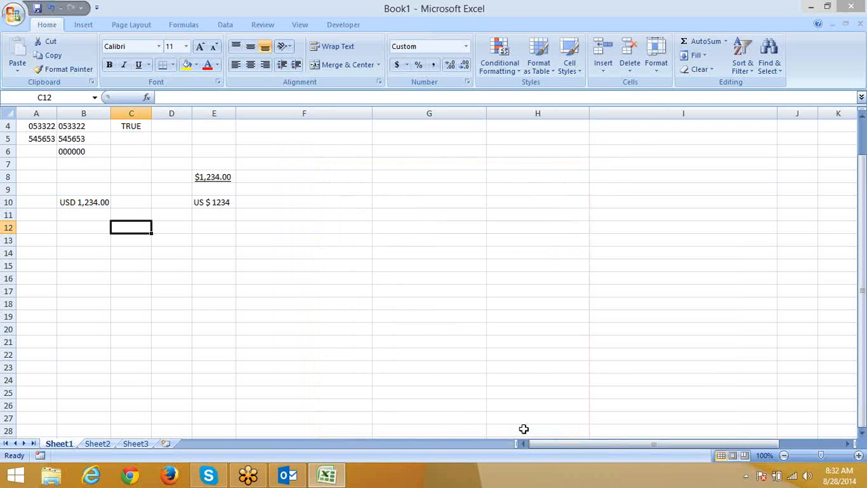
Step: Enter 123 in C12 and extend its format to "US $" ##.00 for two decimals
text(123)
key(Return)
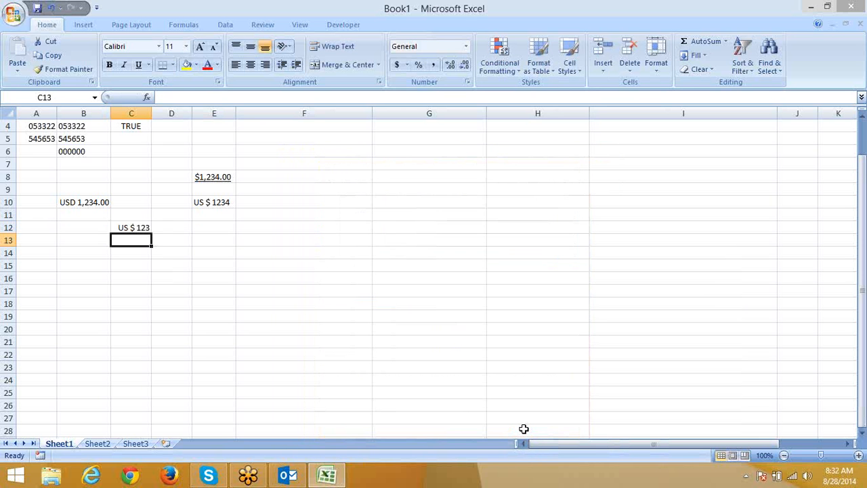
click(129, 227)
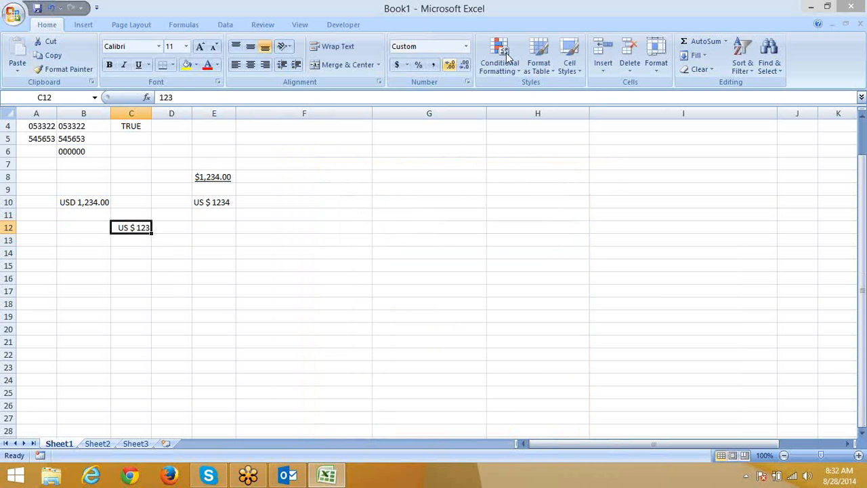
click(466, 82)
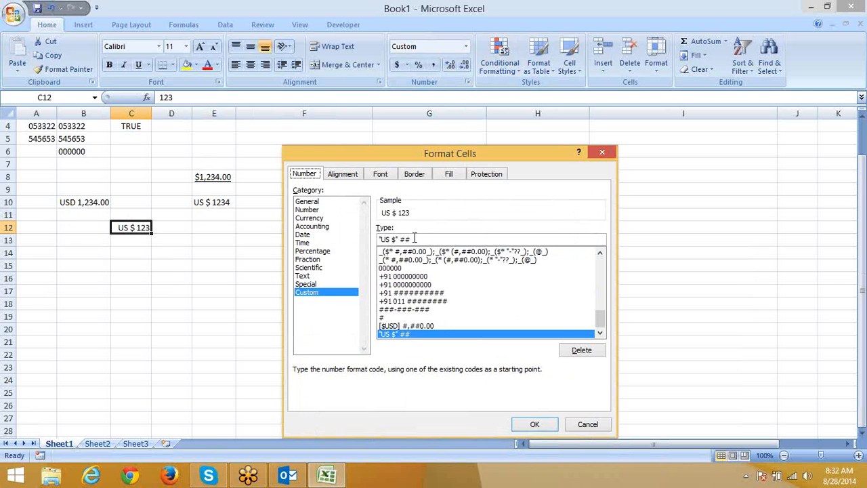
click(428, 239)
text(.)
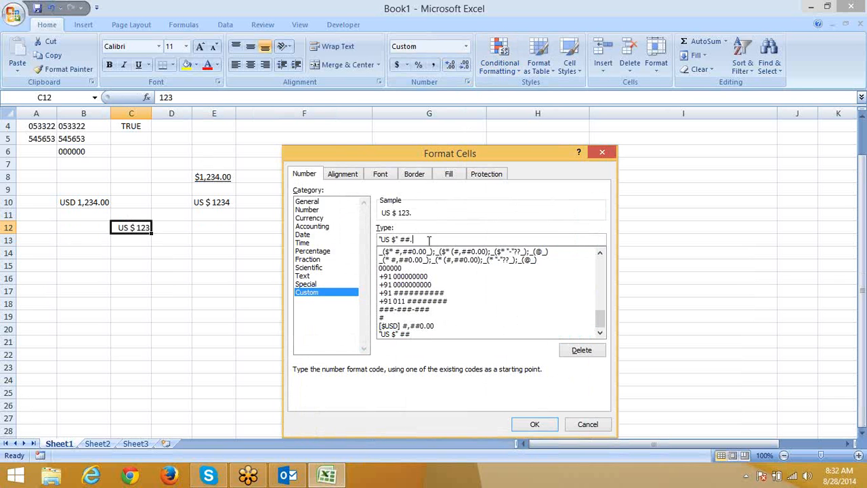
text(00)
key(Return)
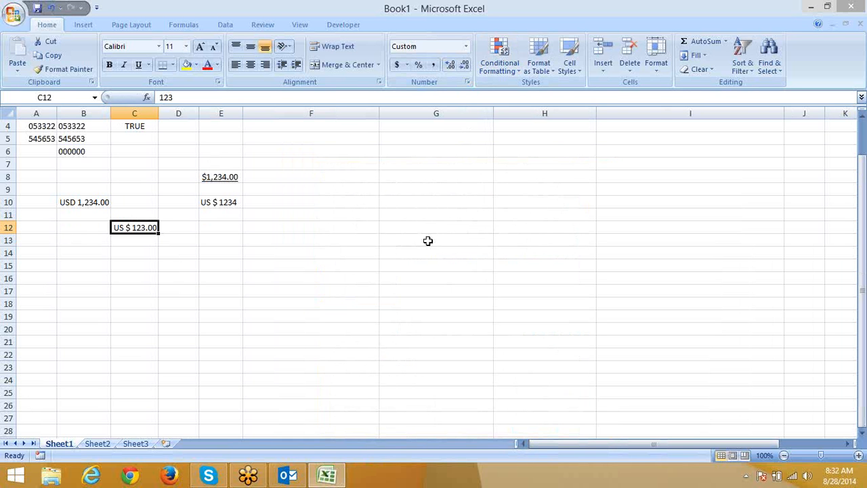
Step: Enter 12.45 in F13 and give it the custom format 0# "Rupees" .00 "Paise"
click(299, 236)
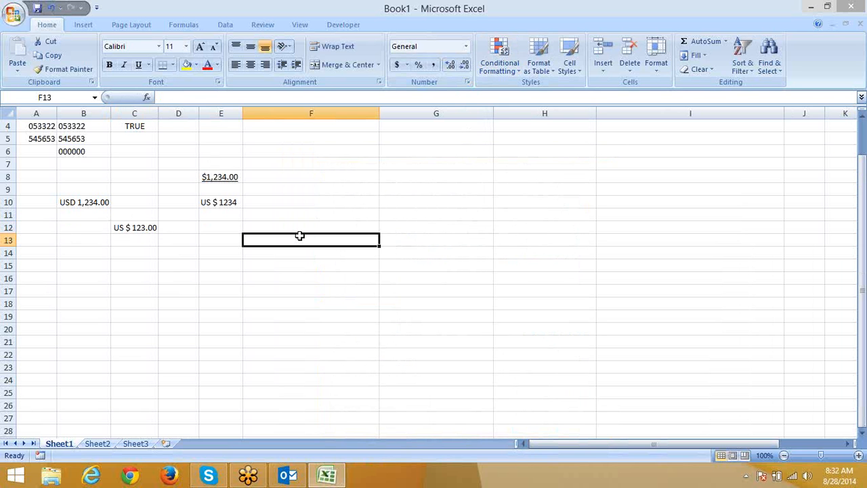
text(12.)
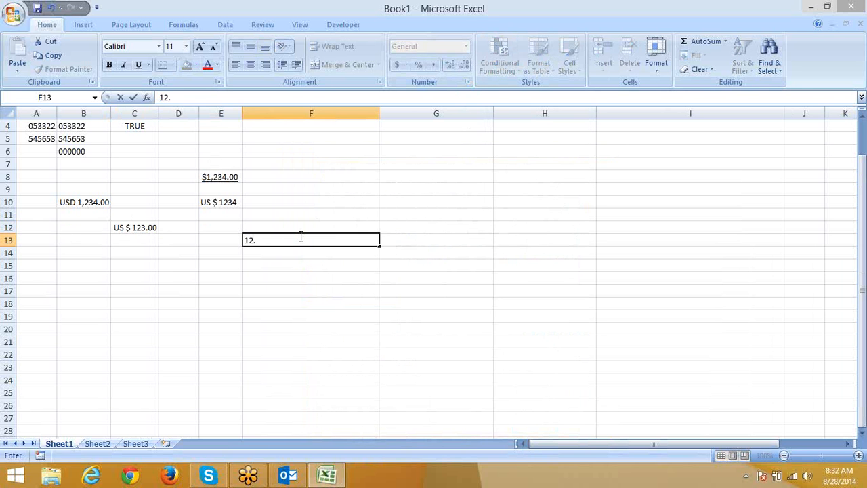
text(45)
key(Return)
click(300, 235)
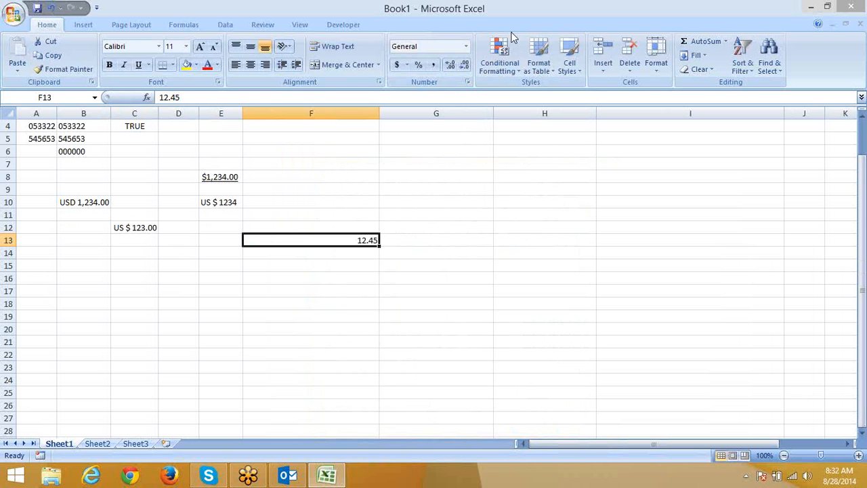
click(467, 82)
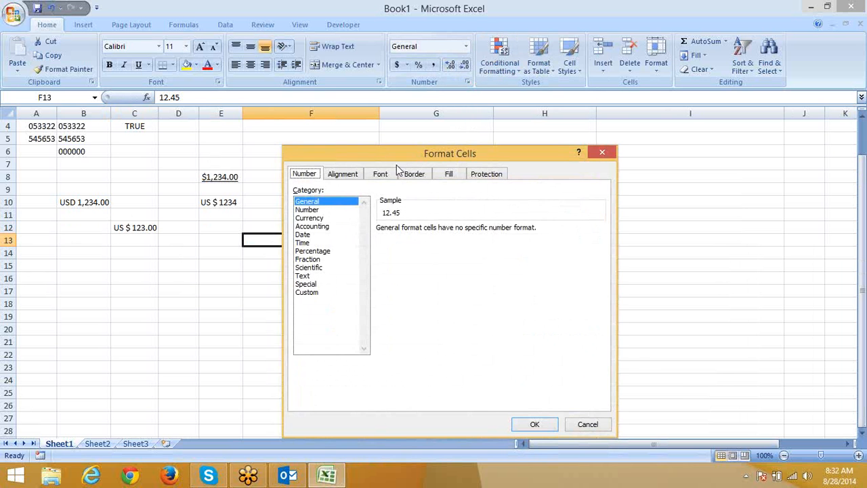
drag(419, 161, 501, 112)
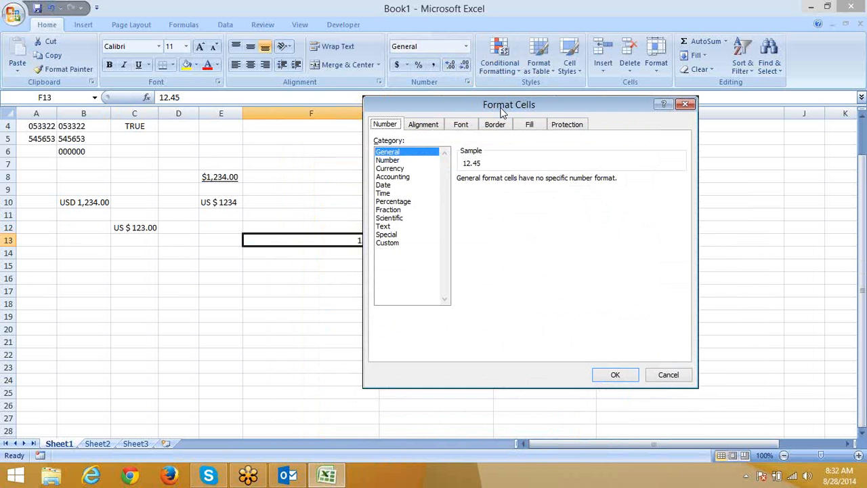
click(392, 245)
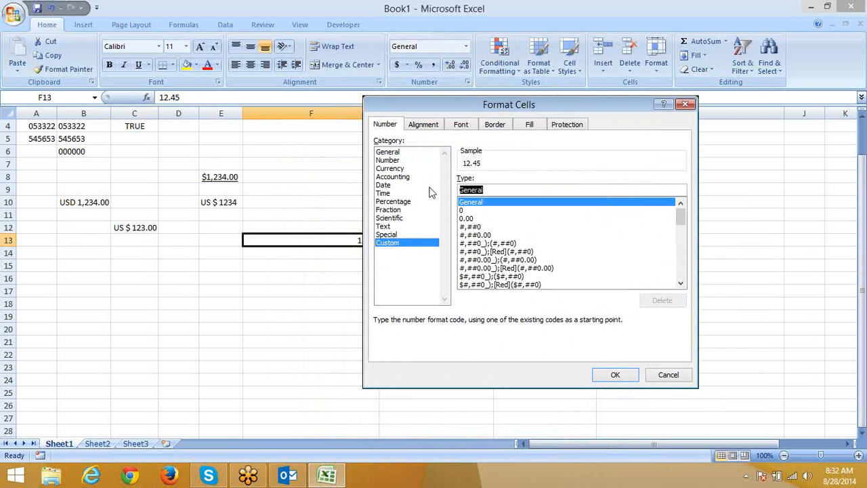
text("0)
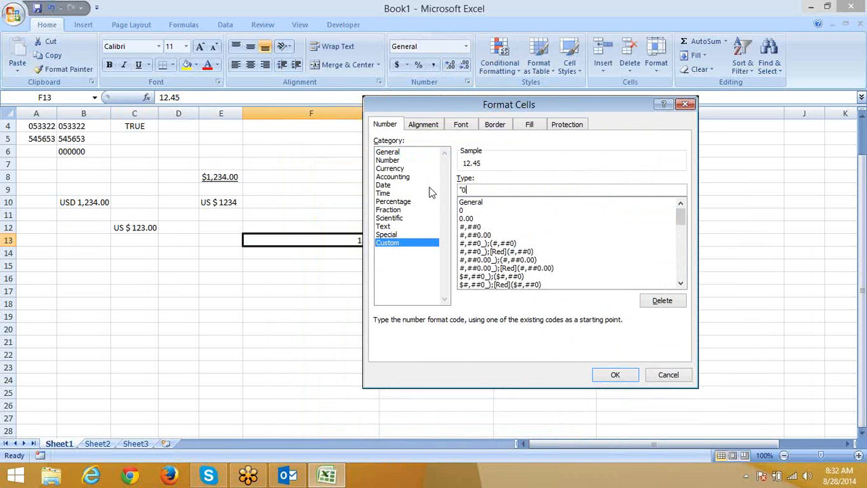
key(BackSpace)
key(BackSpace)
text(0# "Rupees" .00 ")
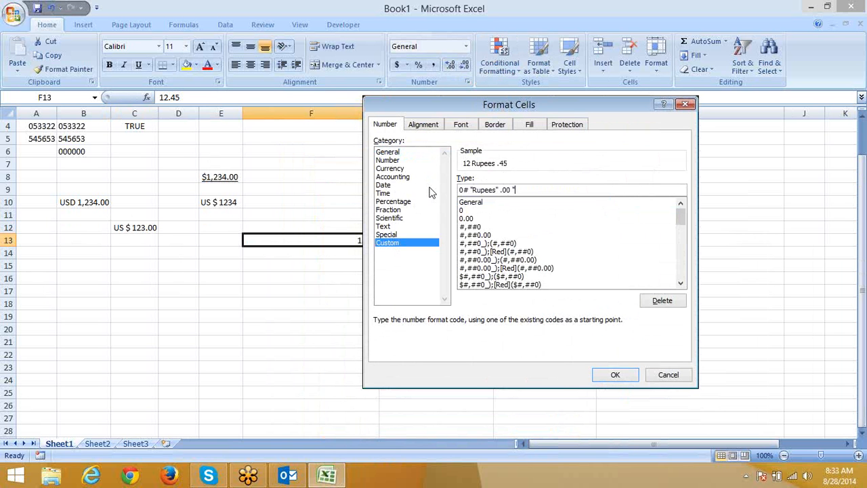
text(Paise")
key(Return)
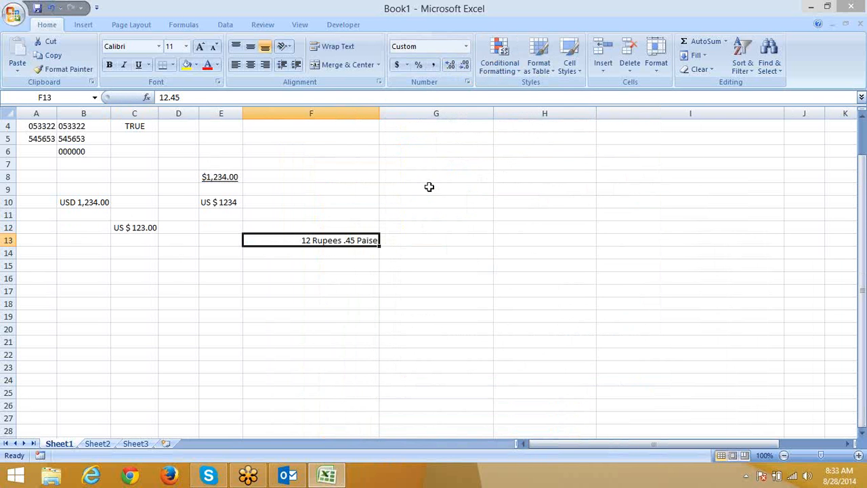
Step: Check the format, then enter .35 in F13 so it reads "0 Rupees .35 Paise"
click(467, 80)
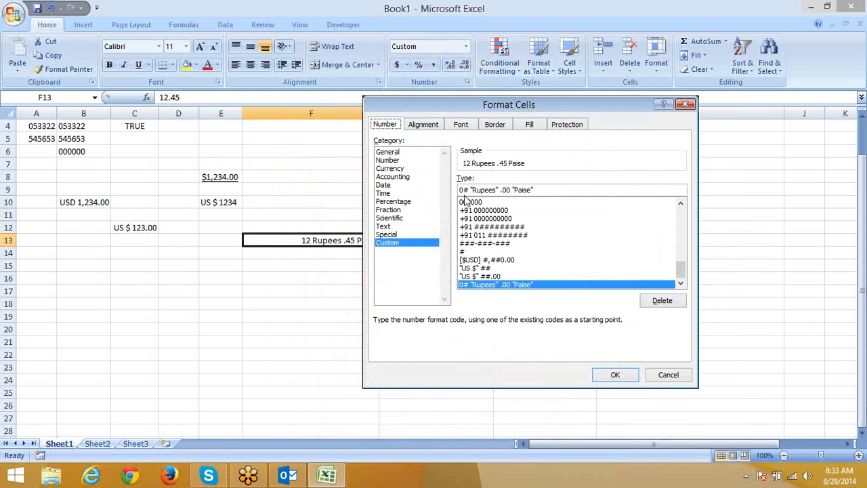
key(Return)
text(.3)
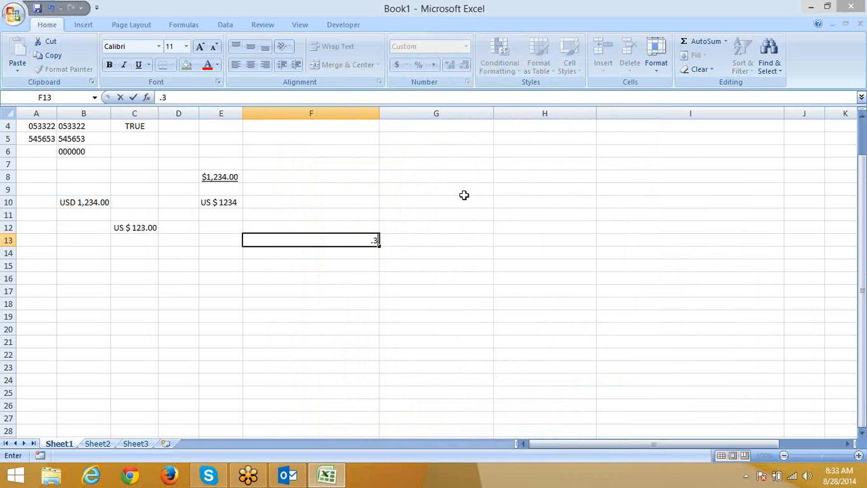
text(5)
key(Return)
key(Up)
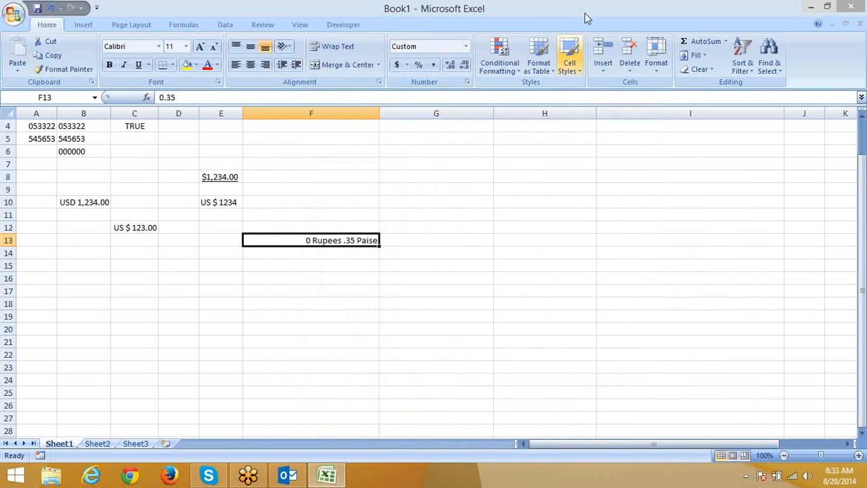
Step: Try other leading digit placeholders in the Rupees format, settling back on 0#
click(467, 82)
click(468, 189)
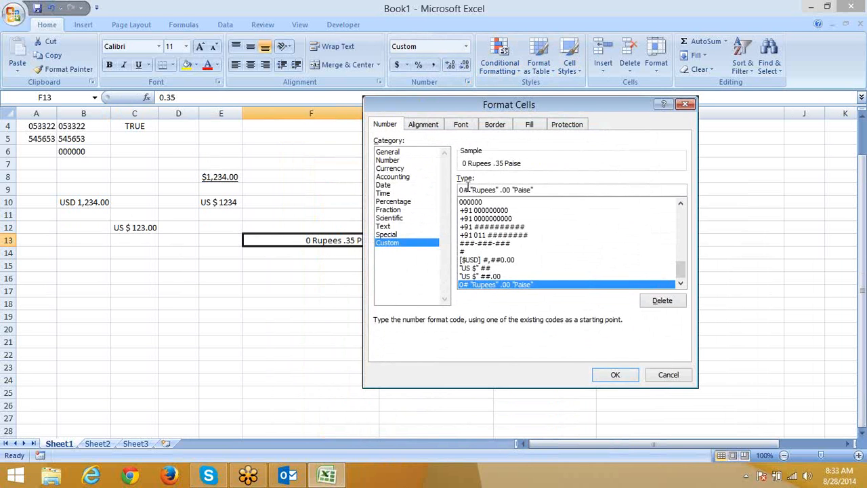
key(BackSpace)
text(0)
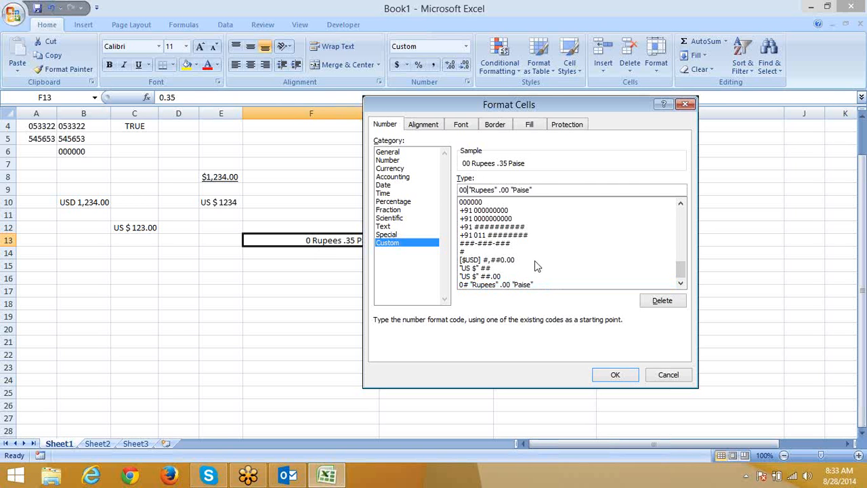
key(BackSpace)
key(BackSpace)
text(##)
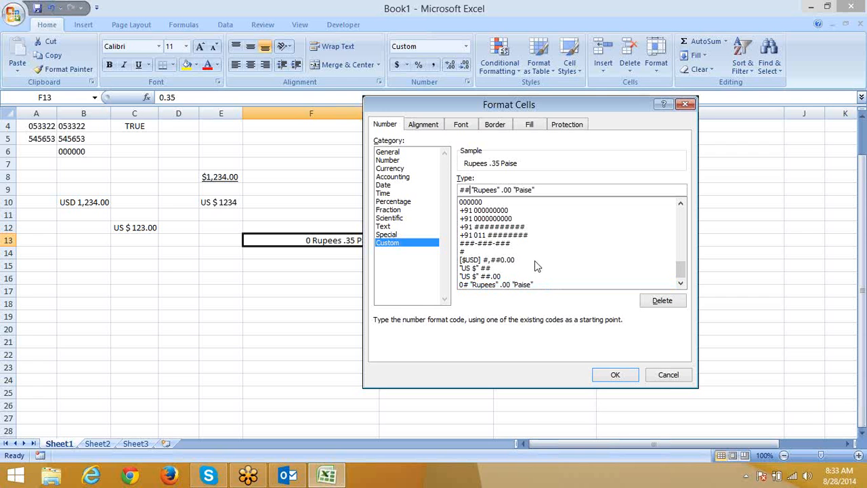
key(BackSpace)
key(BackSpace)
text(0)
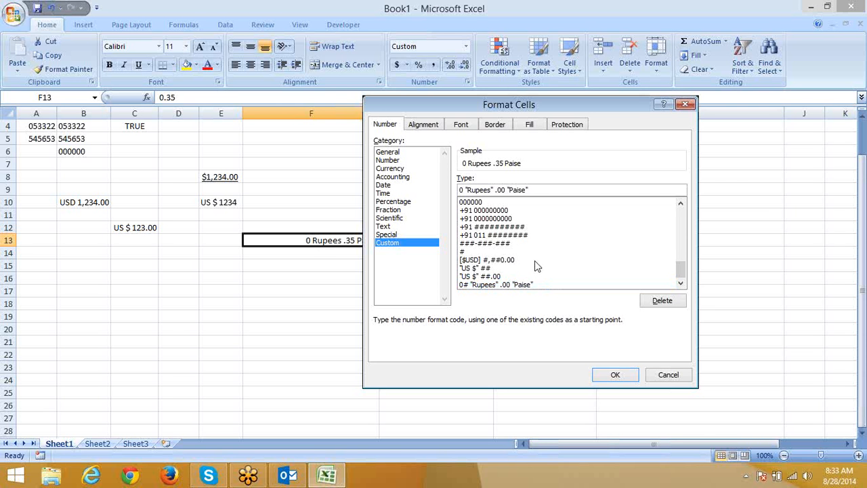
text(#)
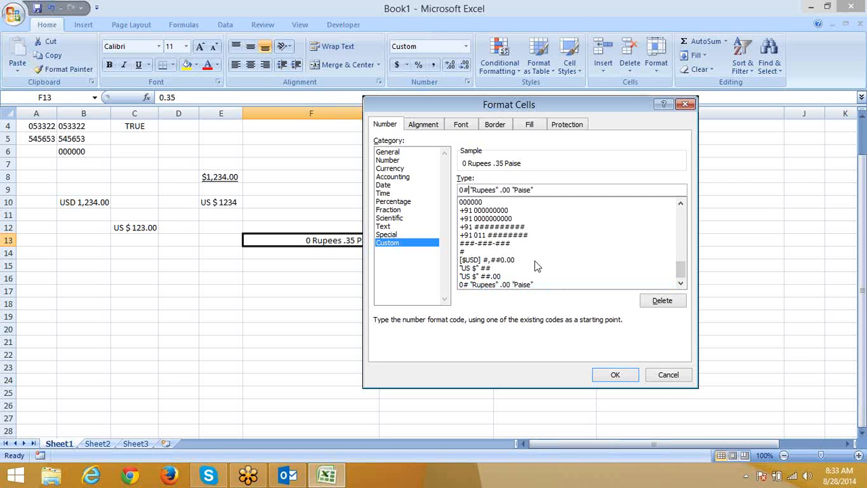
click(605, 381)
Step: Enter 1.2 in F13, now displayed as "01 Rupees .20 Paise"
text(1)
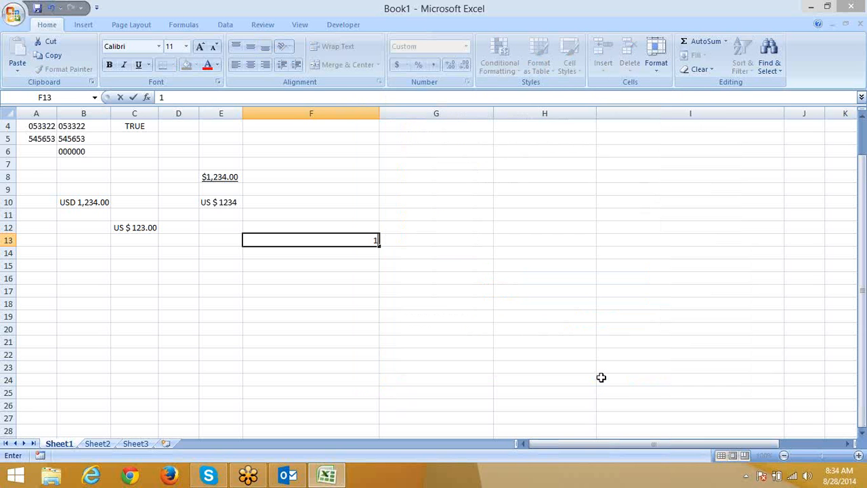
text(.2)
key(Return)
key(Up)
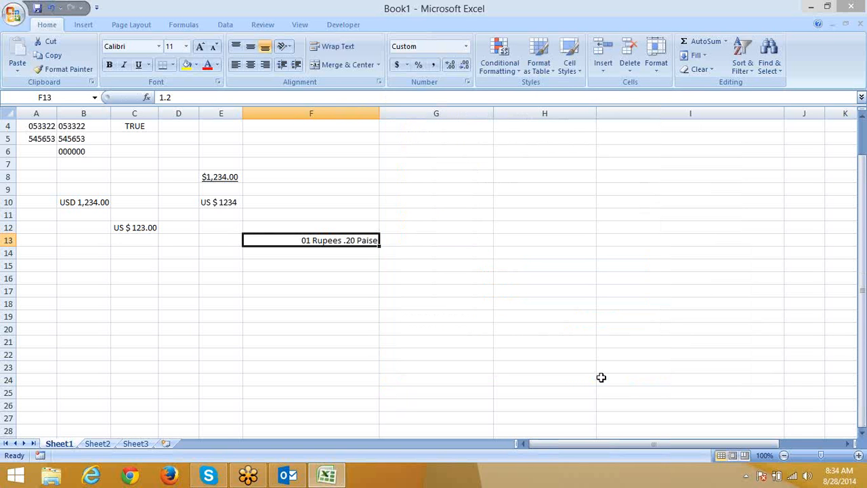
click(184, 352)
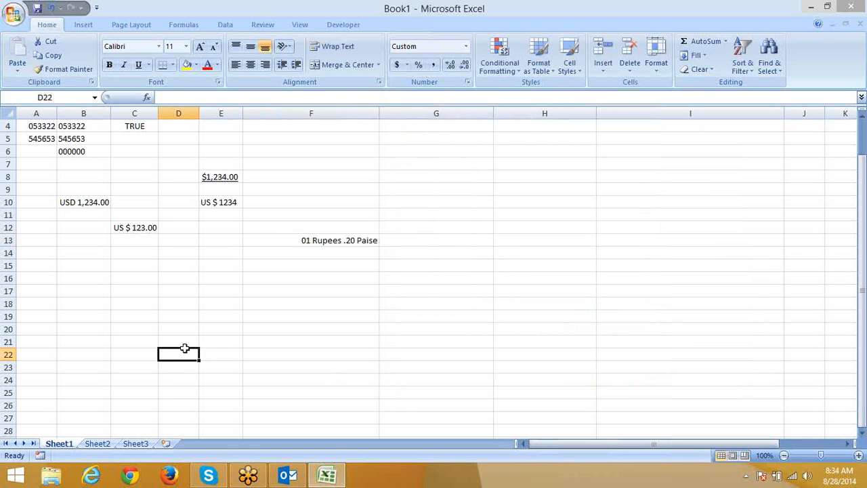
Step: On Sheet2, enter the heading 'Name' in cell A1
click(99, 444)
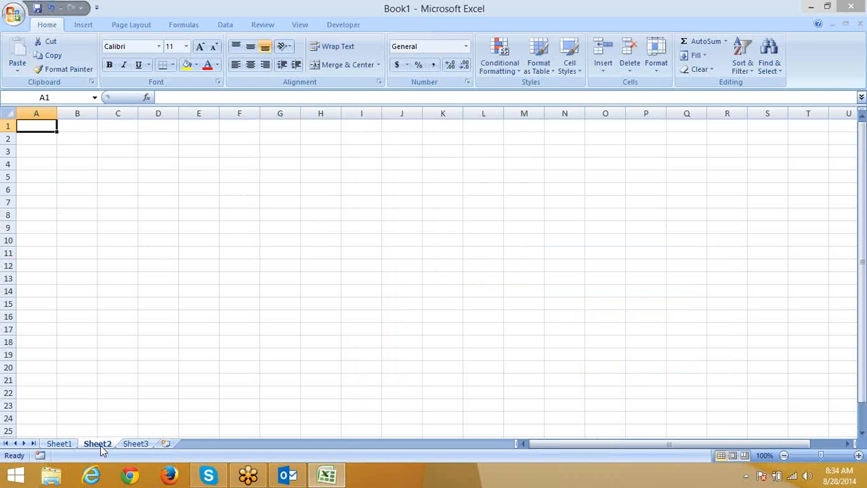
text(N)
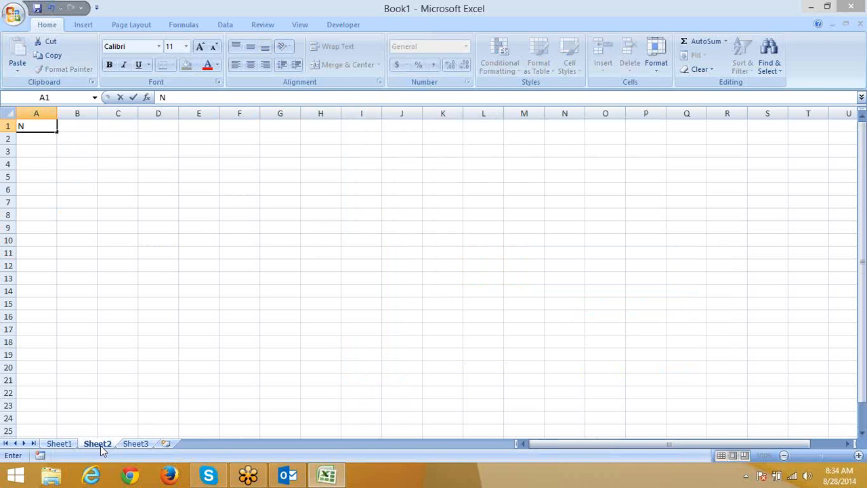
text(ame)
key(BackSpace)
text(r)
key(BackSpace)
text(e)
key(Return)
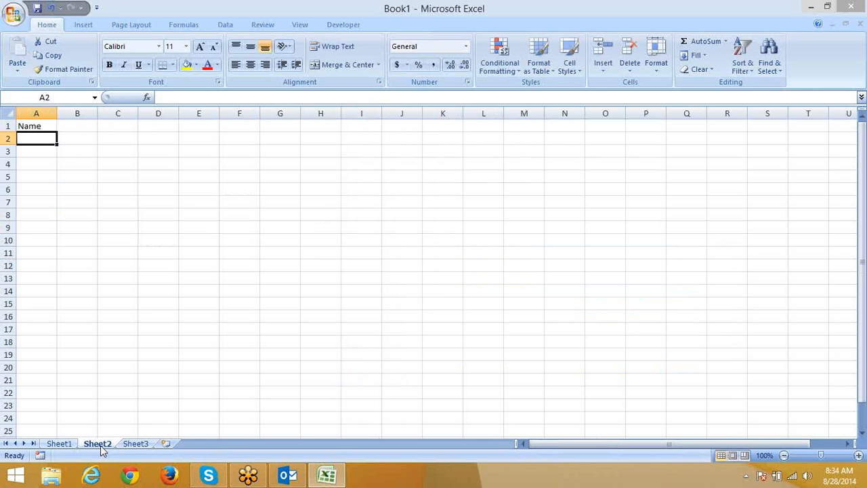
Step: Widen column A, then type a test name in A2 and clear it again
drag(52, 113, 108, 113)
double_click(52, 114)
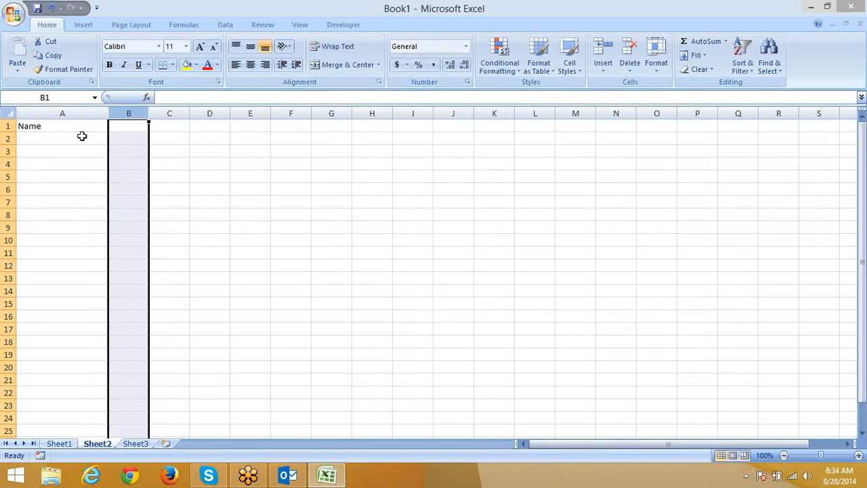
click(81, 136)
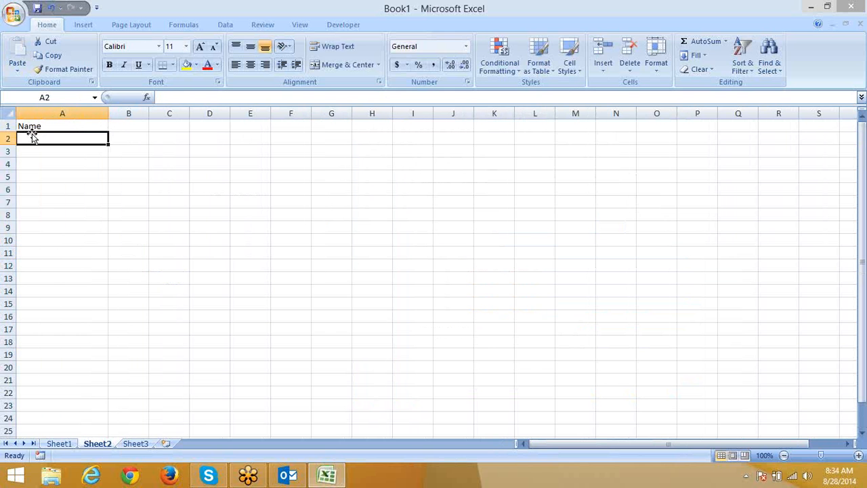
text(Sujee)
text(t)
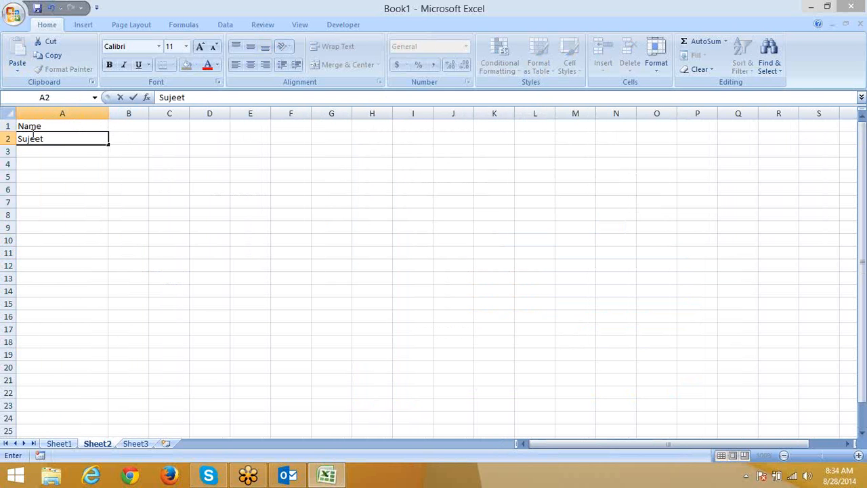
key(Return)
click(32, 138)
text(Mr)
key(Escape)
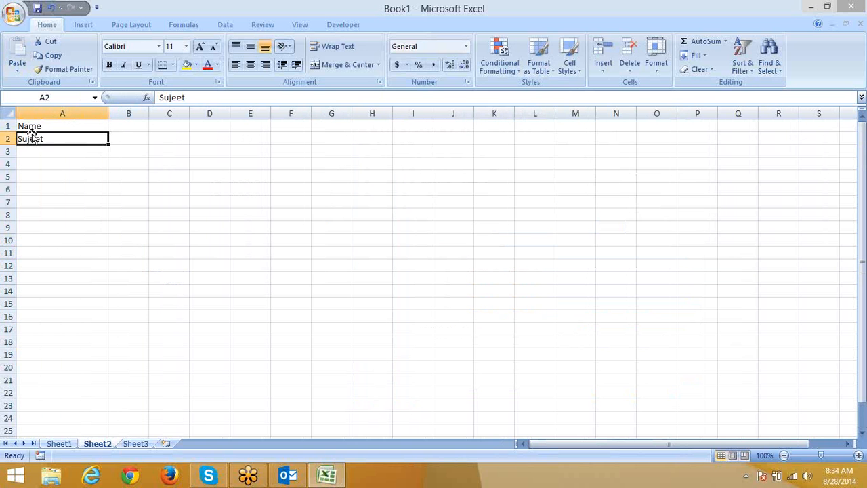
key(Delete)
Step: Give A2 the custom text format "Mr." @ and enter a first name there
click(467, 82)
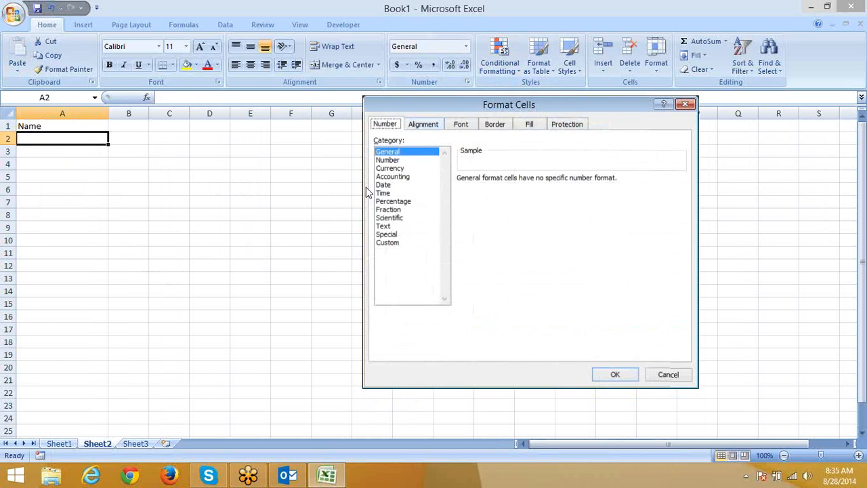
click(387, 242)
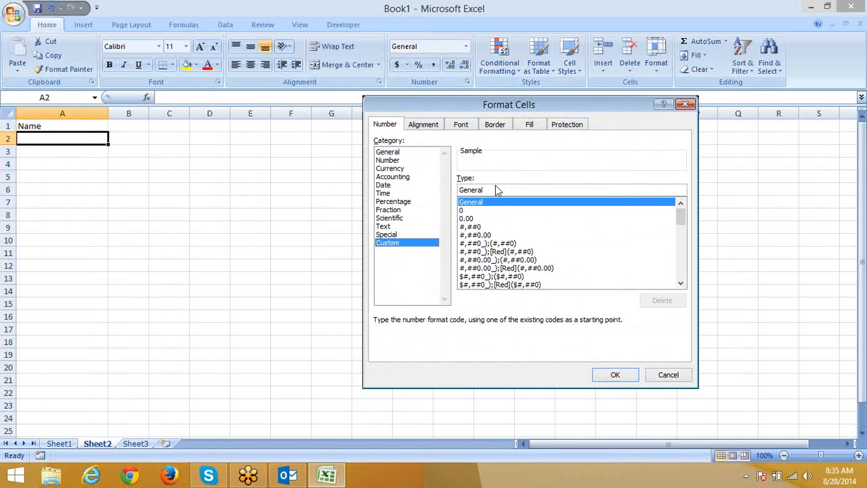
double_click(498, 188)
text(")
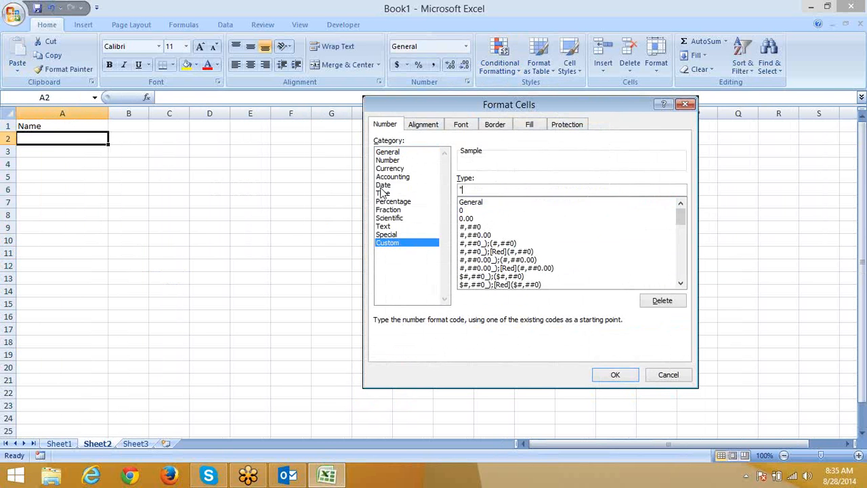
text(Mr." @)
click(621, 378)
text(sujeet)
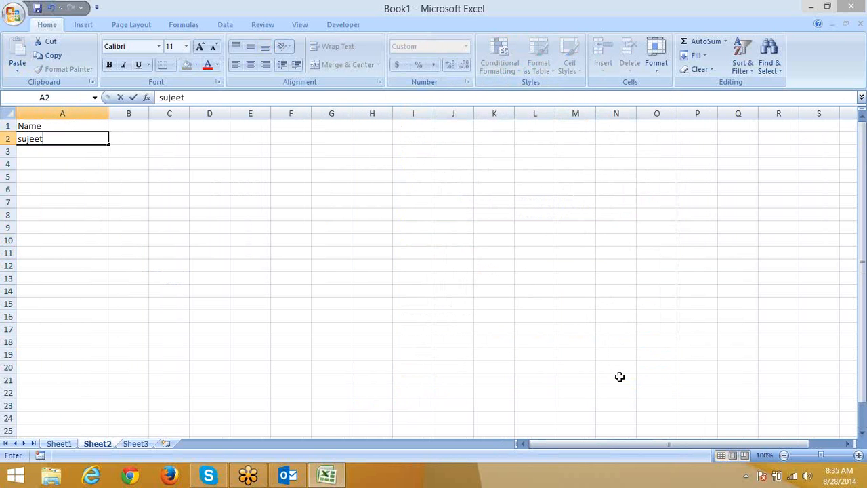
key(Return)
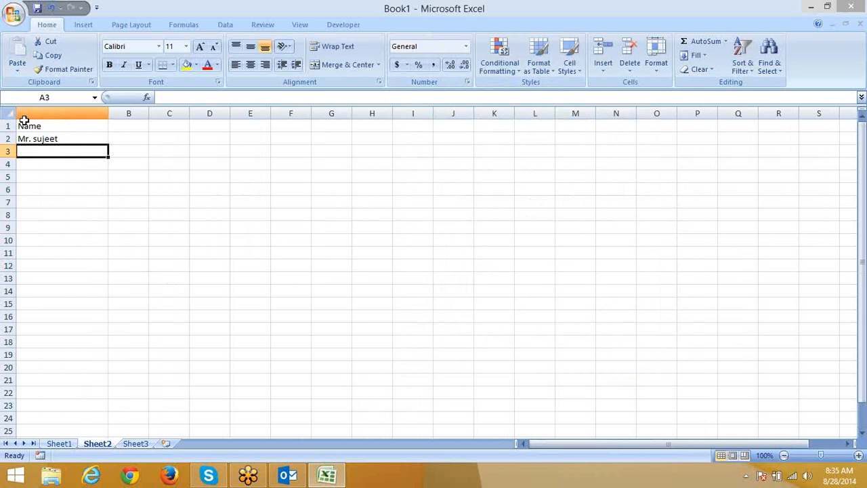
Step: Review A2's "Mr." @ format code, leaving it unchanged
click(34, 138)
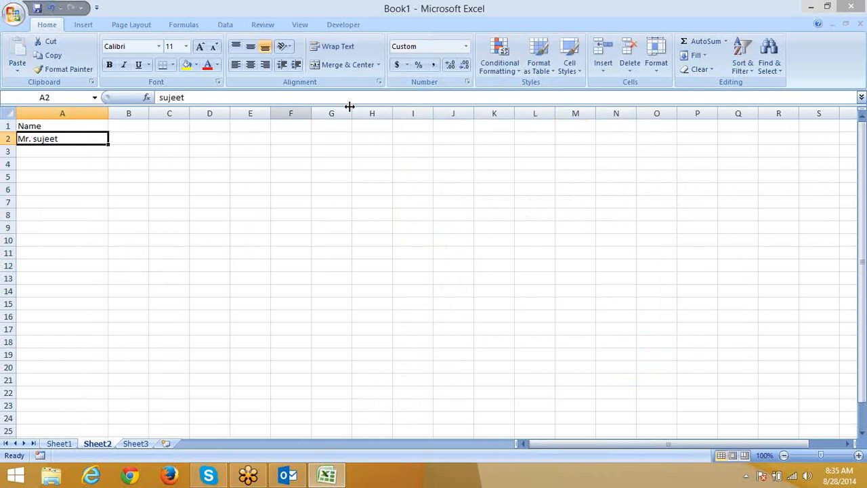
click(466, 81)
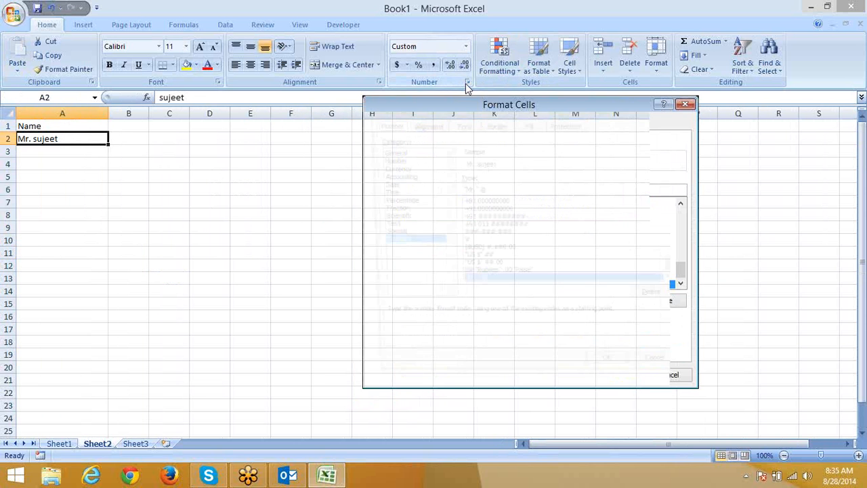
click(473, 190)
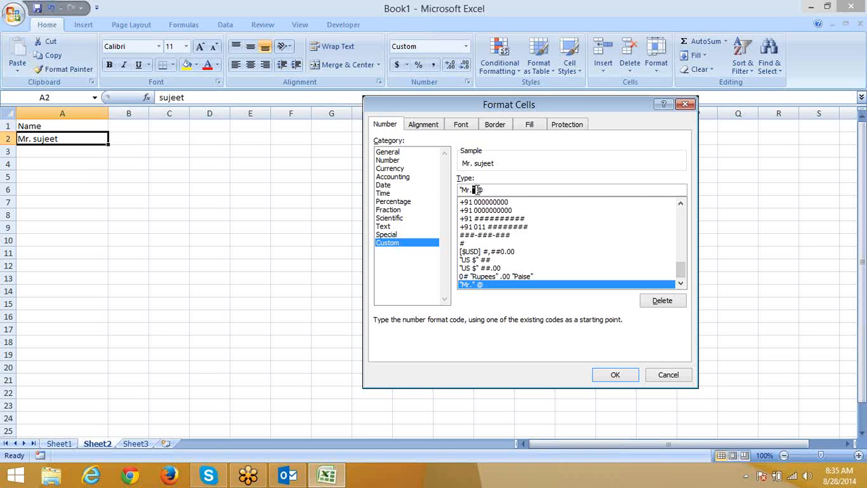
drag(481, 190, 457, 194)
click(473, 189)
key(shift+End)
click(615, 376)
click(255, 234)
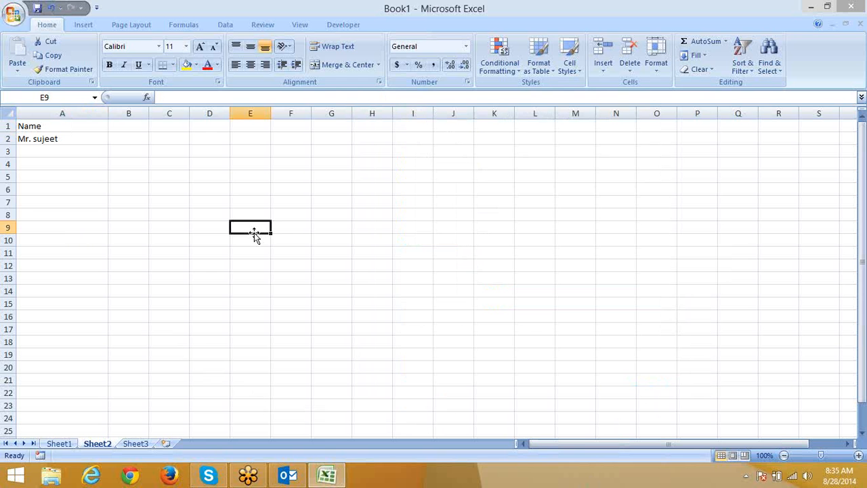
Step: Enter 1245 in E3 as text by prefixing it with an apostrophe
click(232, 155)
text(1245)
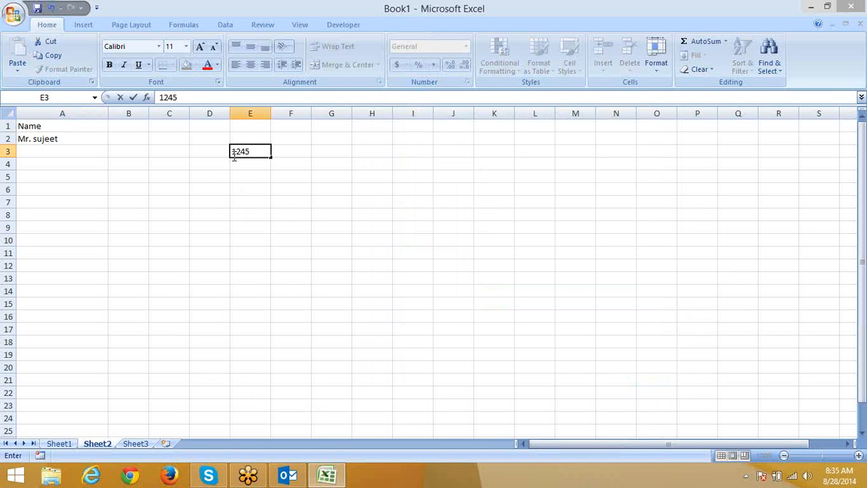
text(****)
key(BackSpace)
key(BackSpace)
key(BackSpace)
key(BackSpace)
click(168, 97)
text(')
key(Return)
Step: Apply the custom format @** to E3 so asterisks pad the number
click(246, 151)
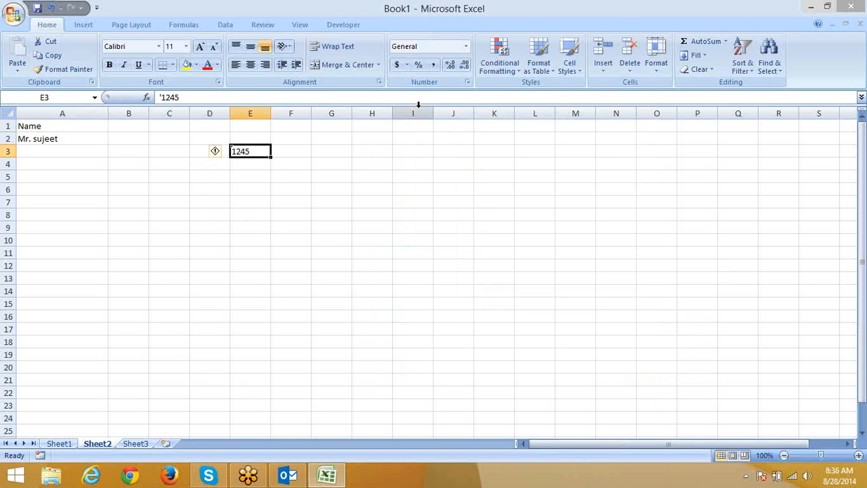
click(468, 82)
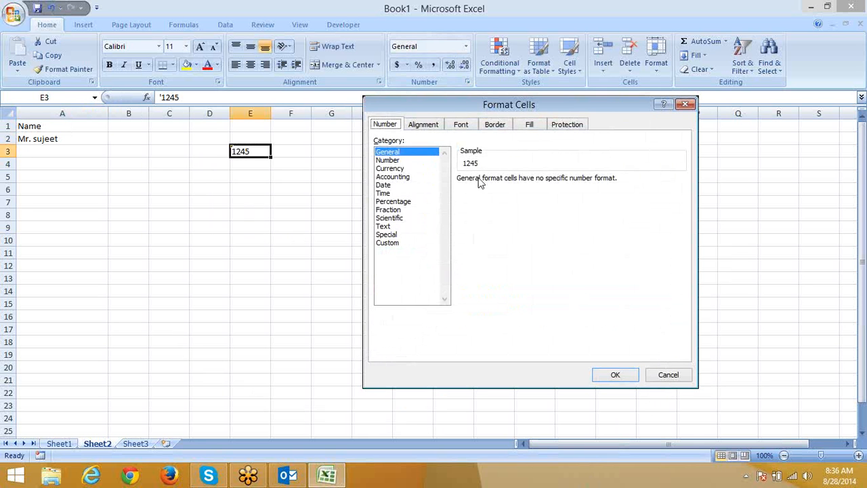
click(390, 243)
drag(484, 190, 422, 195)
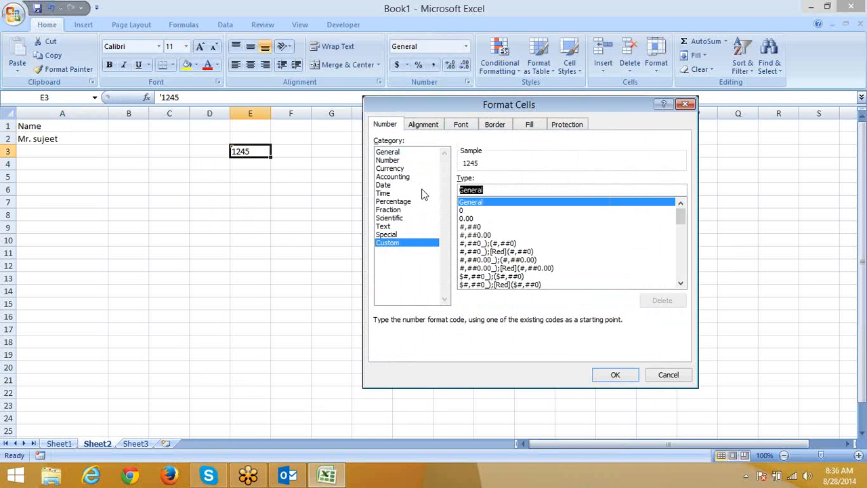
text(@)
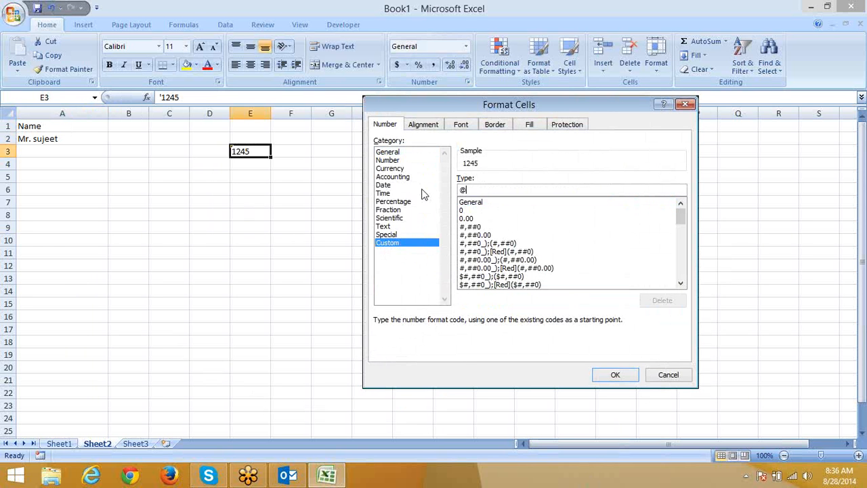
text(*-)
key(BackSpace)
text(**)
click(613, 377)
click(272, 226)
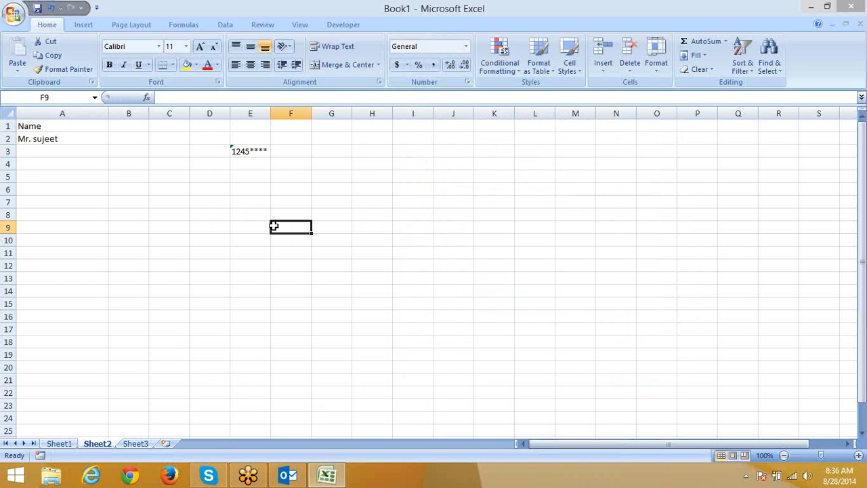
Step: Widen column E so the asterisk fill shows across the cell
drag(271, 110, 377, 103)
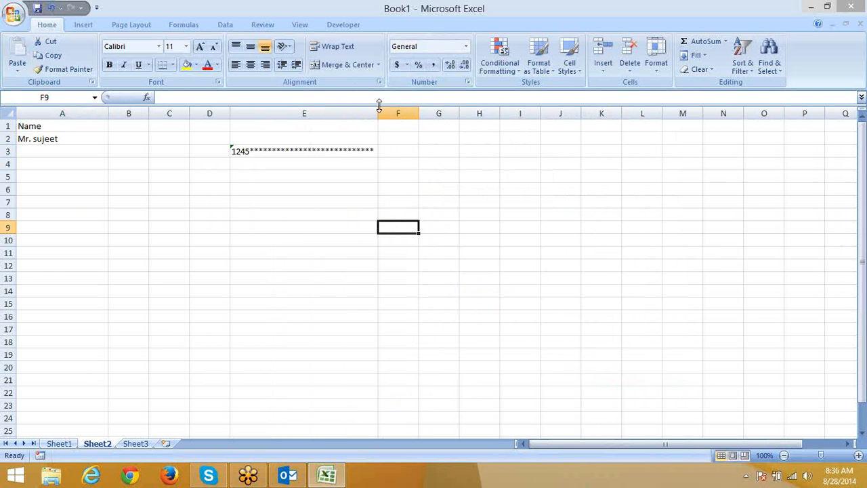
drag(378, 106, 304, 129)
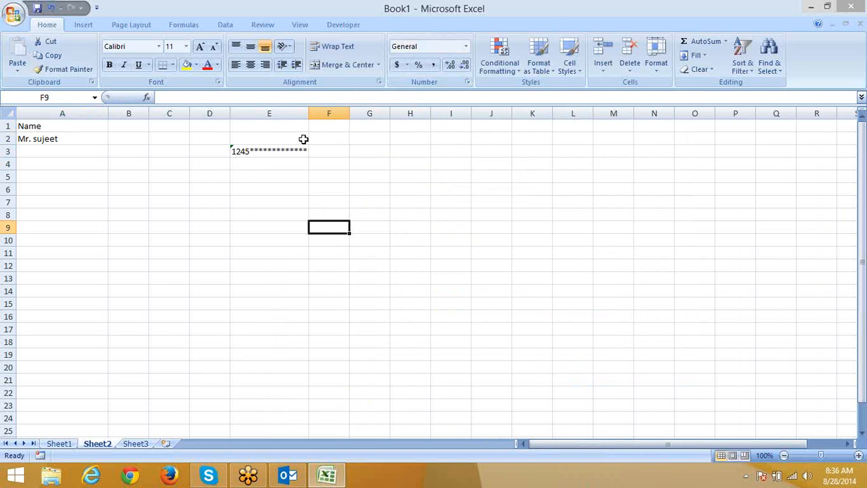
click(278, 163)
click(238, 151)
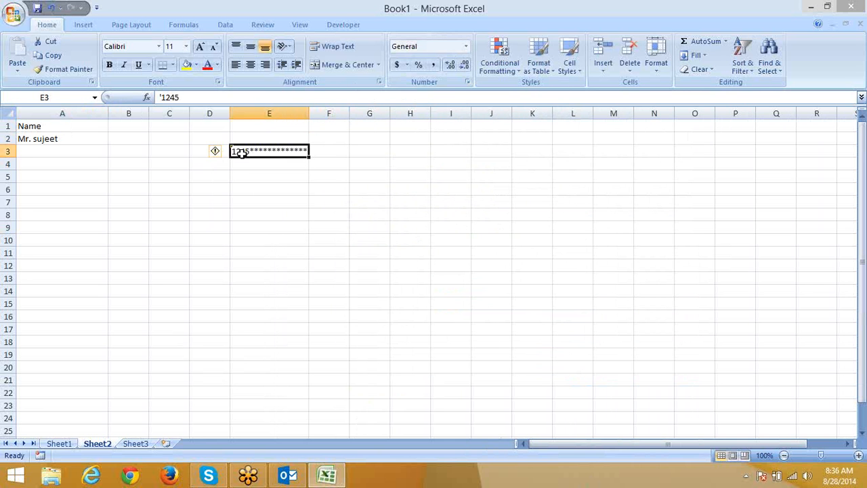
Step: Change E3's format code from @** to @*- so dashes fill after 1245
click(467, 82)
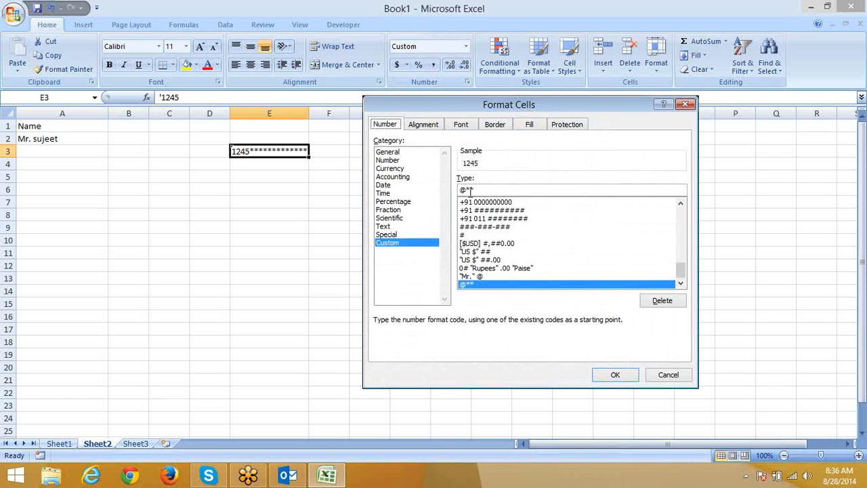
drag(472, 190, 438, 193)
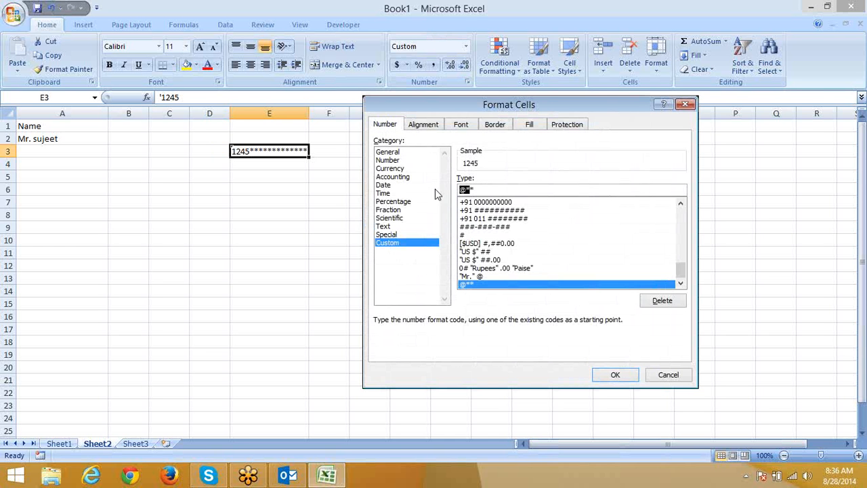
click(476, 189)
key(BackSpace)
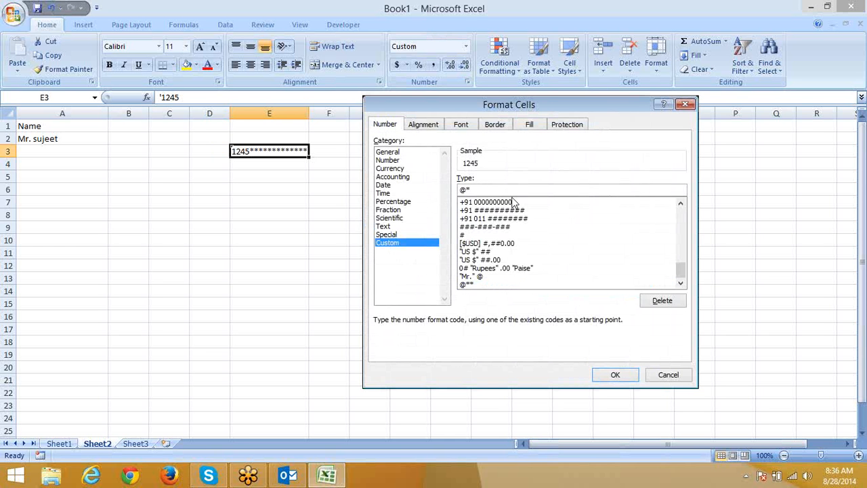
text(-)
click(616, 379)
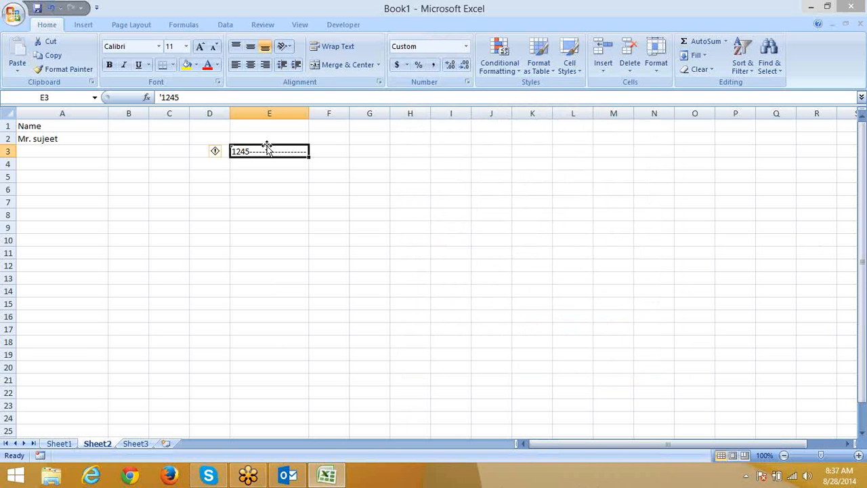
Step: Leave Sheet2 with its dash-padded 1245 and switch to the blank Sheet3
click(270, 191)
click(204, 267)
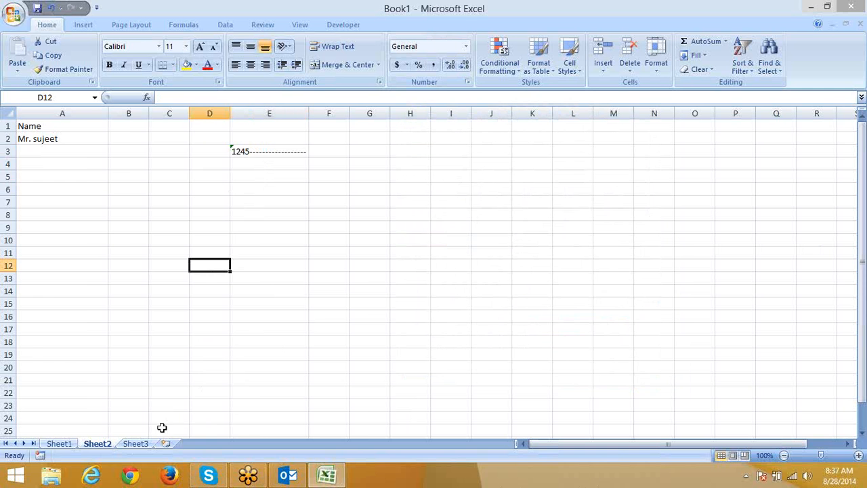
click(135, 444)
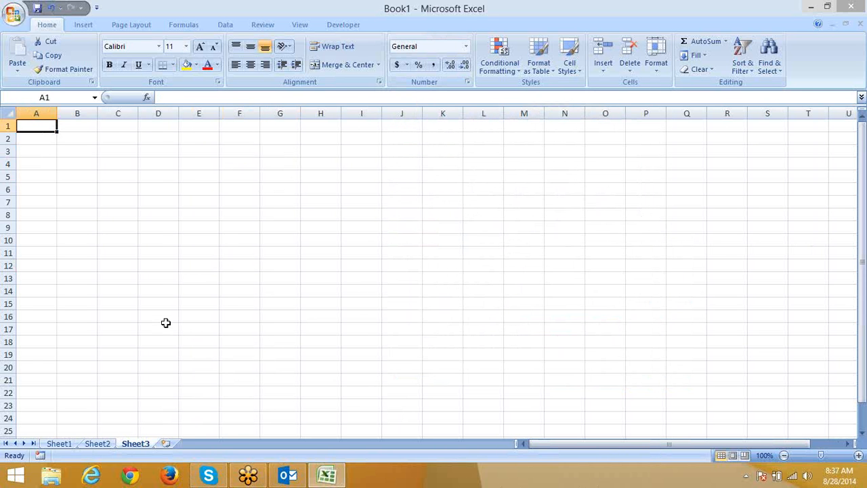
Step: Enter 12000 in cell A1 of Sheet3
text(12)
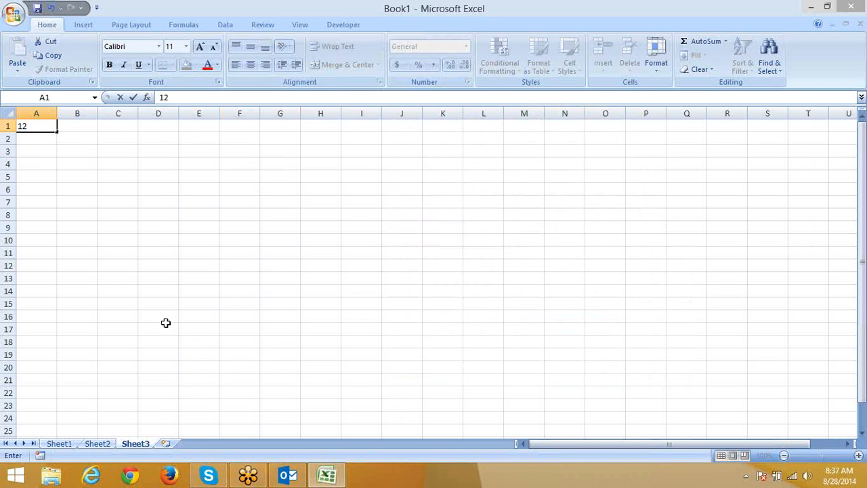
text(2334)
key(BackSpace)
key(BackSpace)
key(BackSpace)
key(BackSpace)
text(000)
key(ctrl+Return)
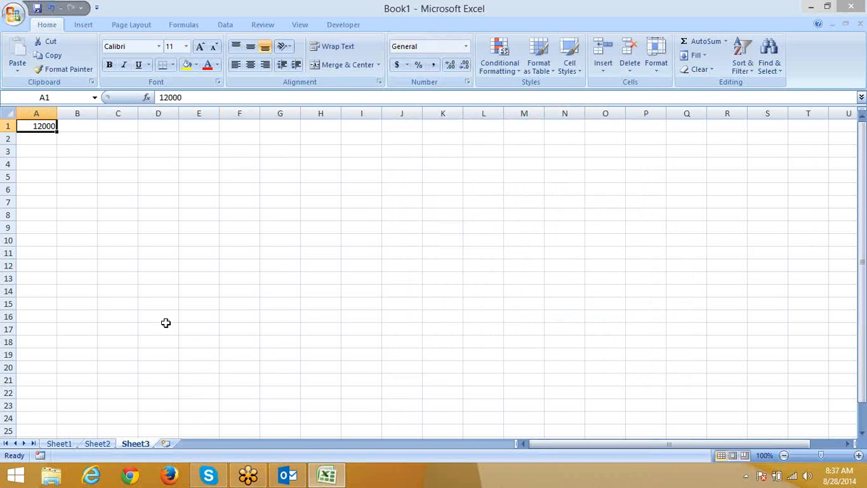
Step: Give A1 the custom format "#," so it displays 12 in thousands
click(467, 82)
click(395, 243)
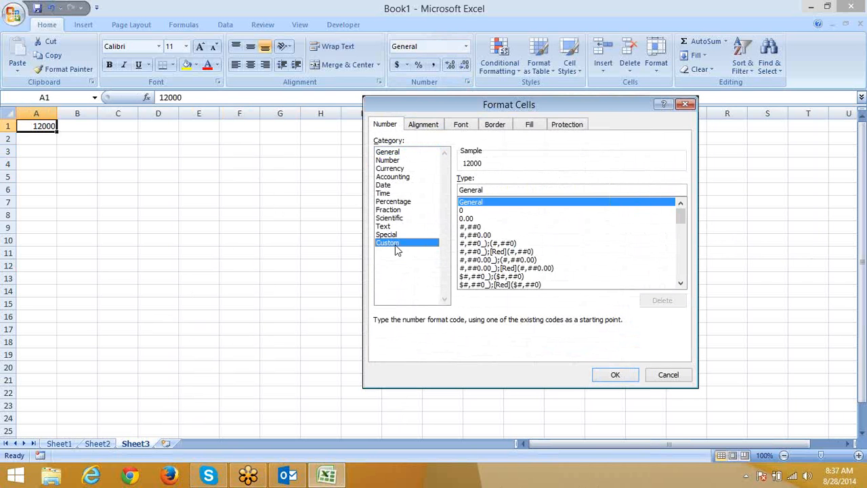
double_click(480, 190)
text(#,,)
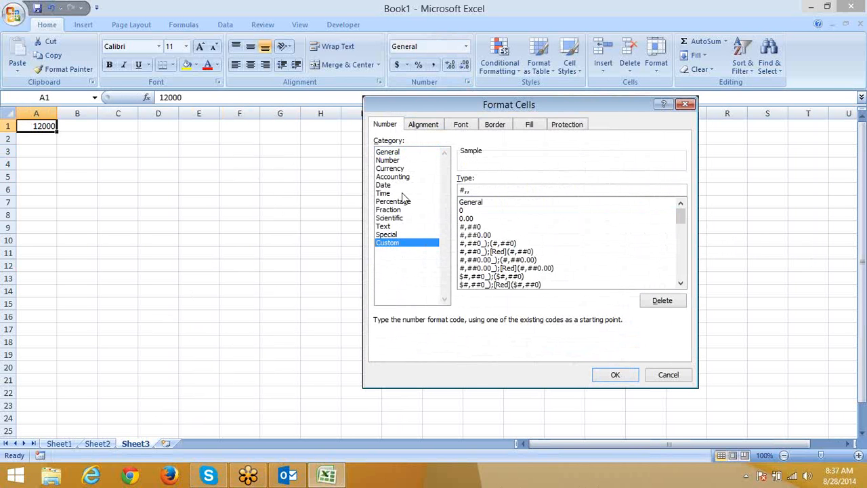
key(BackSpace)
click(615, 376)
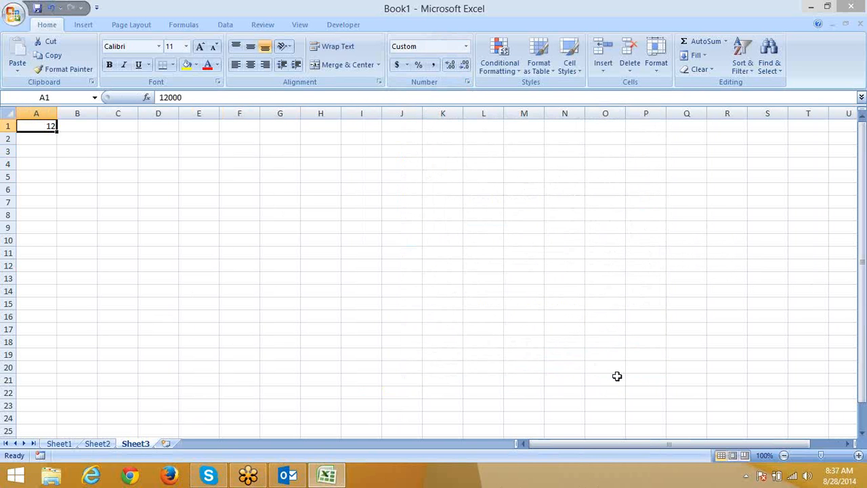
Step: Replace A1's value with 50000
text(5)
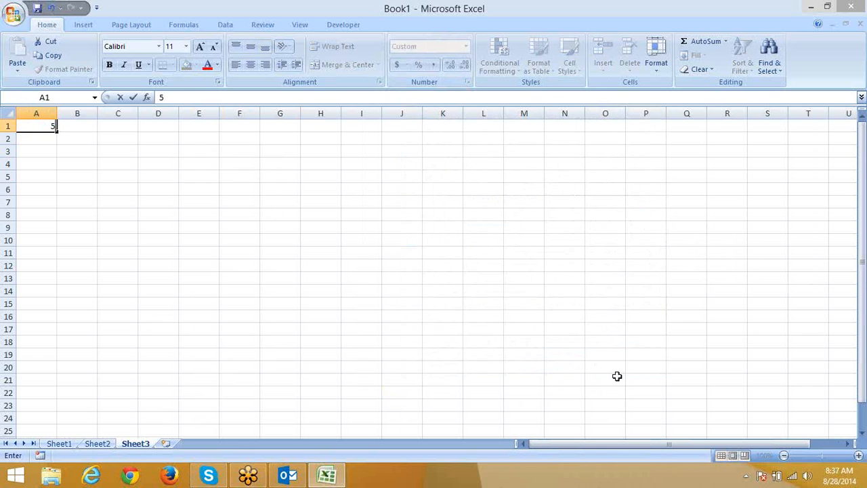
text(0000)
key(Return)
key(Up)
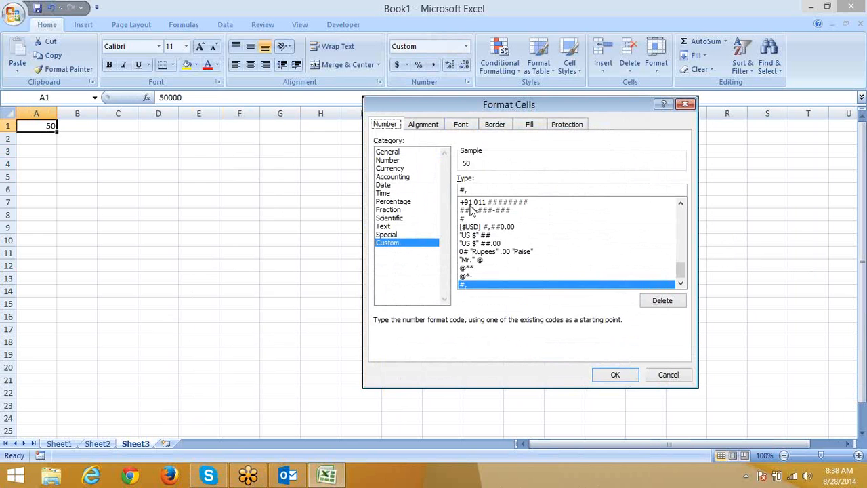
Step: Change A1's custom format to "0.00,," so it displays 0.05 in millions
drag(482, 190, 450, 190)
text(0.00)
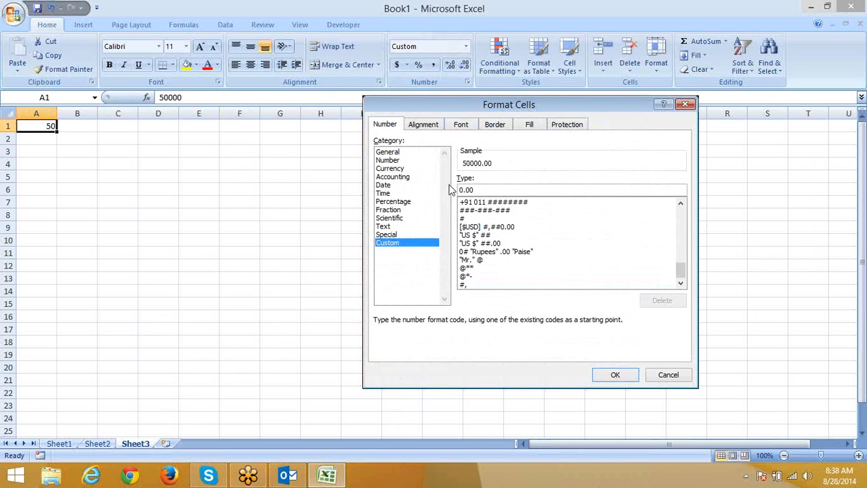
text(,,)
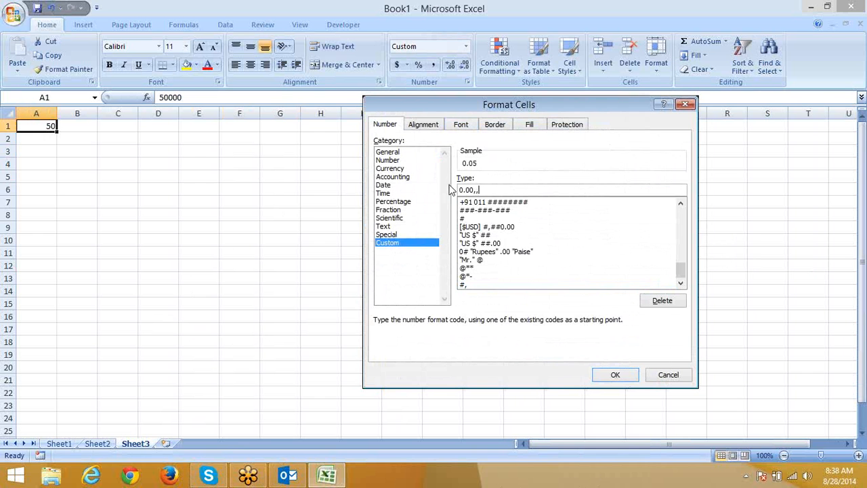
key(Return)
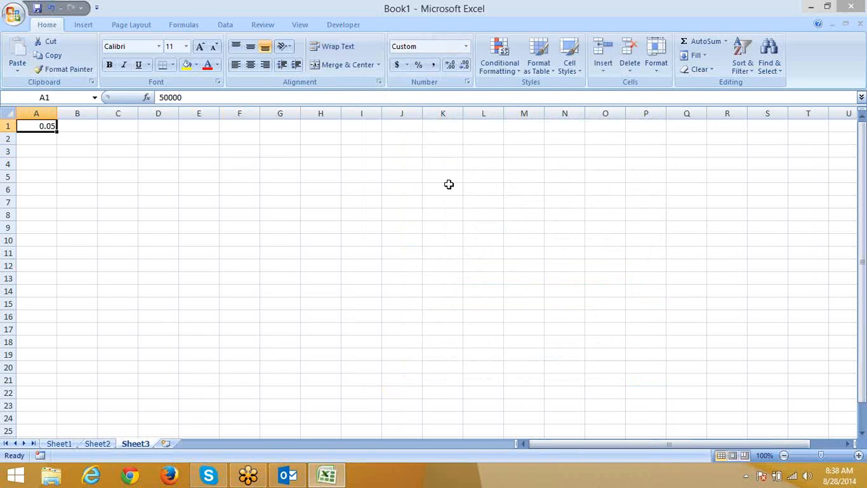
key(Return)
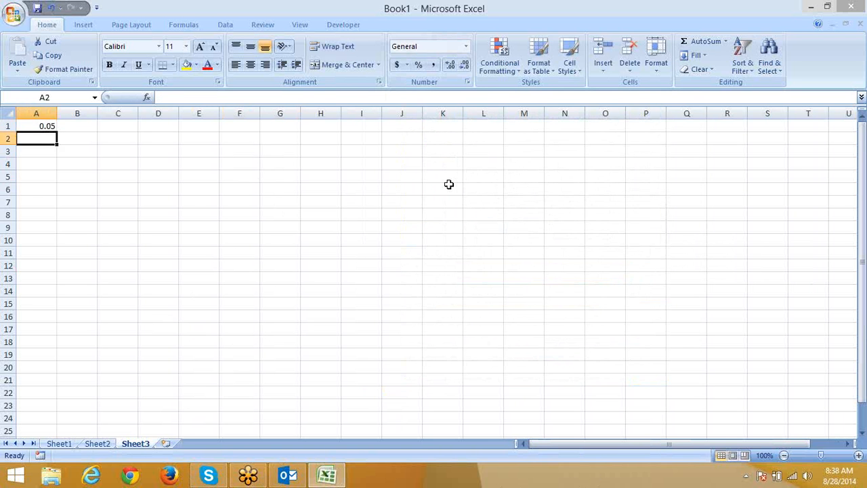
Step: Enter 201000000 in A1, then correct it to 20100000 in the formula bar
key(Up)
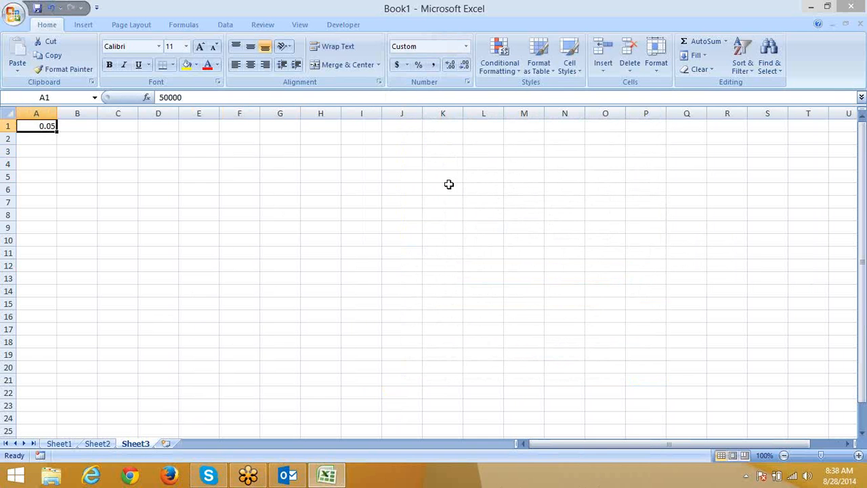
text(2)
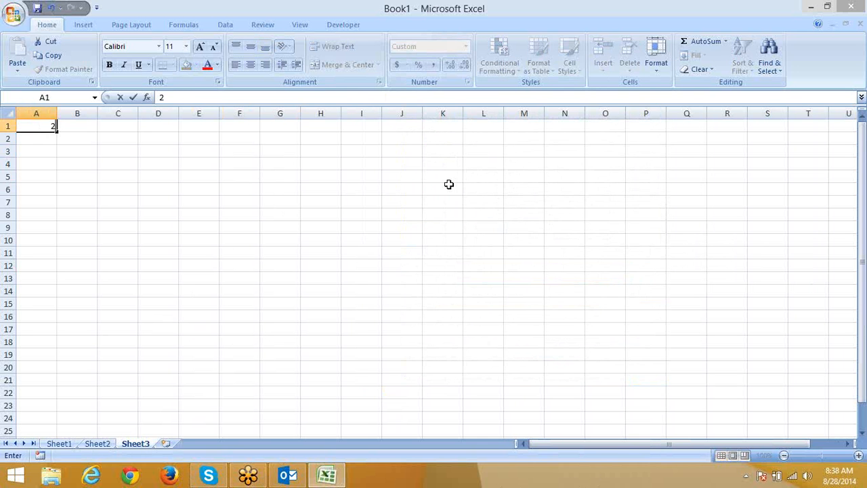
text(01000000)
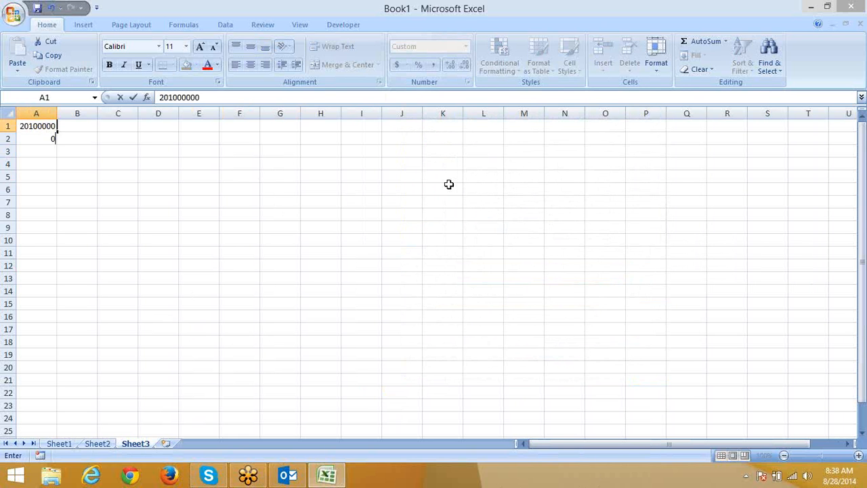
key(Return)
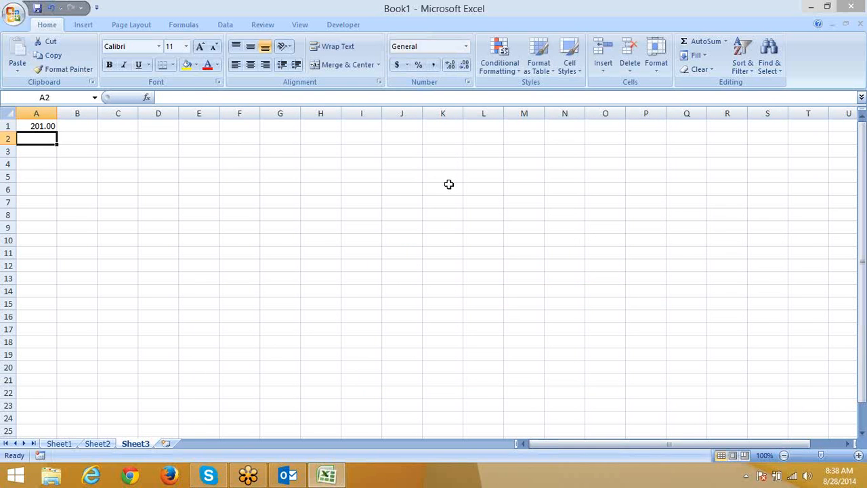
click(30, 126)
click(218, 98)
key(BackSpace)
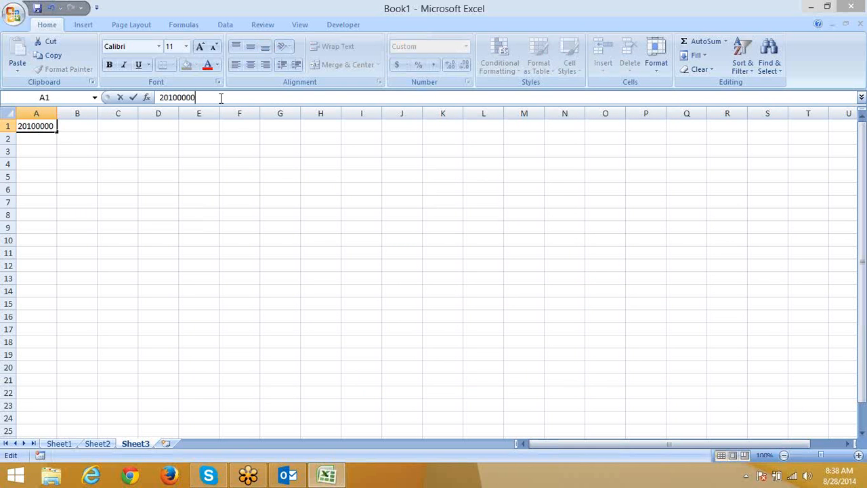
key(Return)
key(Up)
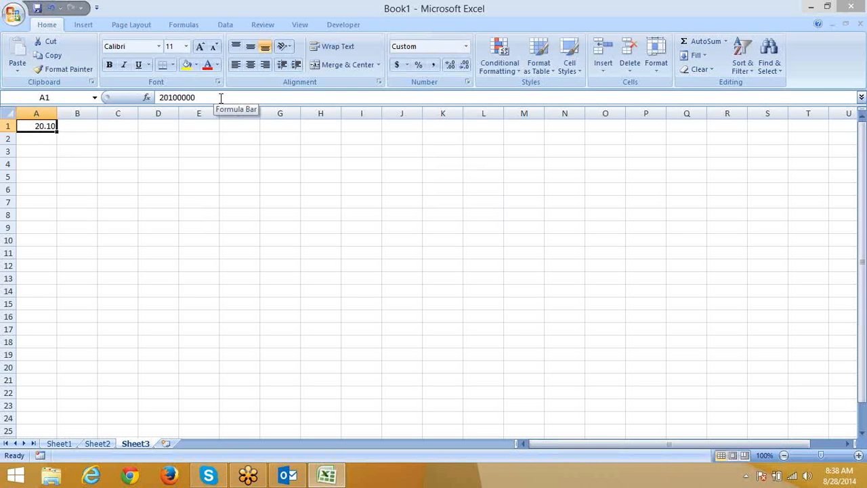
Step: Review A1's "0.00,," format code, highlighting its two trailing commas, then close Format Cells
click(467, 82)
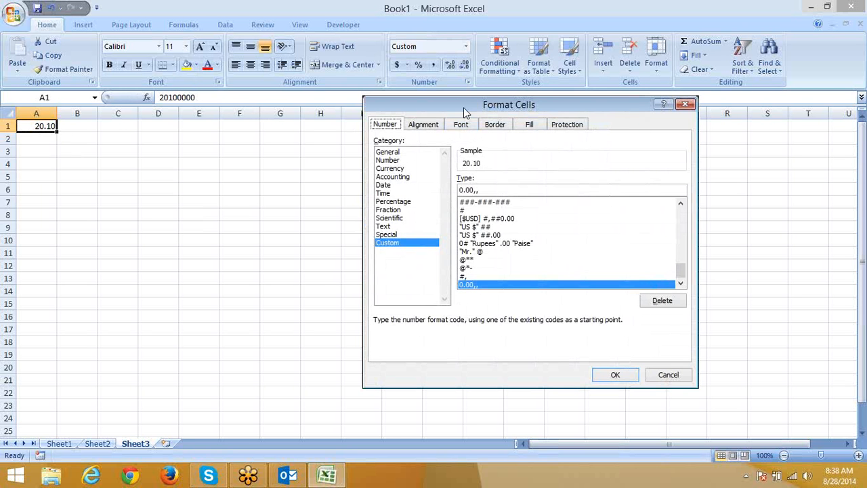
drag(463, 107, 415, 87)
click(411, 170)
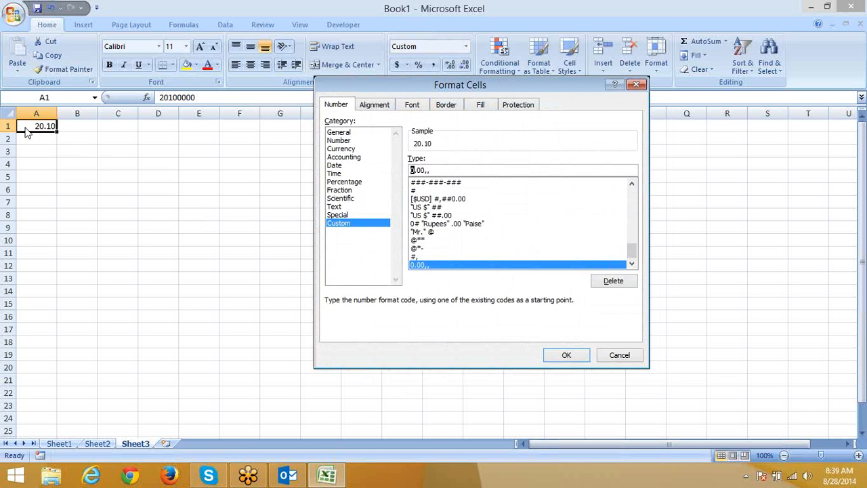
double_click(414, 170)
click(419, 172)
drag(424, 171, 432, 172)
click(635, 359)
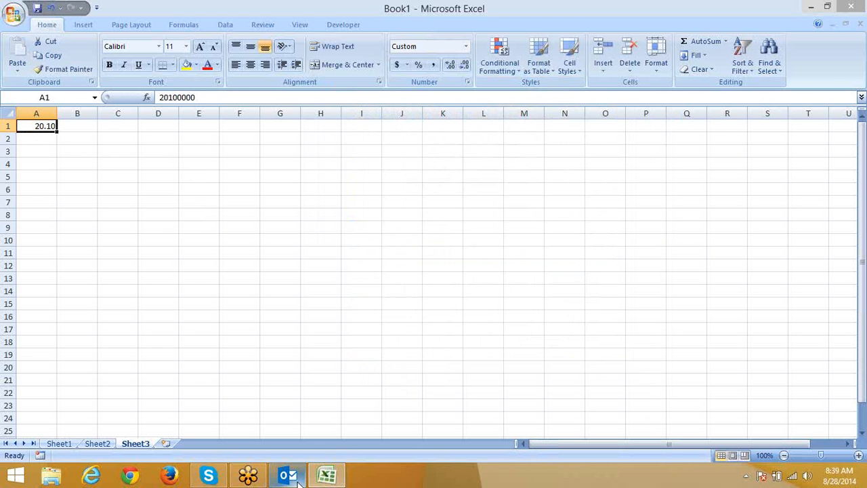
Step: Switch to Outlook and browse through the Sent Items messages
click(295, 478)
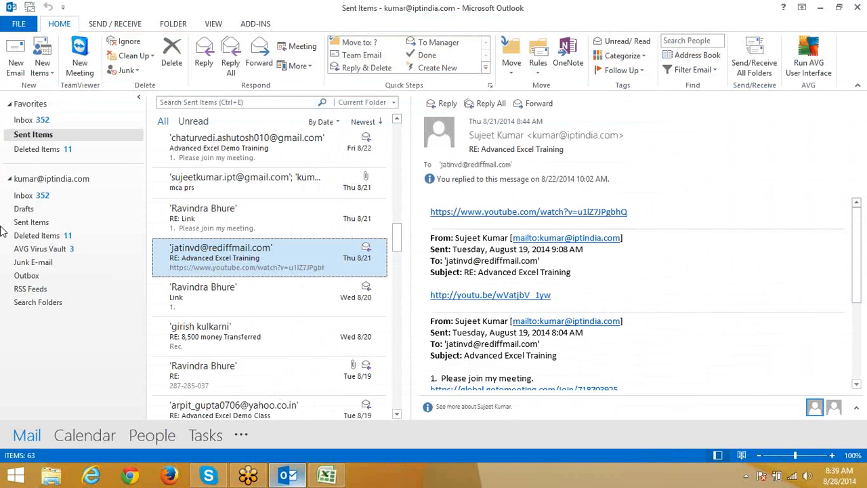
click(263, 144)
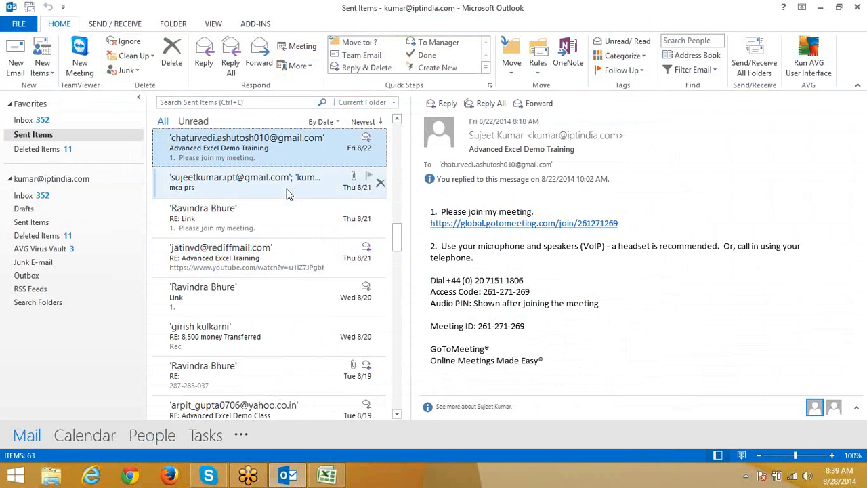
scroll(286, 194, up, 6)
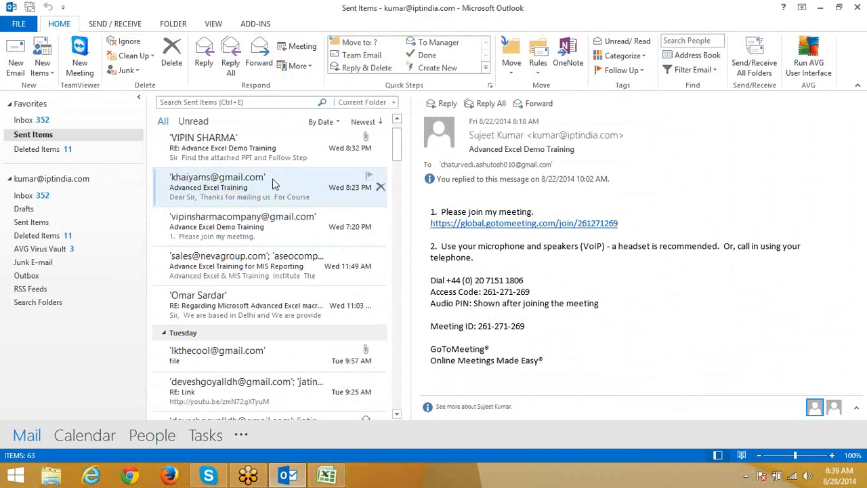
scroll(275, 184, up, 1)
click(268, 176)
click(258, 201)
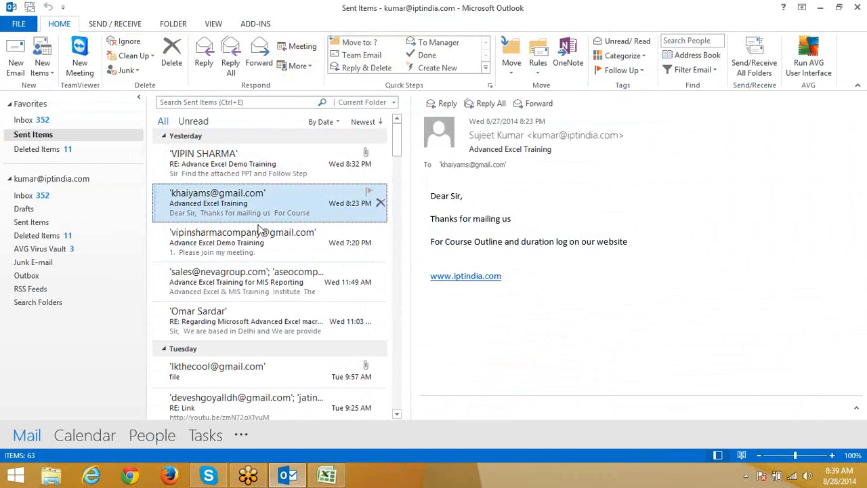
click(261, 240)
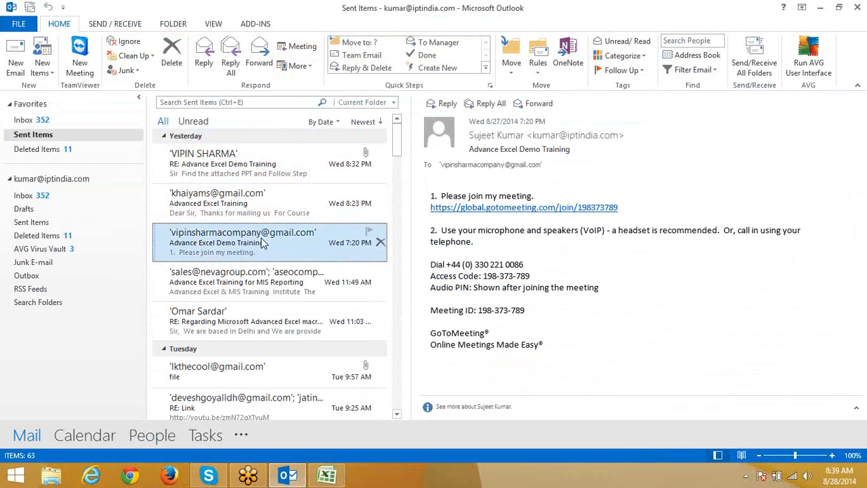
click(209, 273)
click(215, 313)
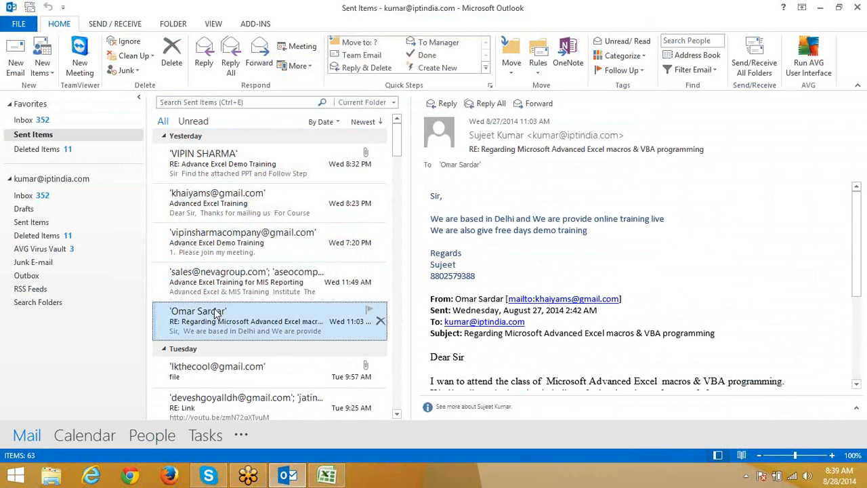
Step: Open the 'Link' message to bring up the custom number format help page in Firefox
scroll(214, 320, down, 1)
click(215, 328)
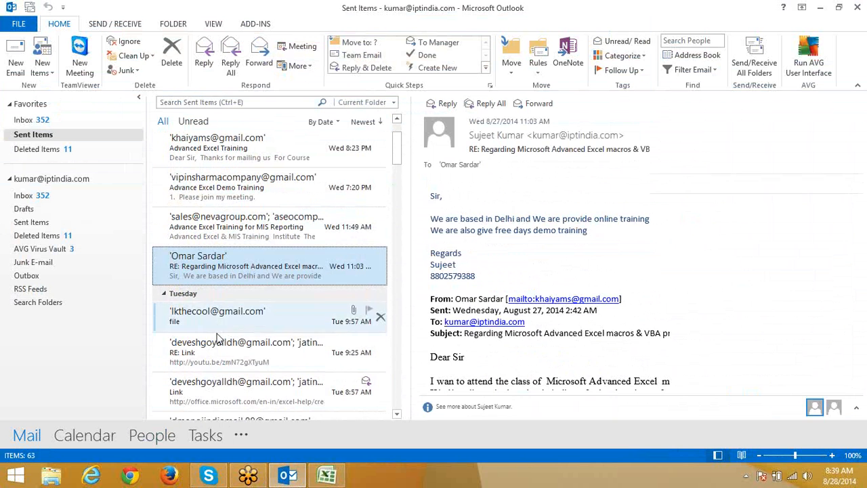
click(221, 350)
click(229, 391)
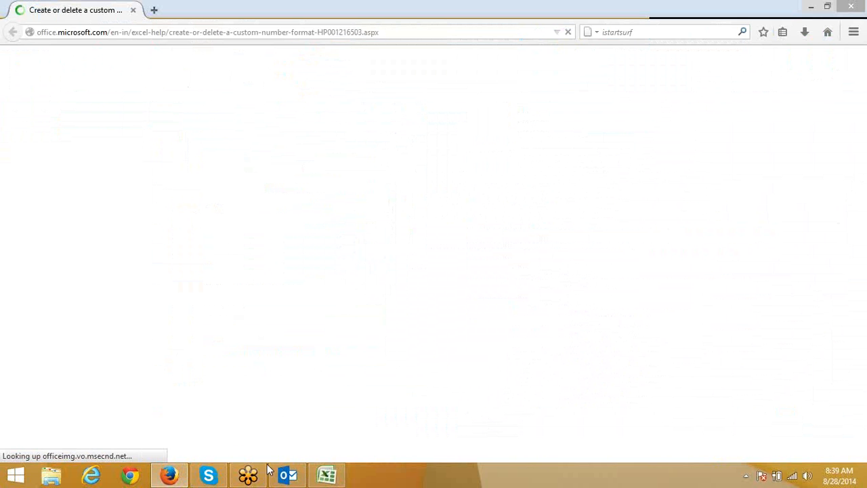
mouse_move(298, 472)
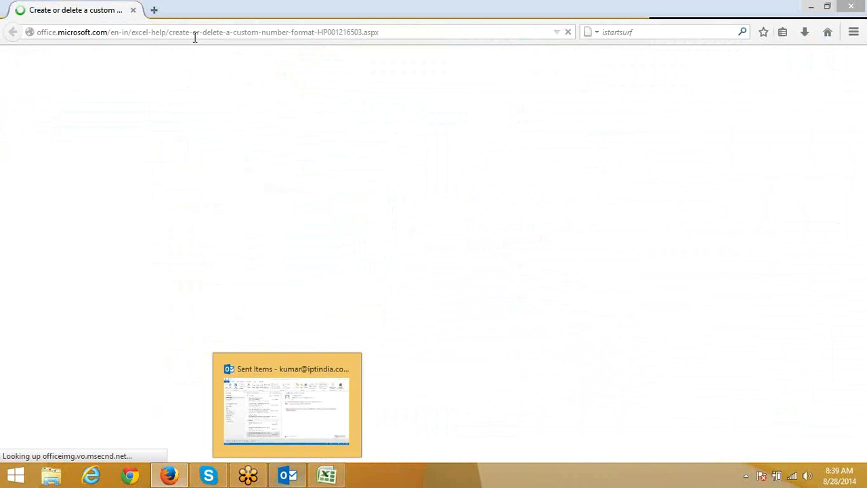
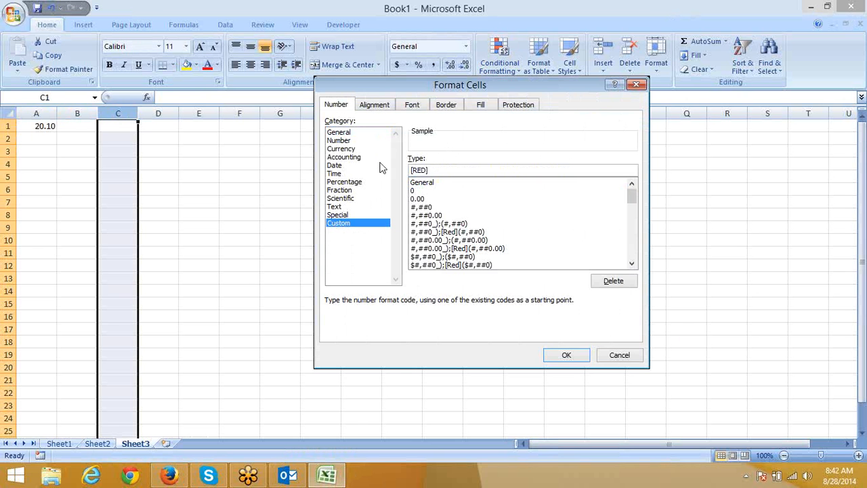
Step: Correct column C's custom format to [RED][<100];[blue][>100] after the invalid-format warning, and apply it
text([)
text(<)
text(100)
text(])
text(!)
text([)
text(b)
text(l)
text(ue)
text(])
text([)
text(>)
text(100)
text(])
click(576, 357)
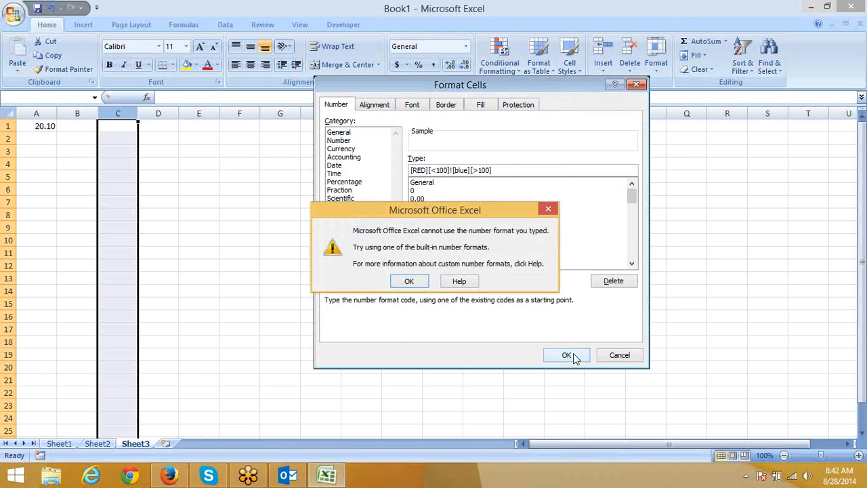
click(409, 283)
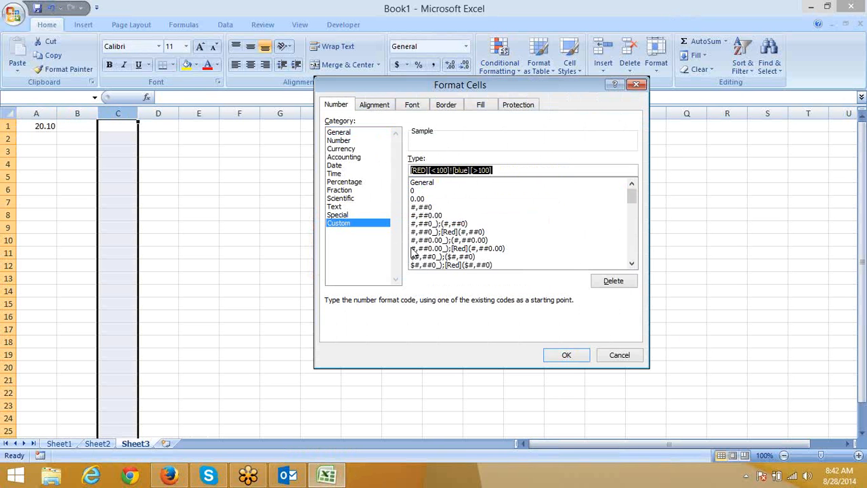
click(430, 170)
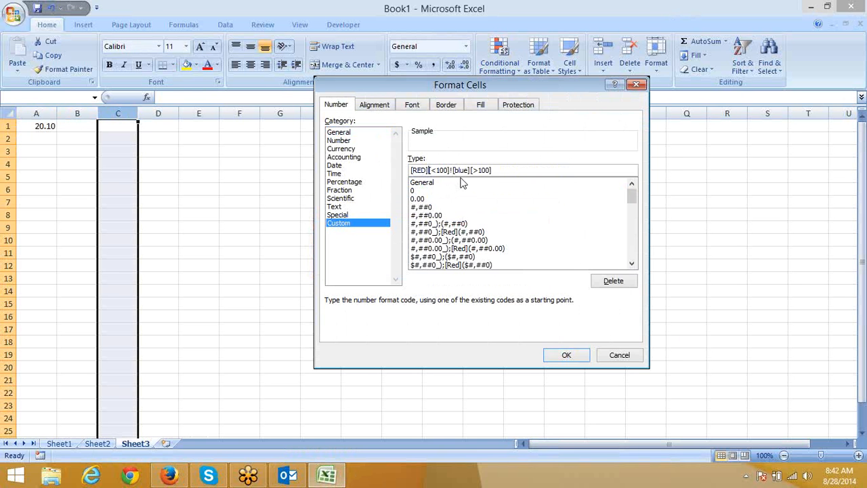
click(451, 171)
text(;)
click(573, 356)
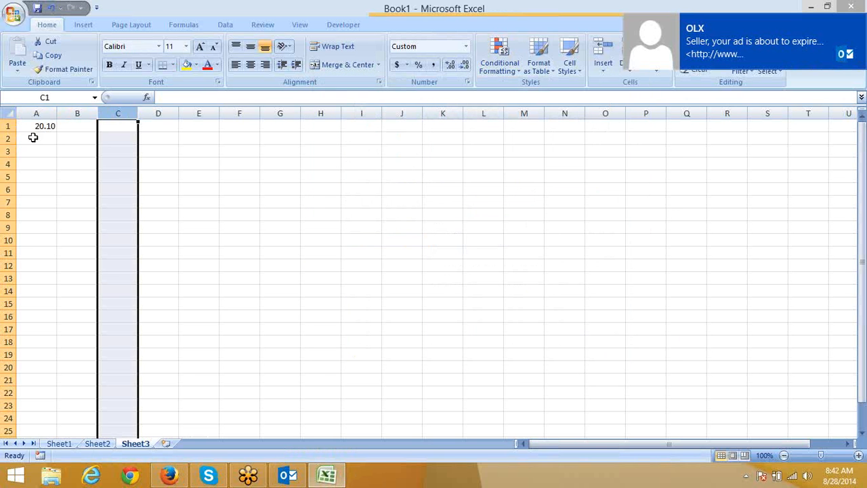
Step: Enter test values 123, then 100, in C1 and widen column C to show it
click(112, 127)
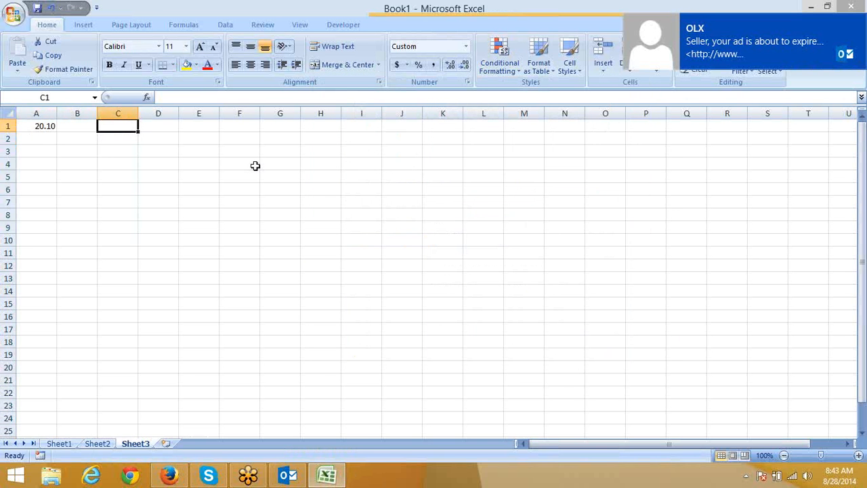
text(123)
key(Return)
key(Up)
text(100)
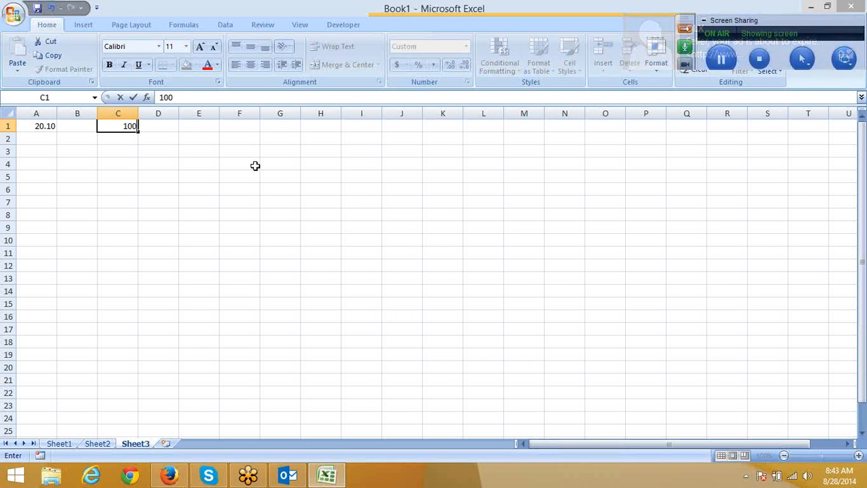
key(Return)
key(Up)
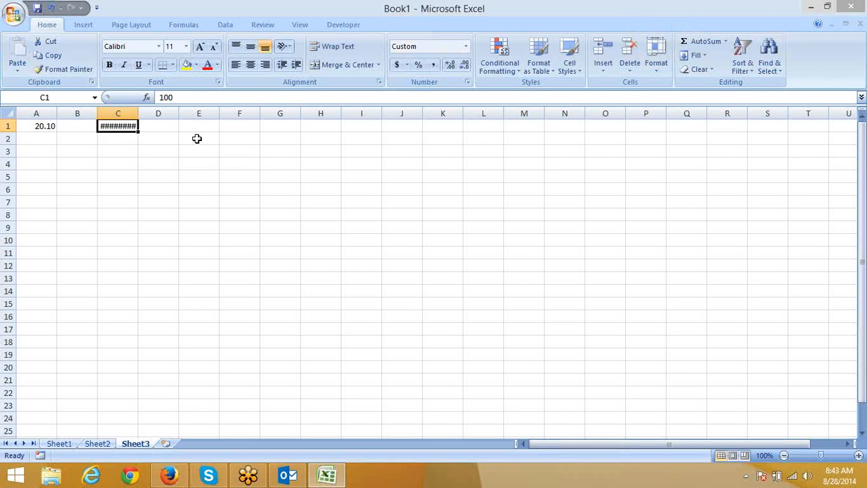
drag(138, 111, 174, 108)
Step: Change column C's red condition from [<100] to [<=100] in the custom format
right_click(150, 128)
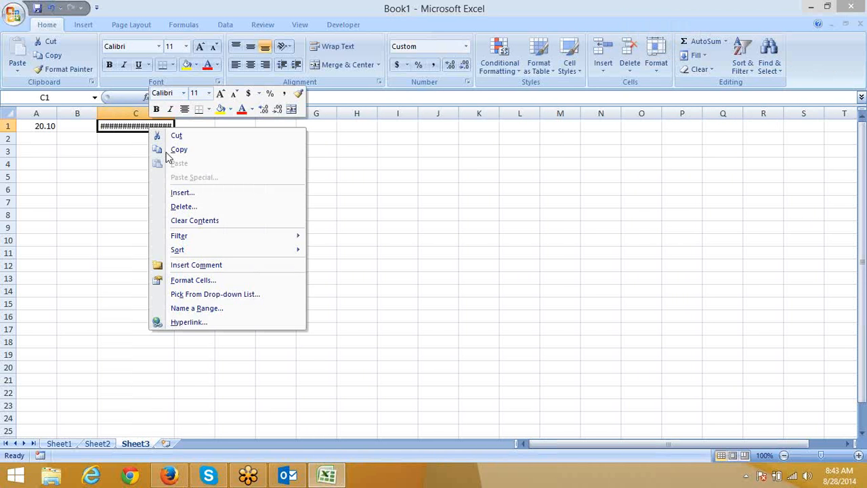
click(192, 280)
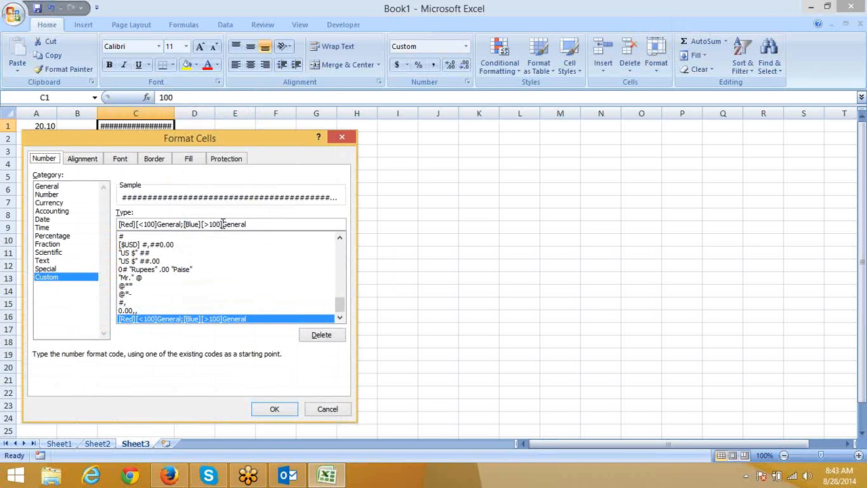
click(147, 225)
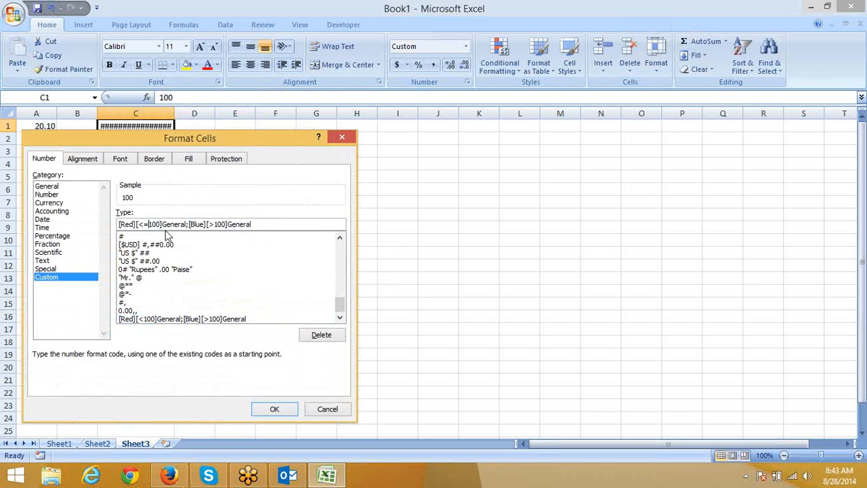
key(Return)
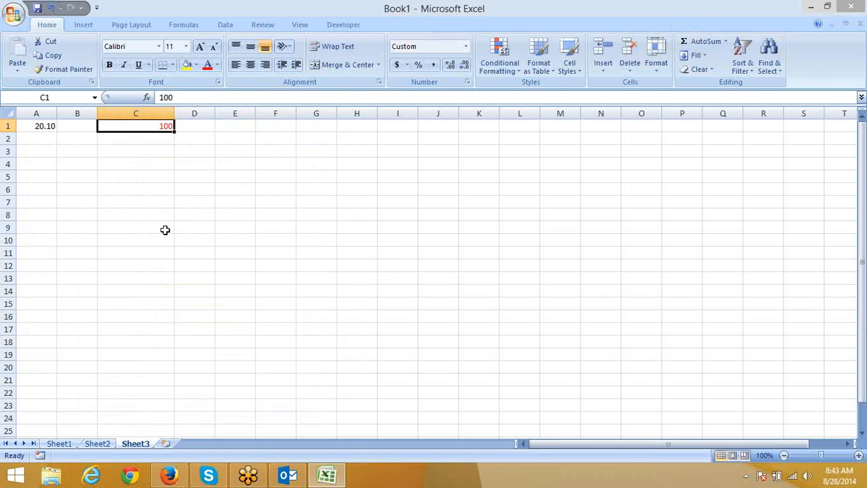
click(169, 475)
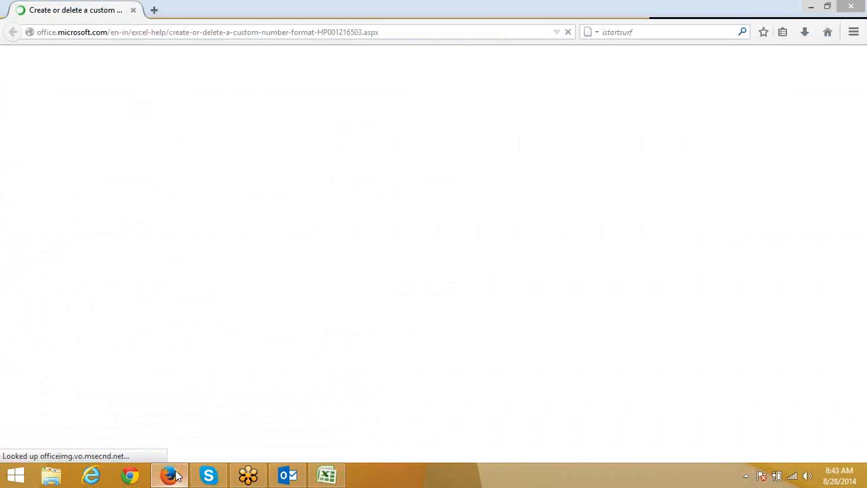
click(363, 33)
key(Return)
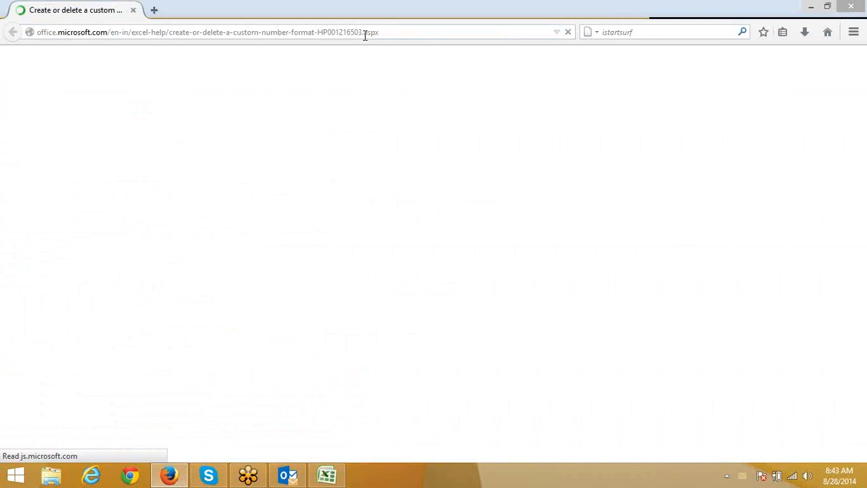
click(327, 477)
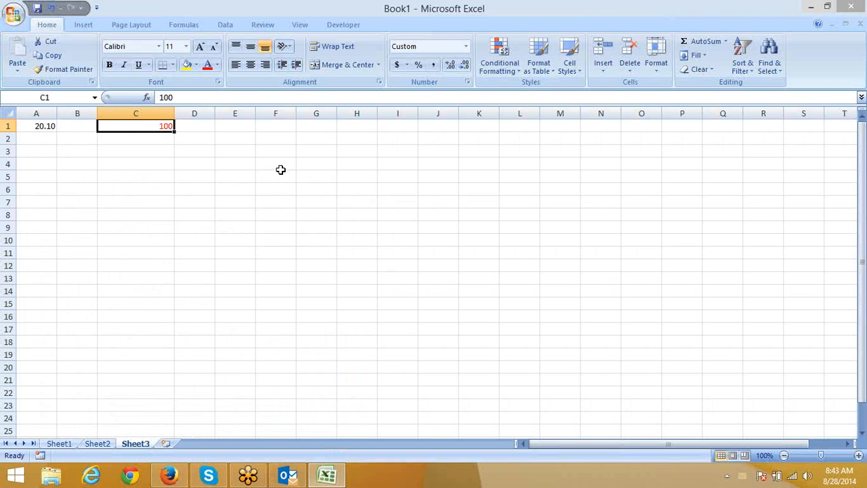
Step: Narrow column C to 55 pixels and select C1, still showing red 100
click(164, 153)
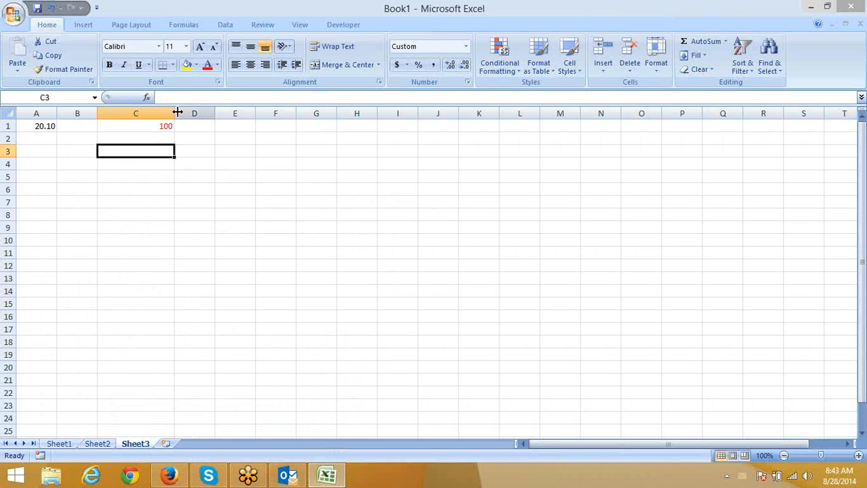
drag(177, 112, 131, 113)
click(112, 127)
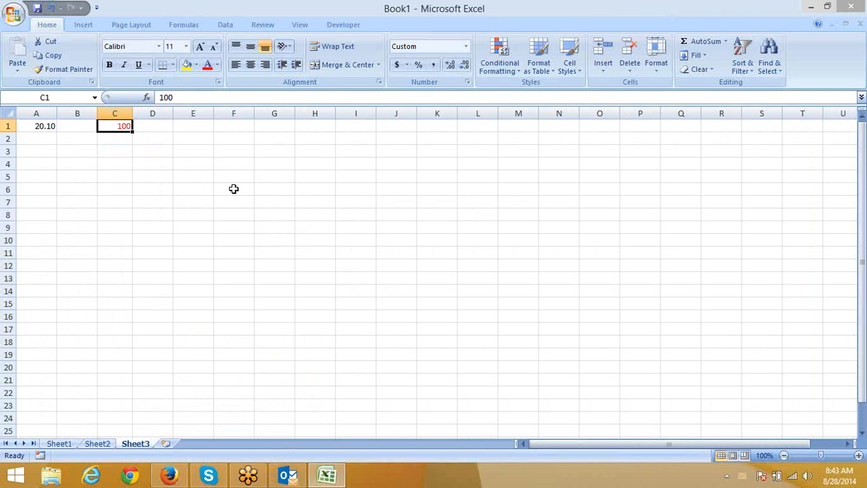
Step: Load google.com in a new Firefox tab, then return to Excel at G2
click(177, 476)
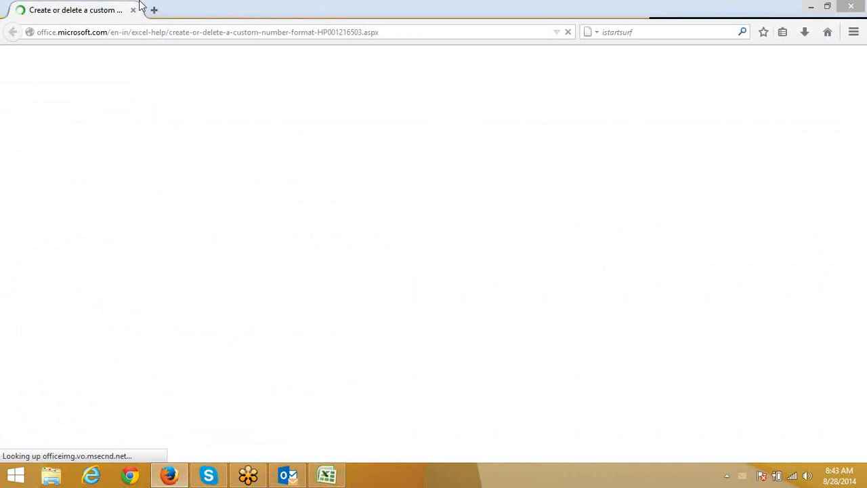
click(154, 10)
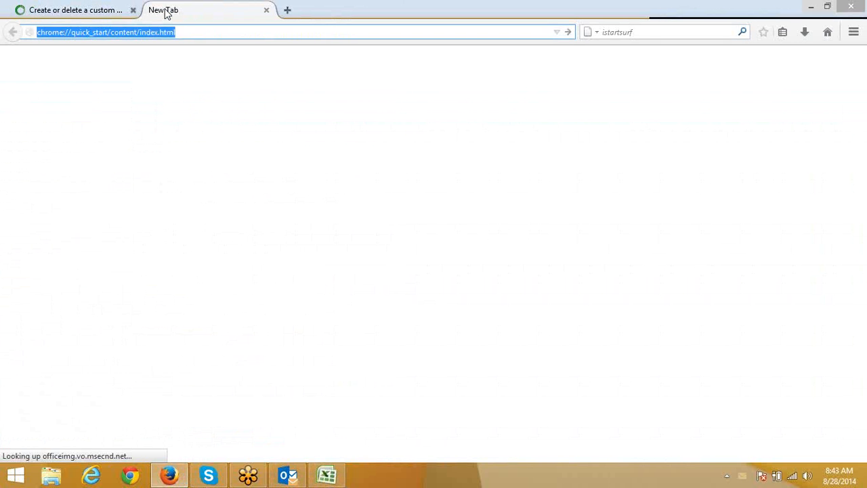
text(g)
key(Return)
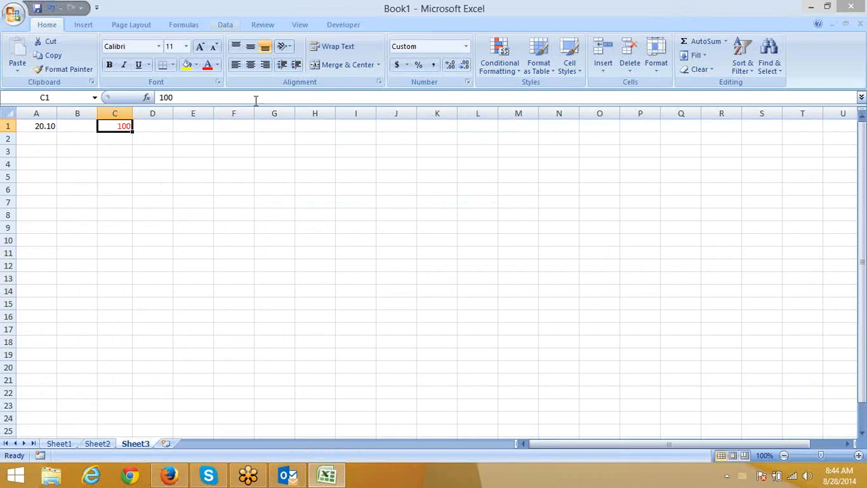
key(alt+Tab)
click(260, 138)
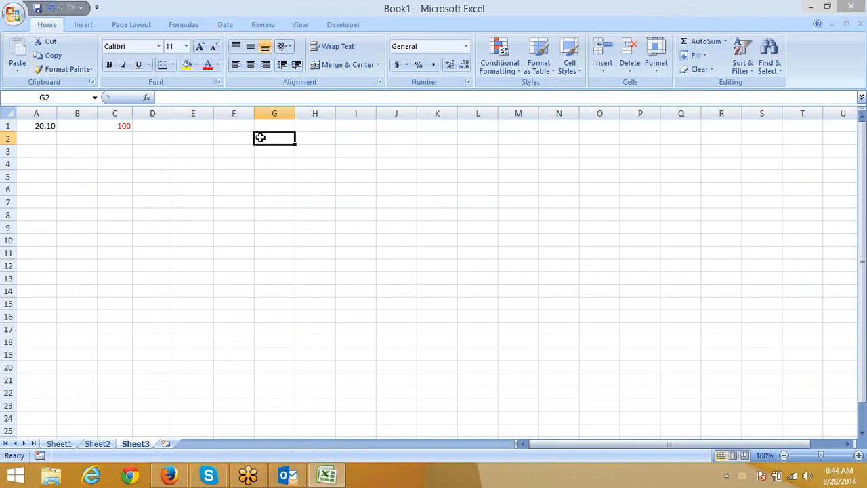
Step: Enter a backtick in G2 set in the Rupuee font, then bring Firefox forward
text(`)
key(Return)
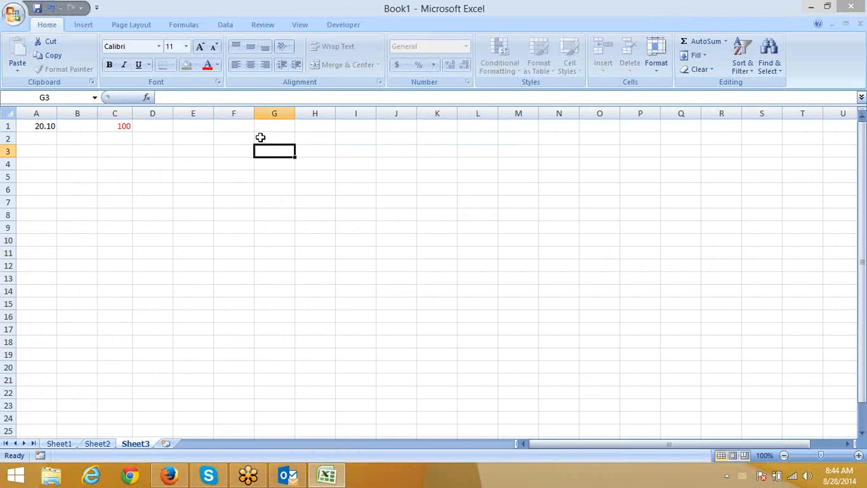
click(260, 137)
click(156, 45)
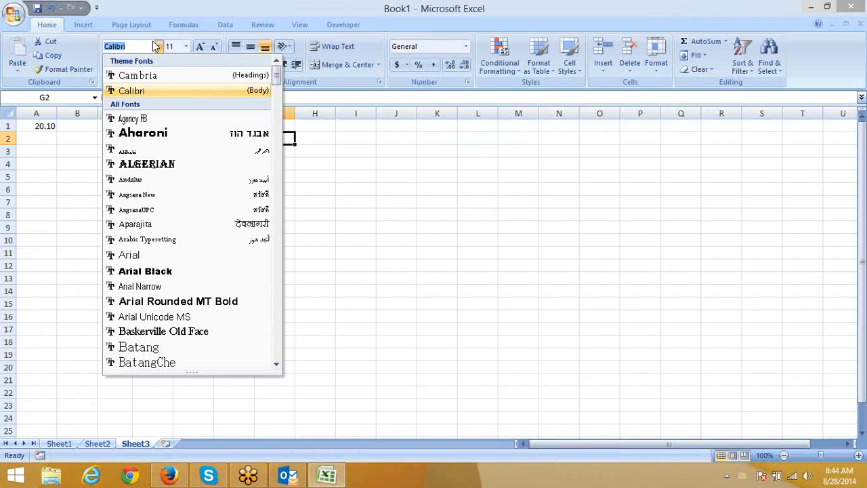
text(Ru)
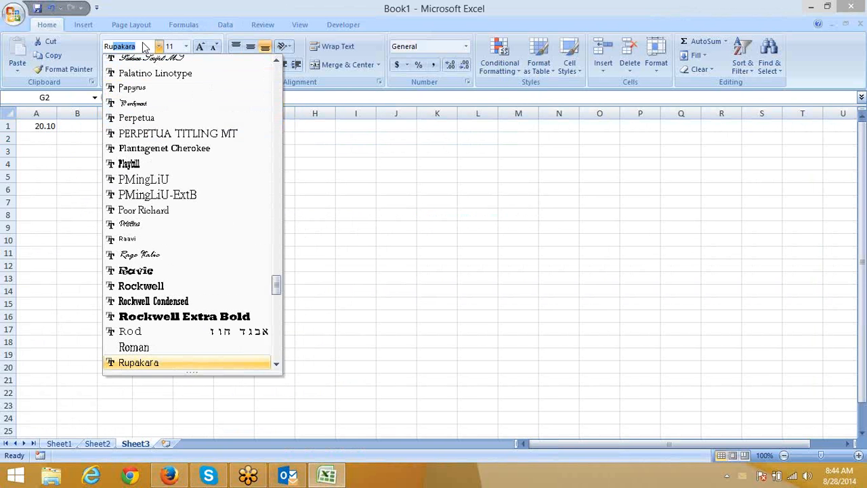
text(pu)
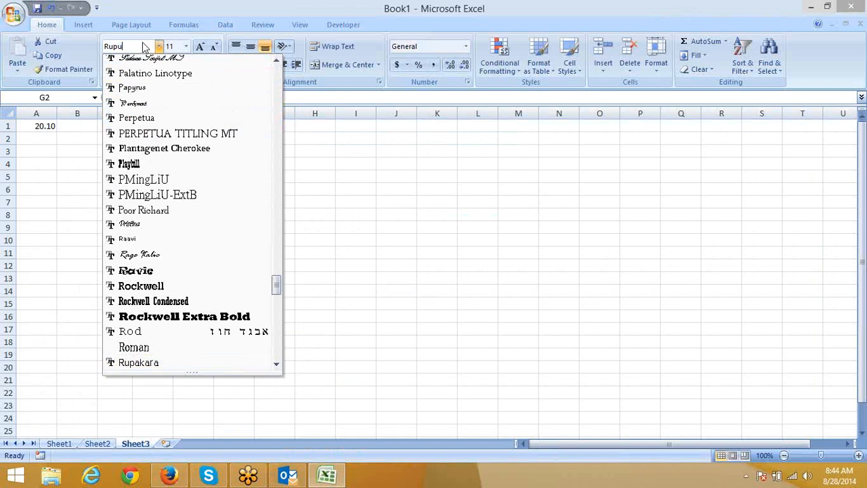
text(ee)
key(Return)
text(`)
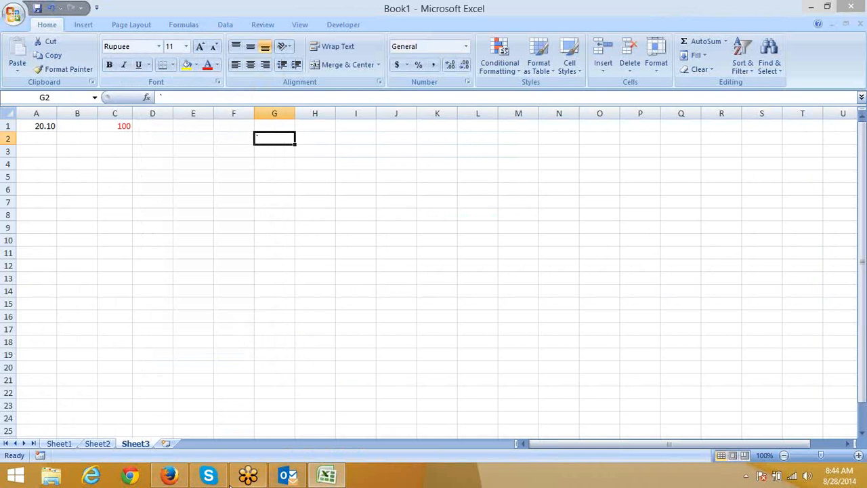
click(168, 474)
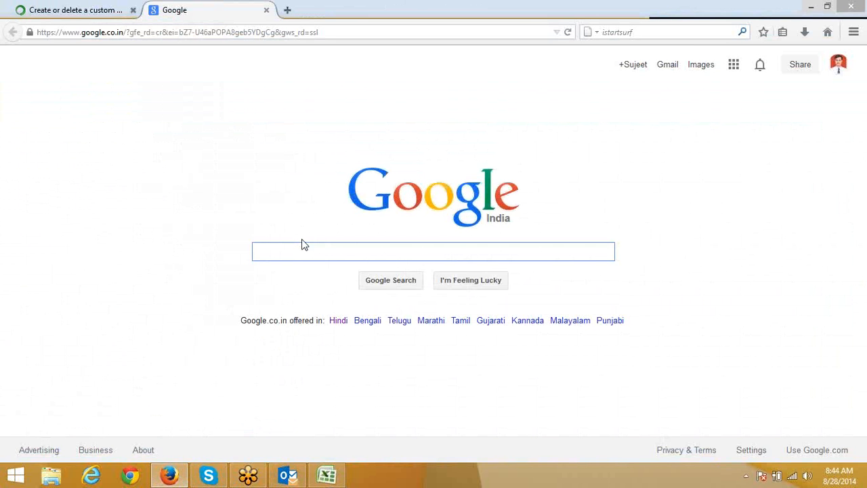
Step: Search Google for 'rupee font' and open the first result in a new tab
text(rup)
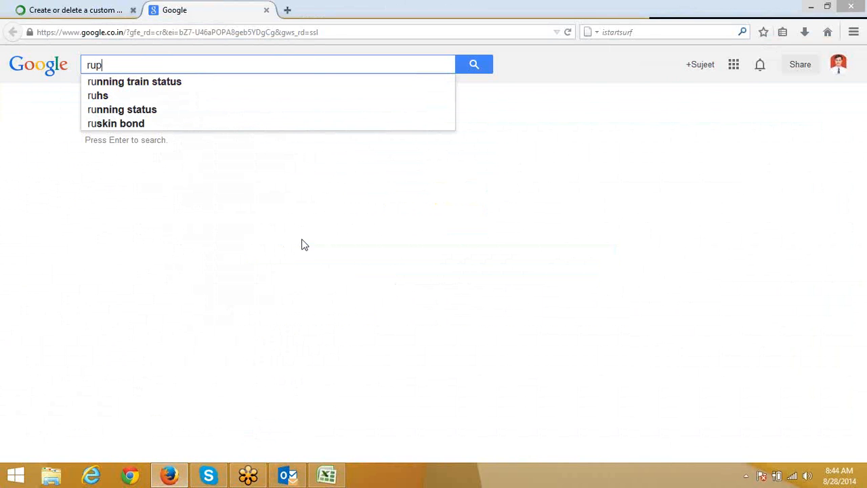
text(ee)
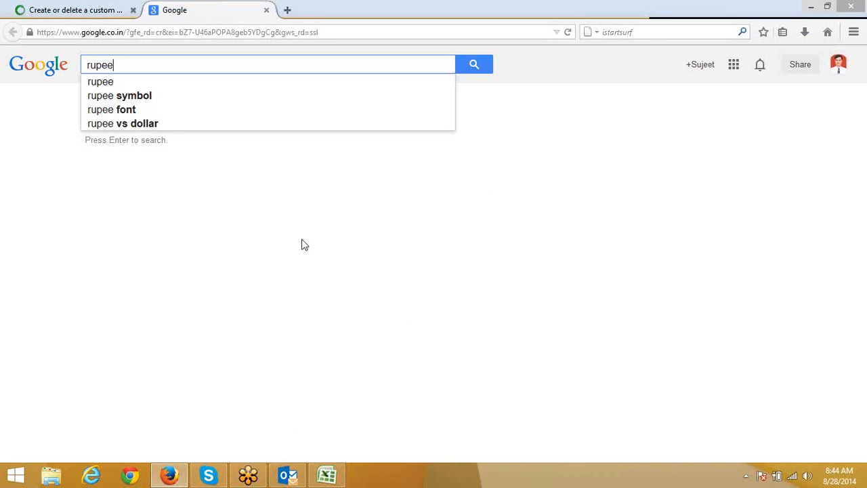
text( fo)
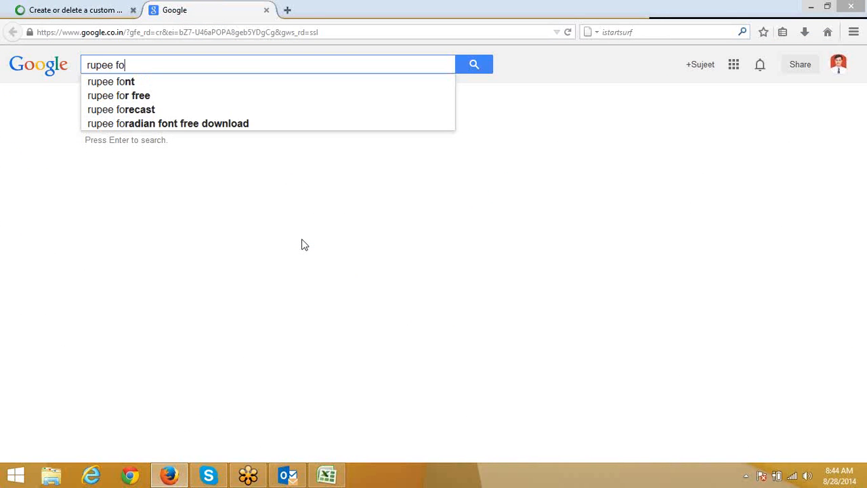
text(nt)
key(Return)
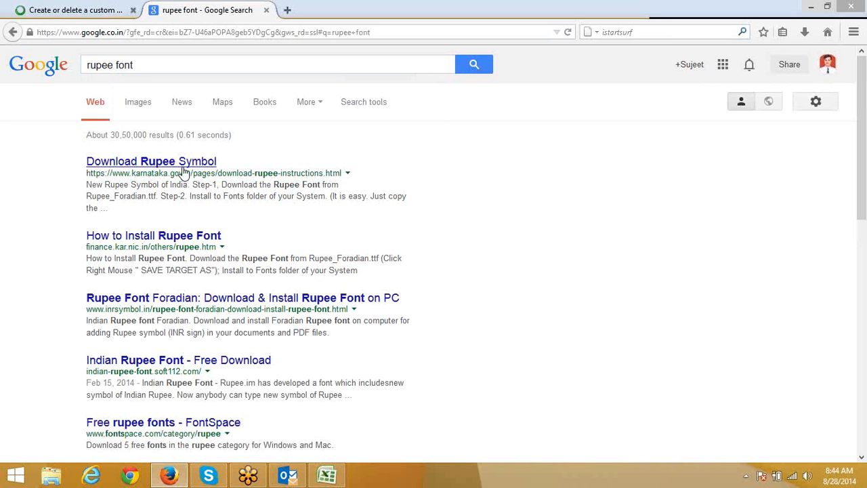
right_click(183, 169)
click(210, 175)
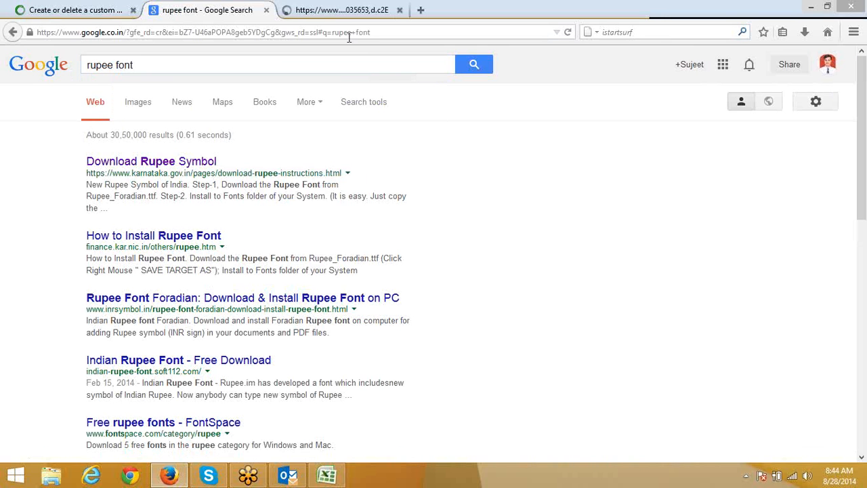
drag(215, 68, 4, 47)
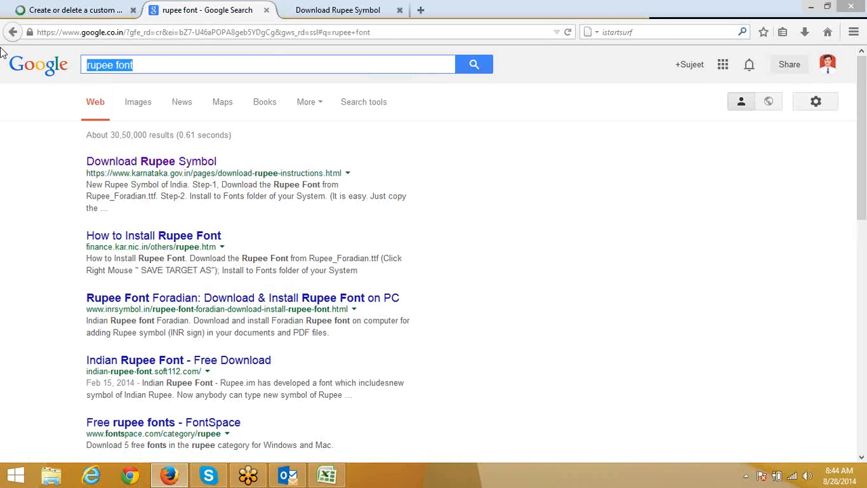
Step: Download Rupee_Foradian.ttf from the rupee symbol page and close both tabs
click(344, 9)
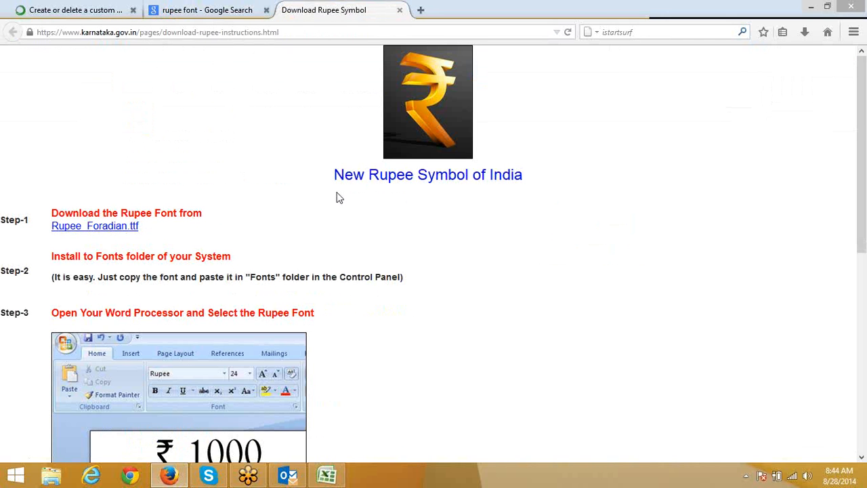
click(70, 226)
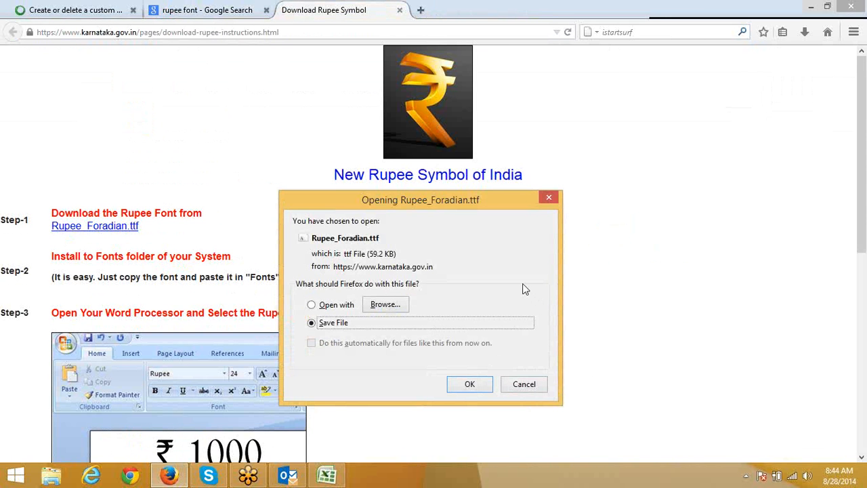
click(477, 389)
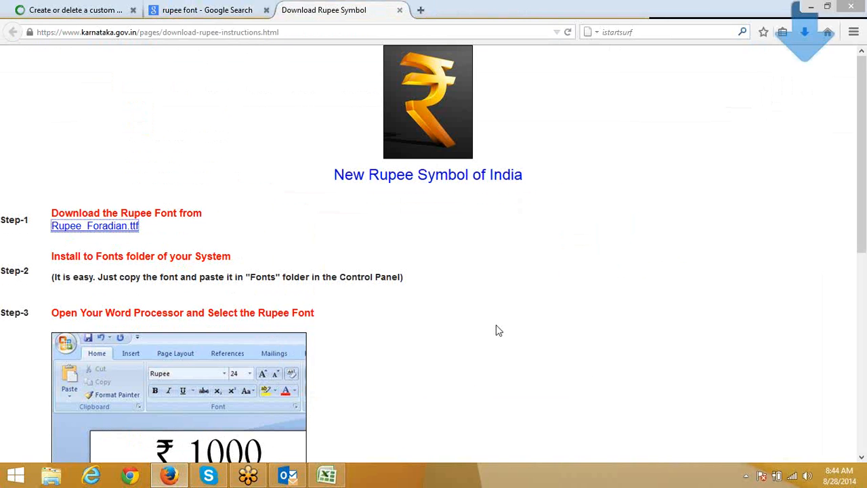
click(400, 10)
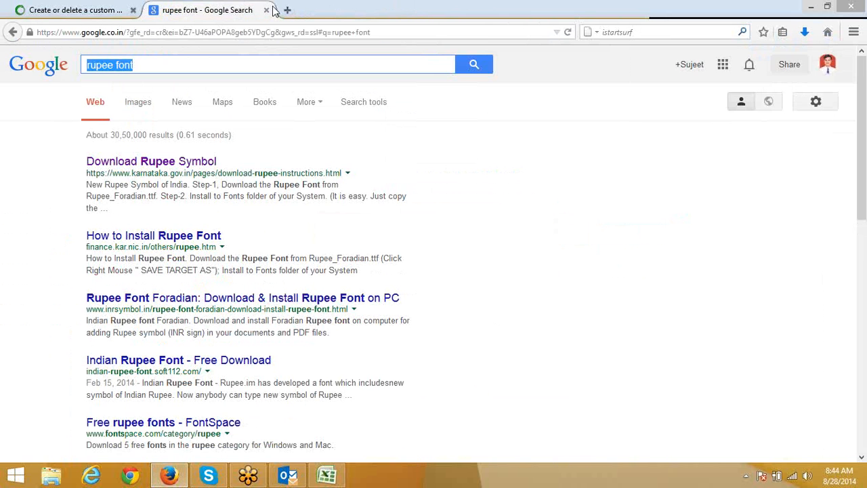
click(267, 10)
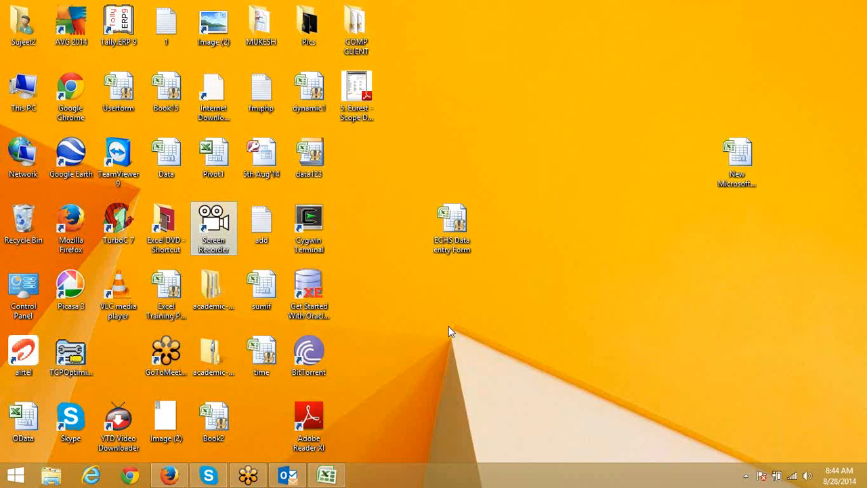
Step: Preview the downloaded Rupee_Foradian font in Downloads and copy the file
click(62, 476)
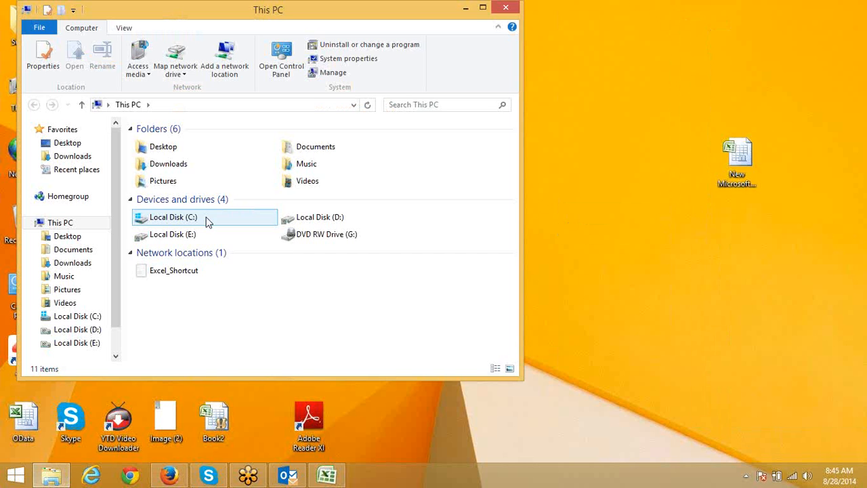
double_click(179, 164)
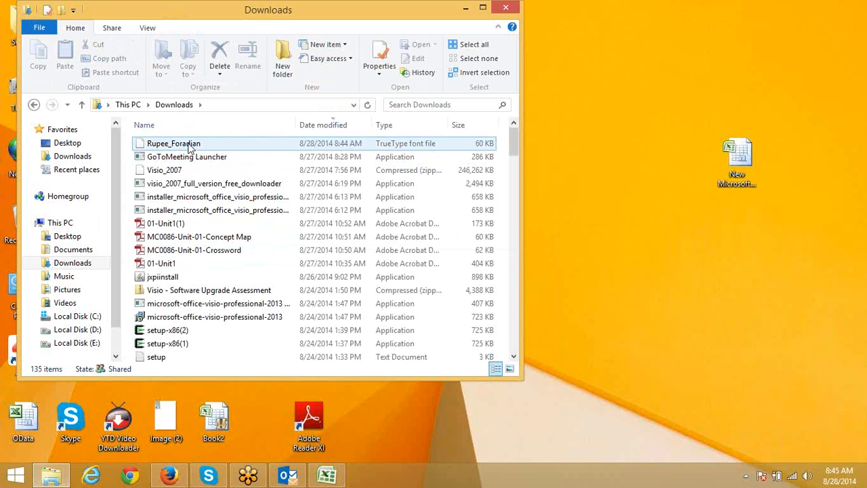
click(190, 146)
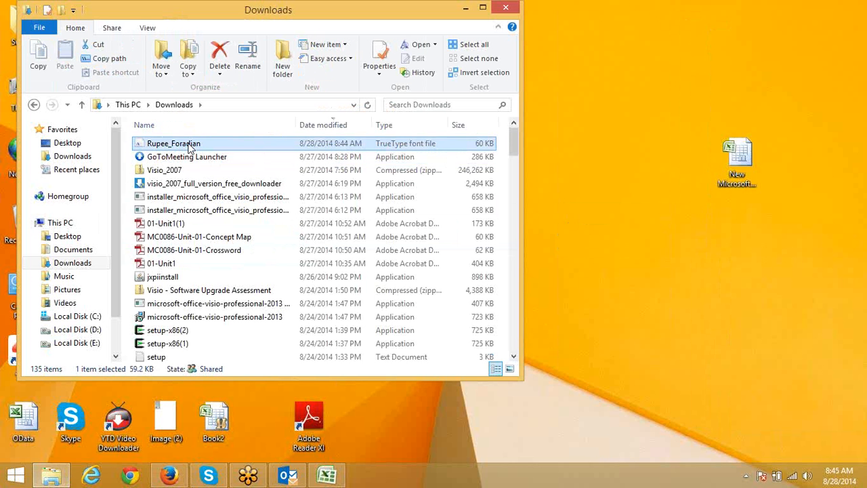
double_click(190, 146)
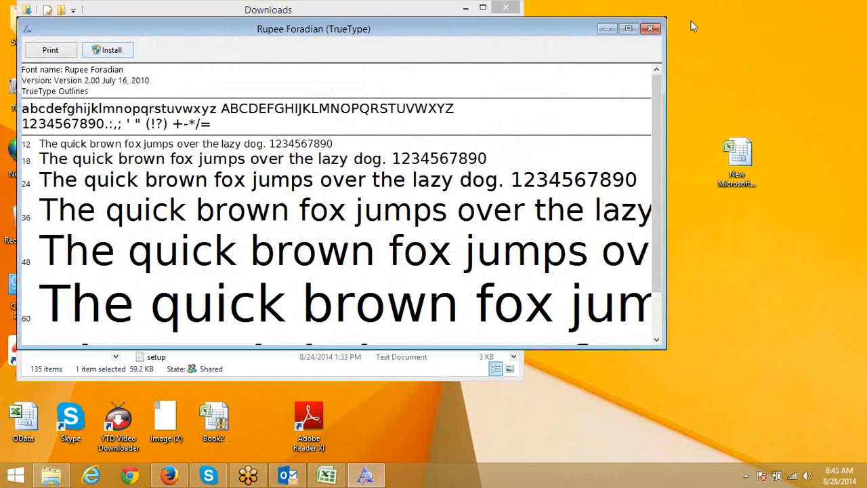
click(650, 29)
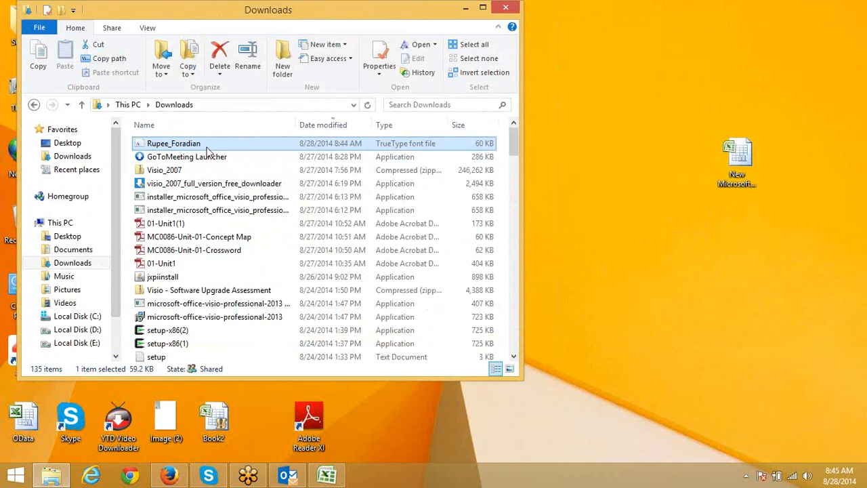
click(207, 148)
key(Escape)
key(ctrl+c)
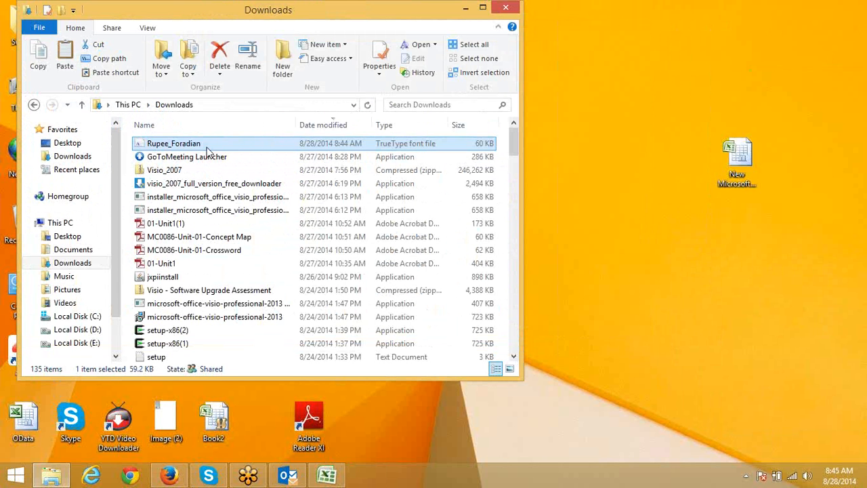
Step: Paste the font into C:\Windows\Fonts, replacing the existing Rupee Foradian font
click(63, 318)
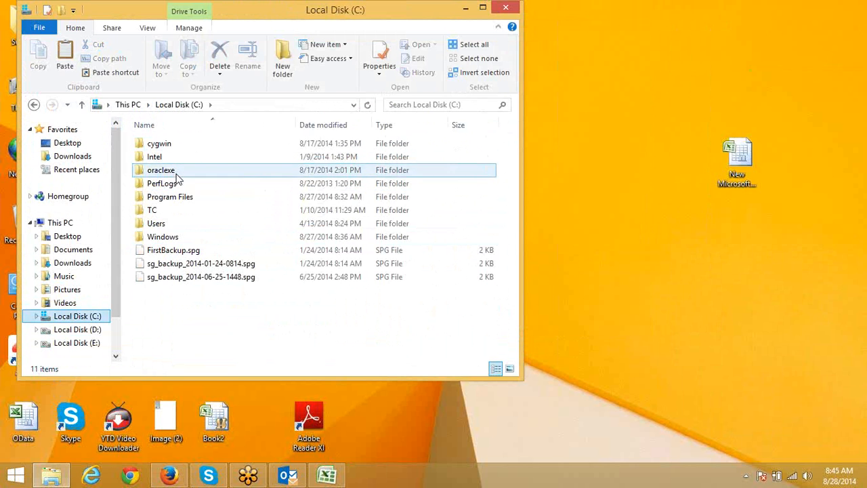
double_click(181, 240)
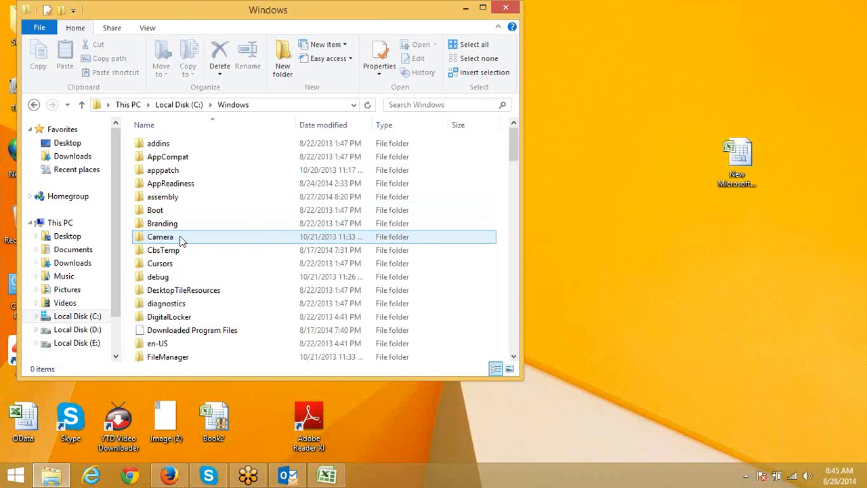
click(177, 224)
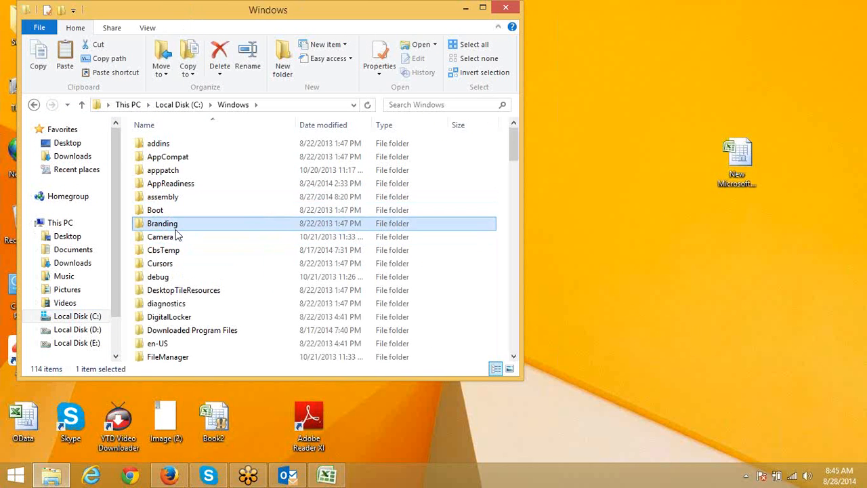
scroll(177, 236, down, 5)
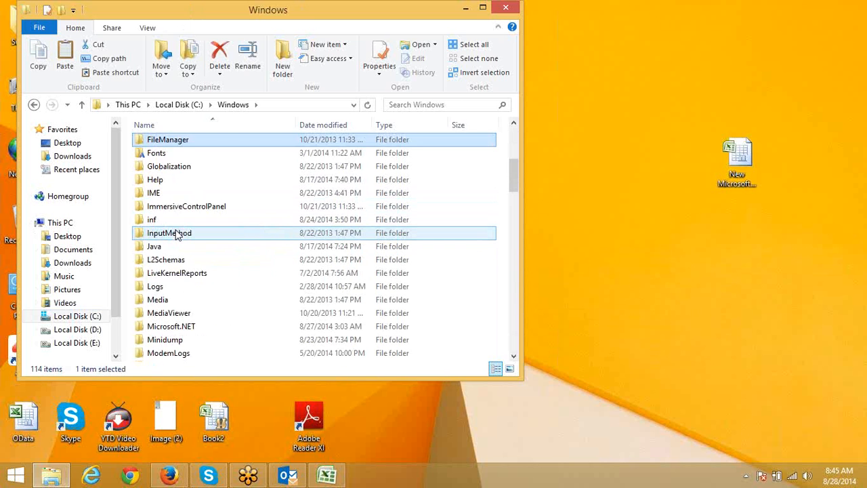
click(144, 154)
double_click(144, 155)
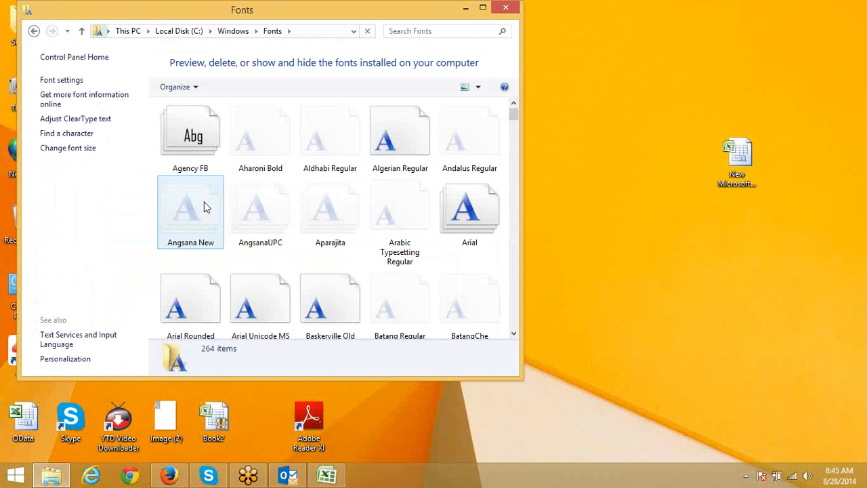
key(ctrl+v)
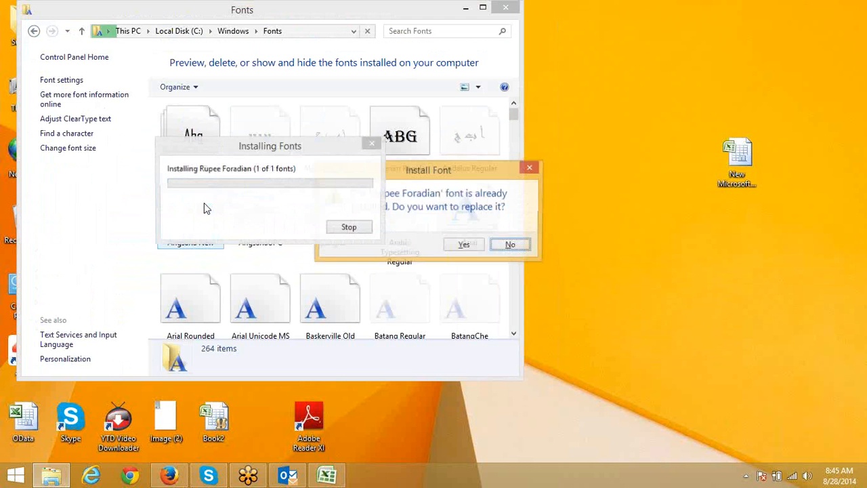
click(466, 247)
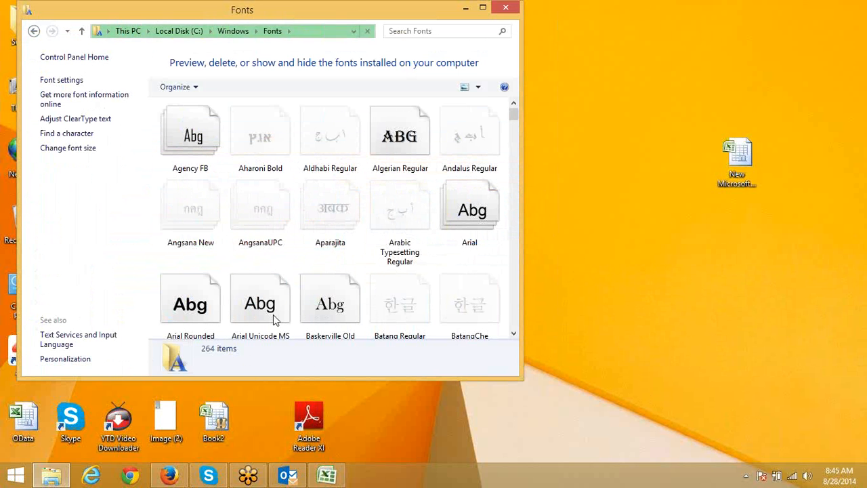
Step: Enter a backtick in D3 and set it to the Rupee font so it displays ₹
click(327, 475)
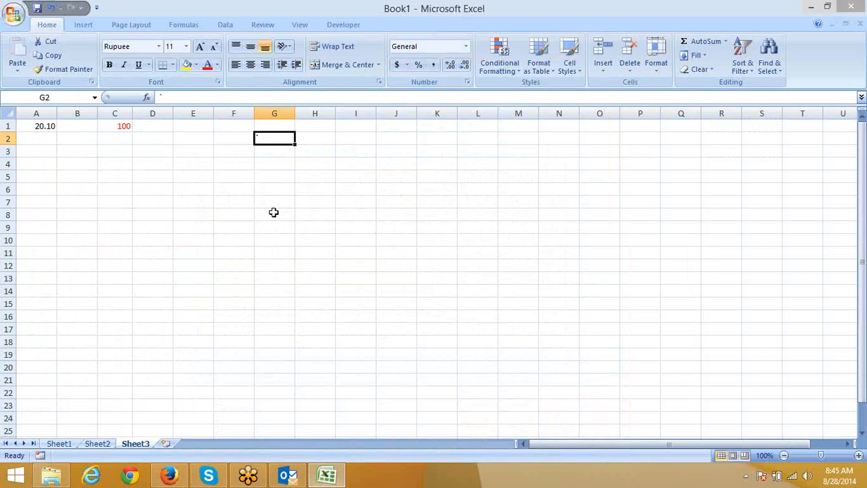
scroll(273, 209, up, 7)
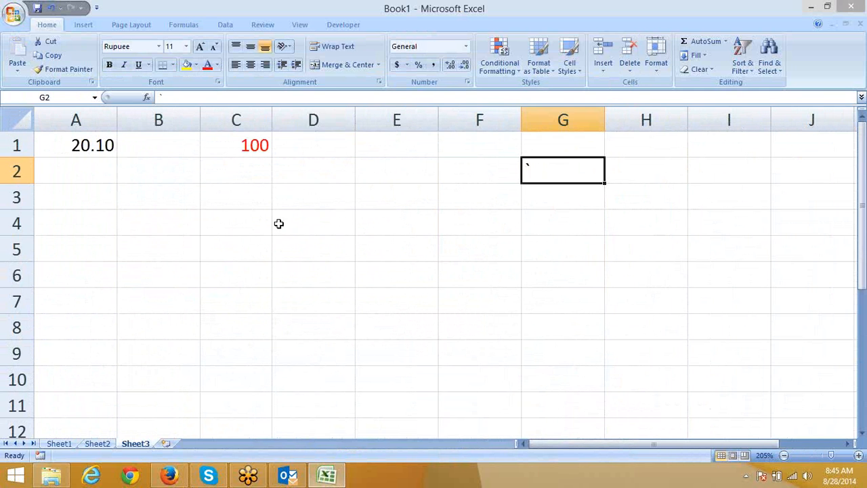
click(285, 207)
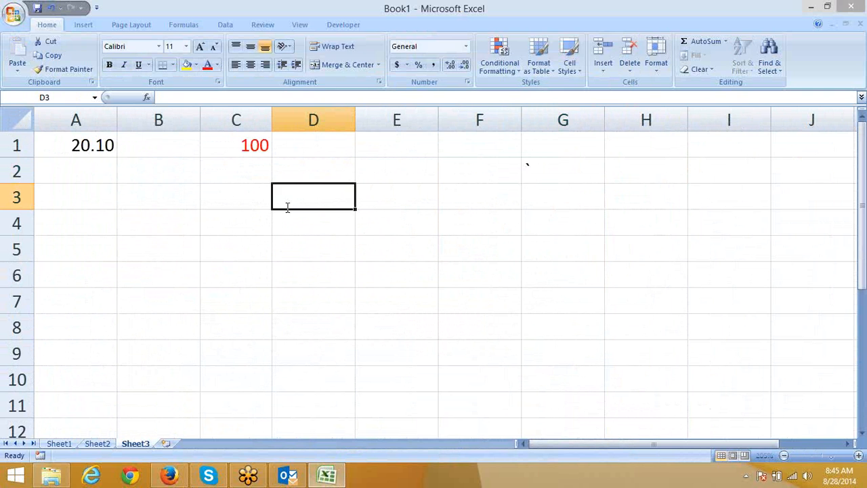
text(`)
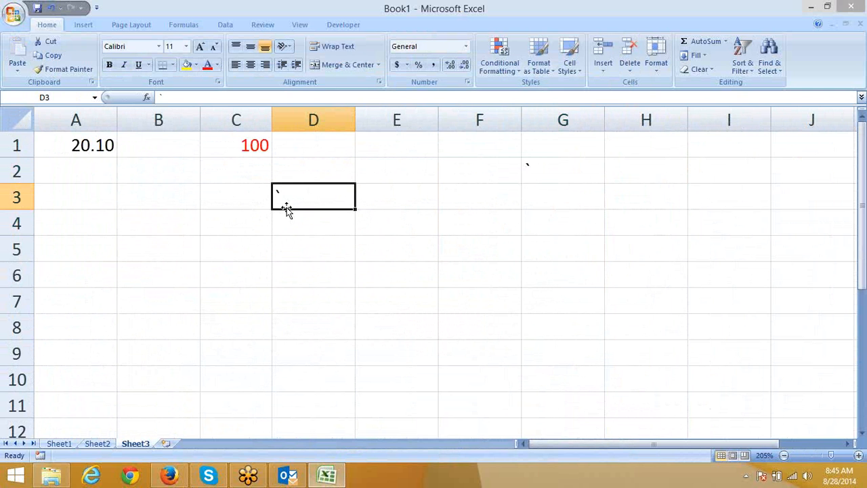
click(110, 49)
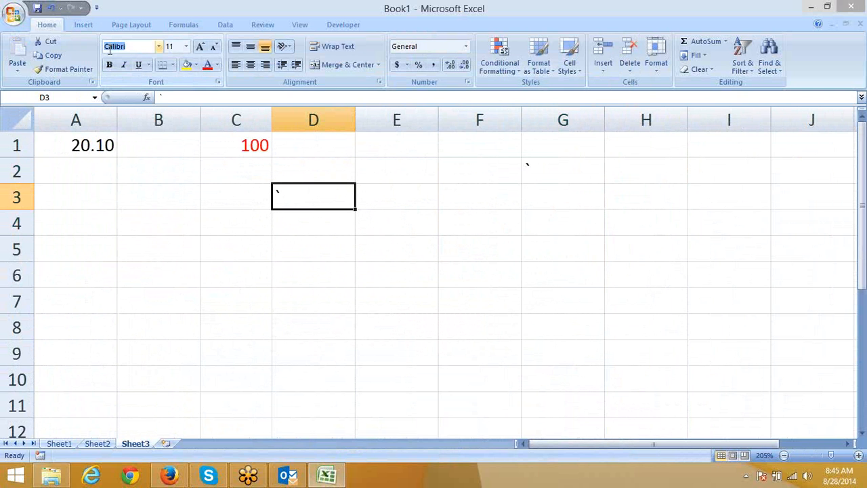
text(Rupee)
key(Return)
scroll(184, 314, up, 3)
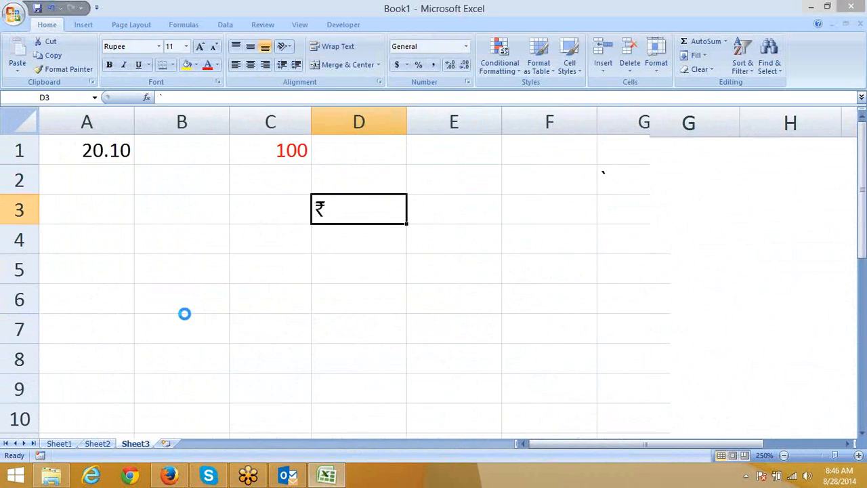
scroll(184, 314, up, 4)
click(183, 269)
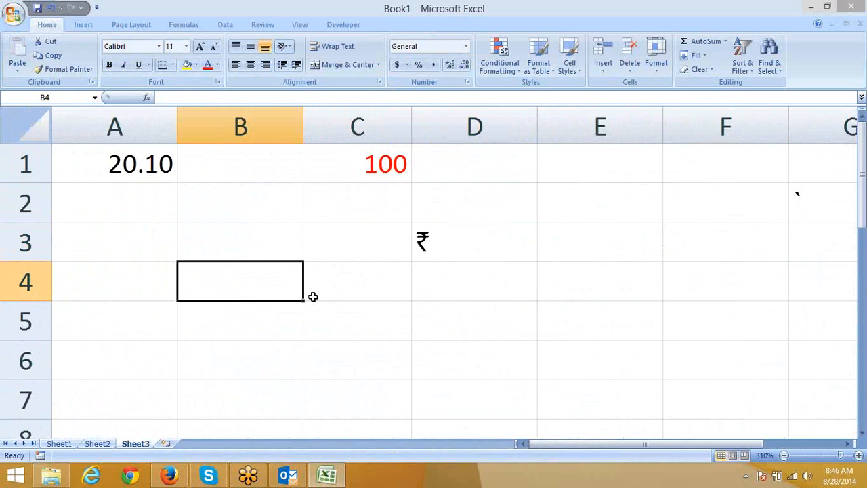
Step: Enter `1234 in B4, and test typing ~ and ` in B6 before leaving it empty
text(`1)
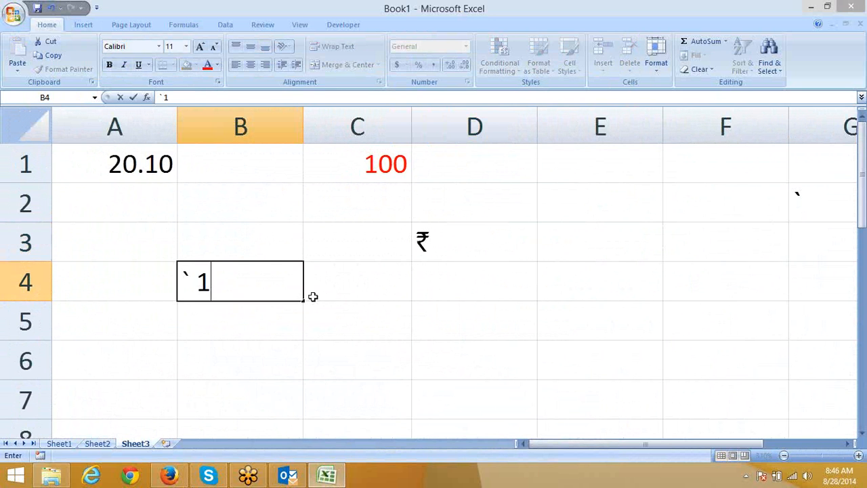
text(234)
key(Return)
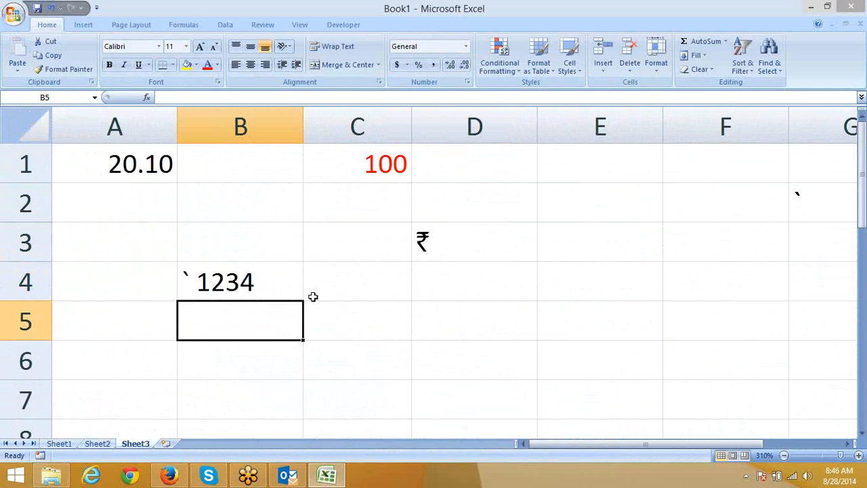
key(Up)
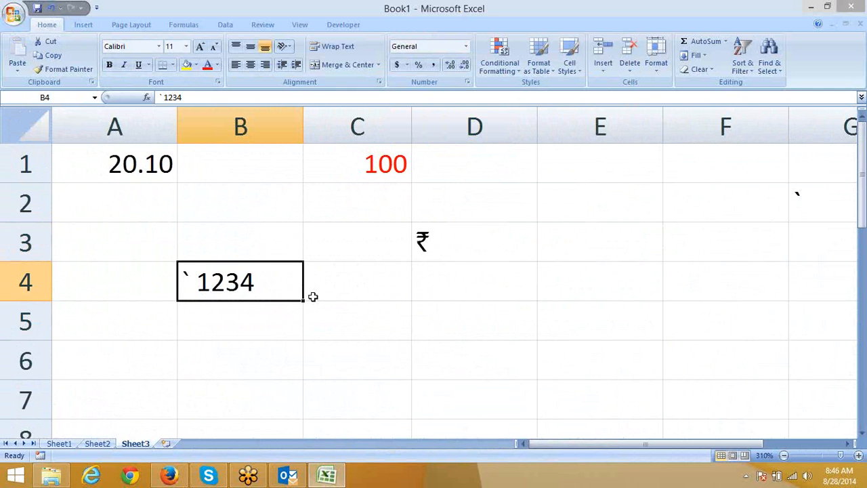
key(Down)
key(Down)
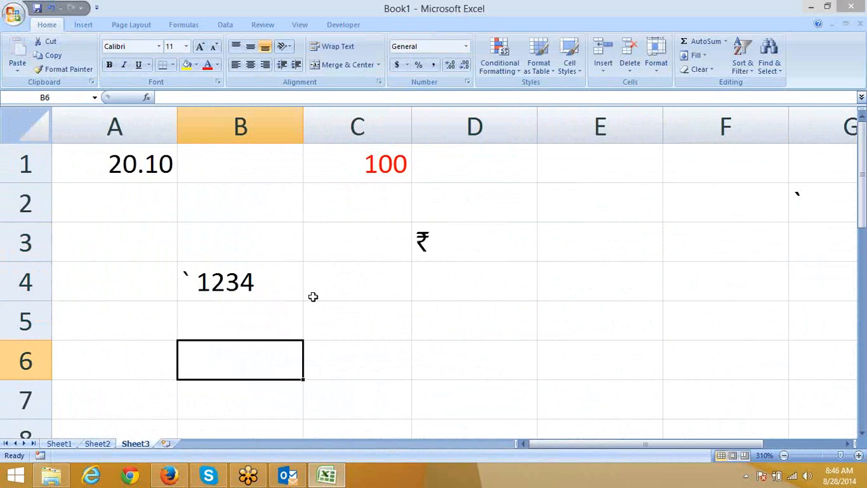
text(~)
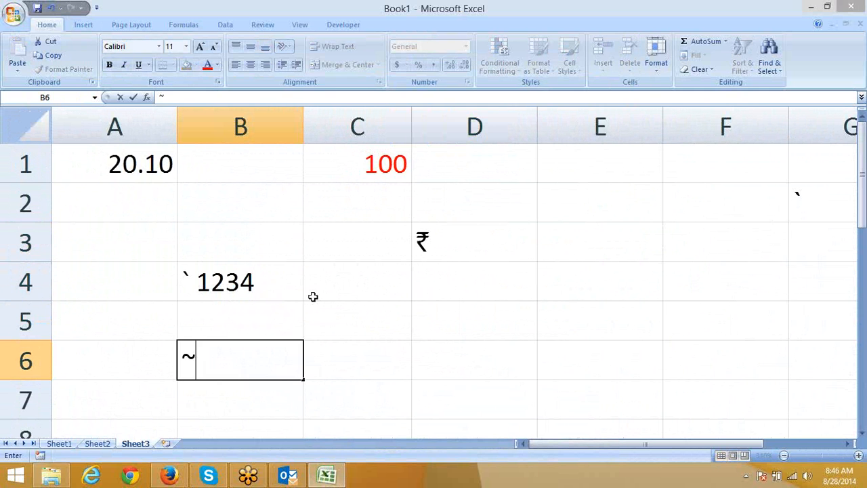
key(BackSpace)
text(`)
key(BackSpace)
key(Return)
key(Up)
key(Up)
key(Up)
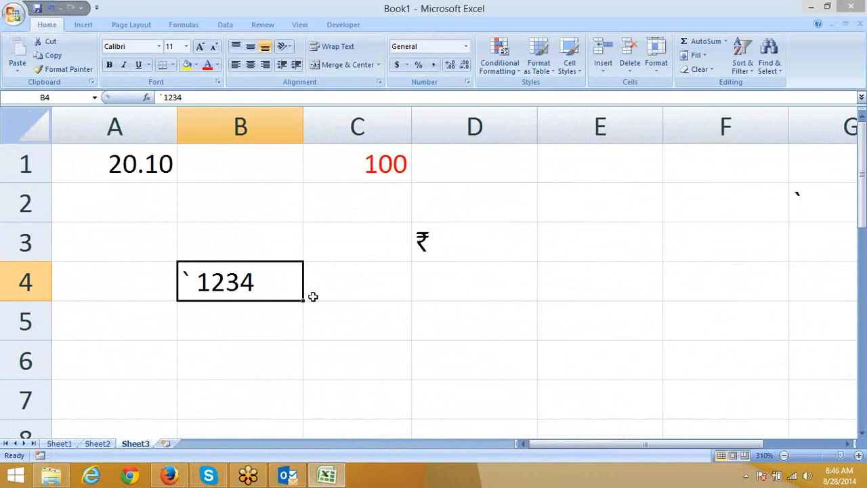
Step: Set B4's font to Rupee so it reads ₹ 1234
key(Down)
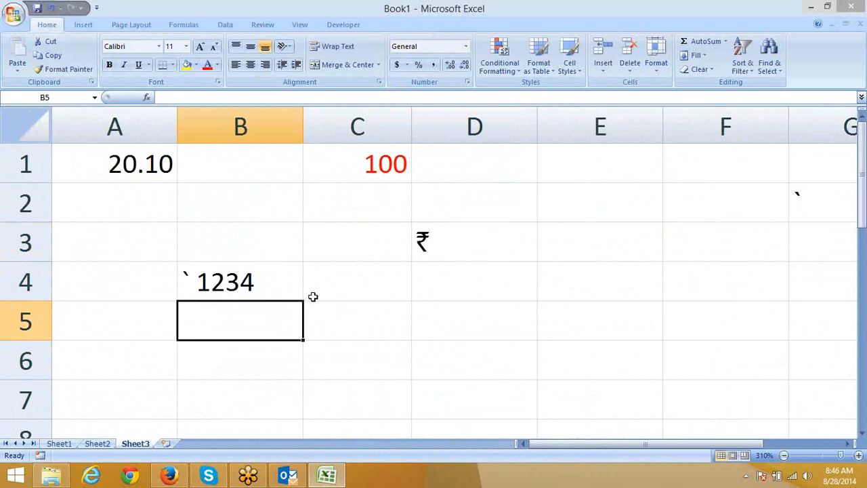
key(Up)
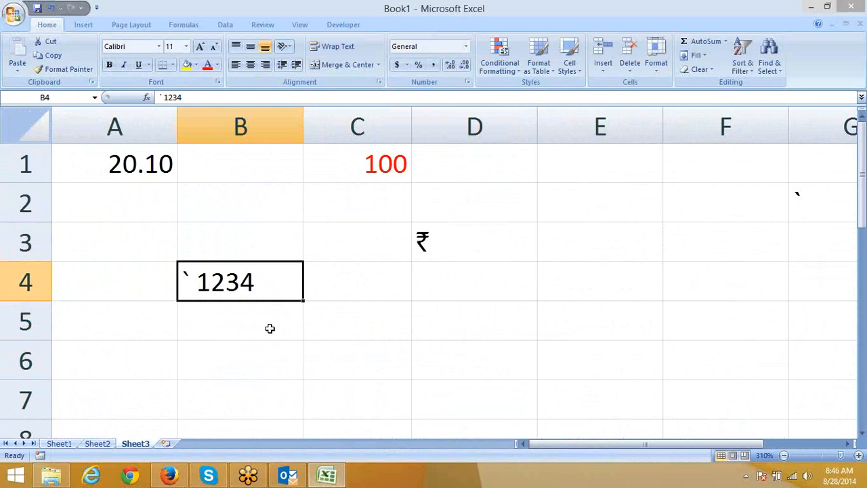
click(153, 45)
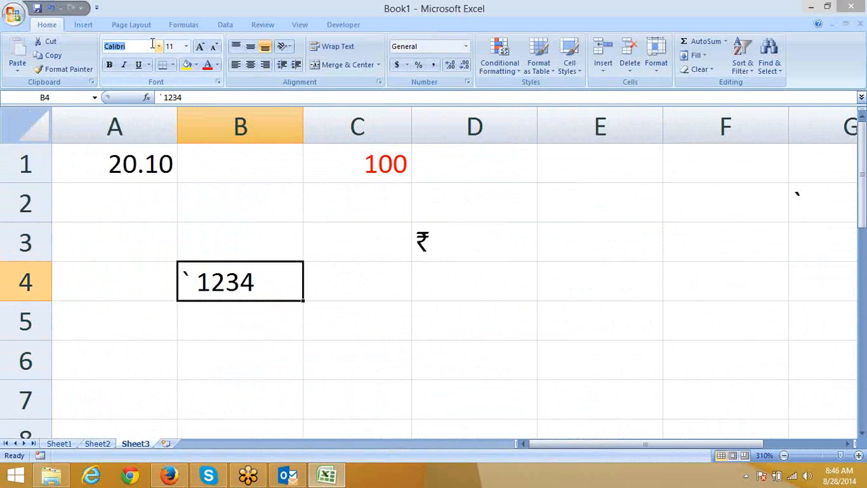
text(Rupee)
key(Return)
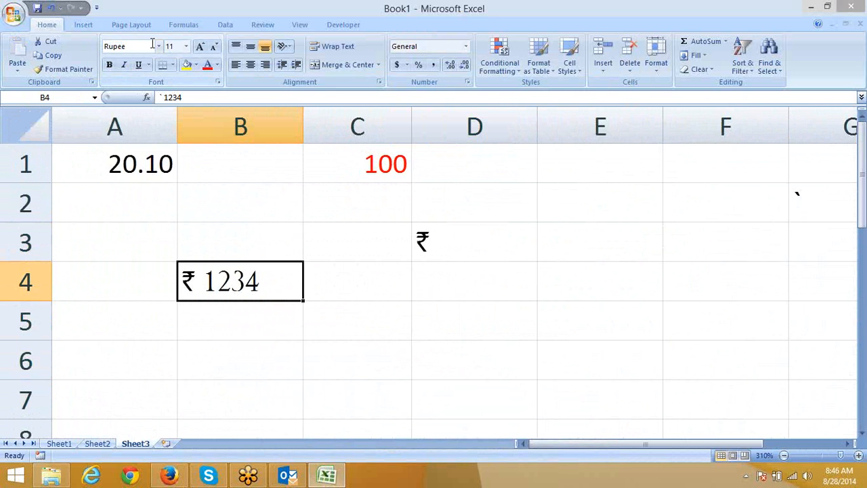
Step: Try =B4 and then =B4+10 in B5, get #VALUE!, and clear B5
key(Down)
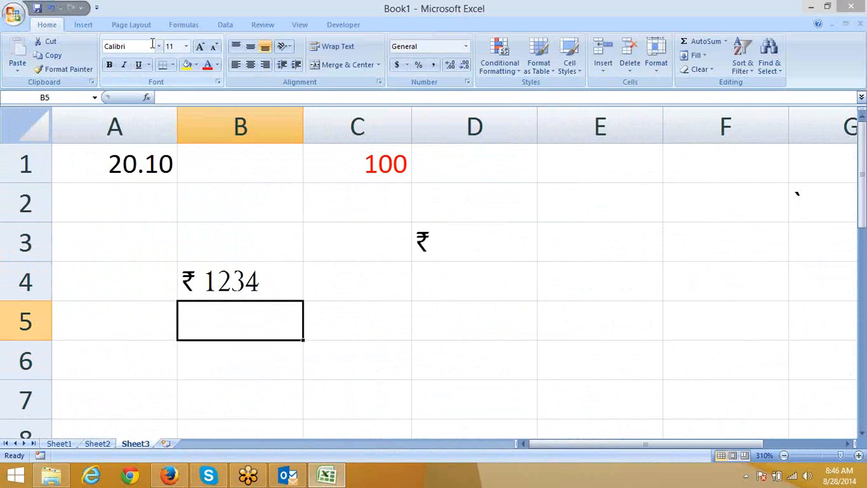
text(=)
key(Up)
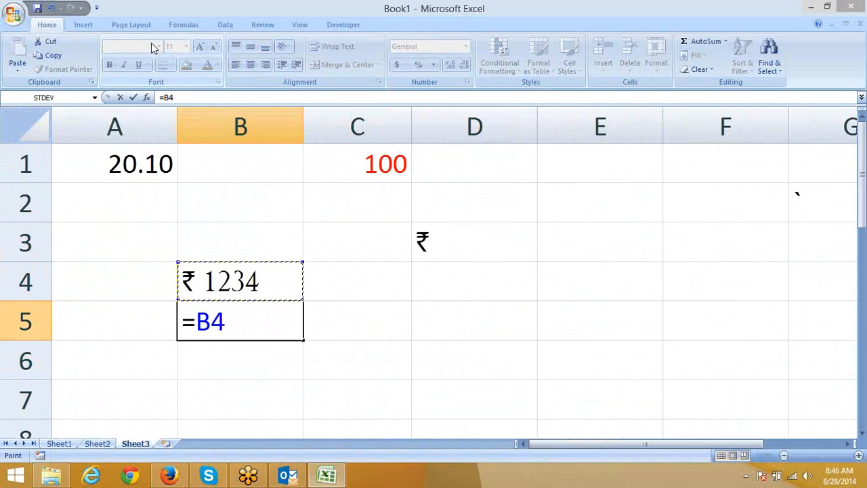
key(Return)
key(Up)
text(=)
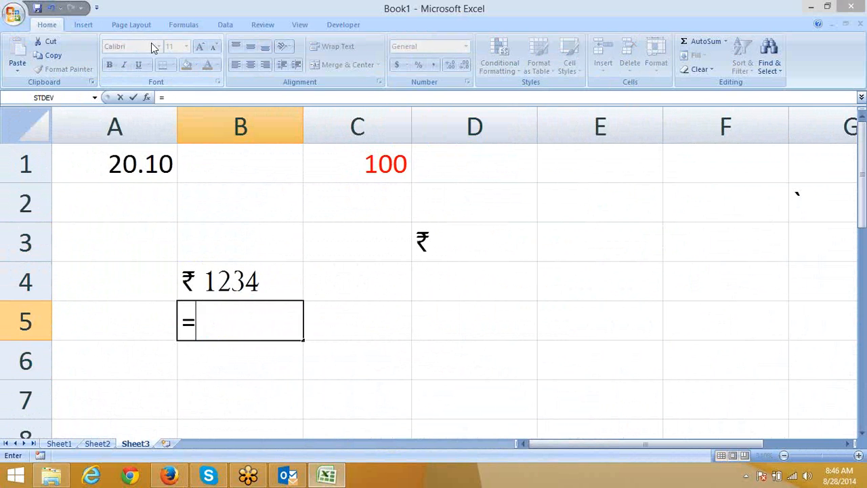
key(Up)
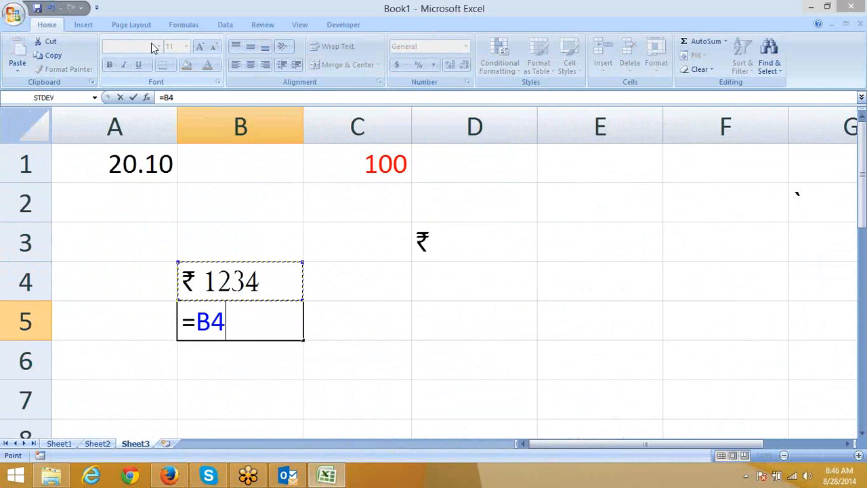
text(+1)
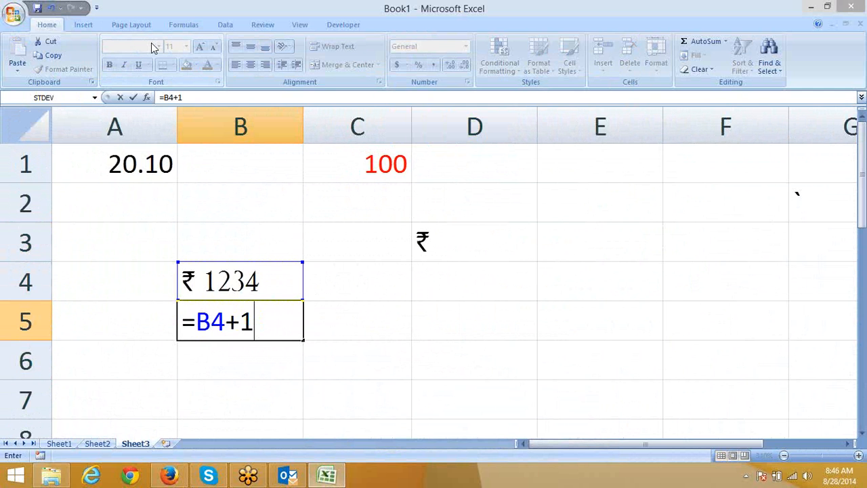
text(0)
key(Return)
key(Up)
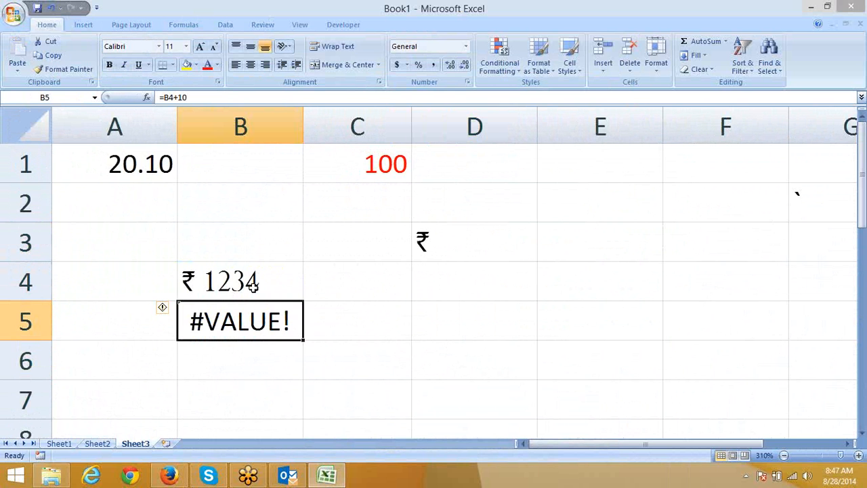
key(Delete)
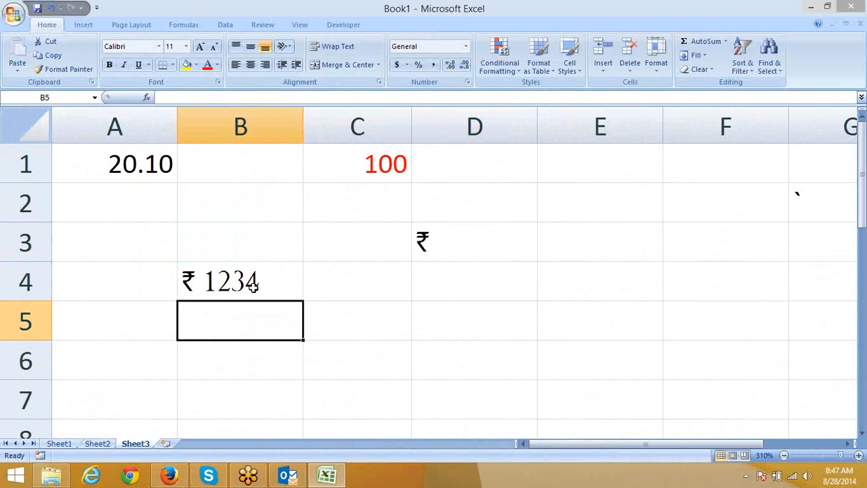
click(253, 287)
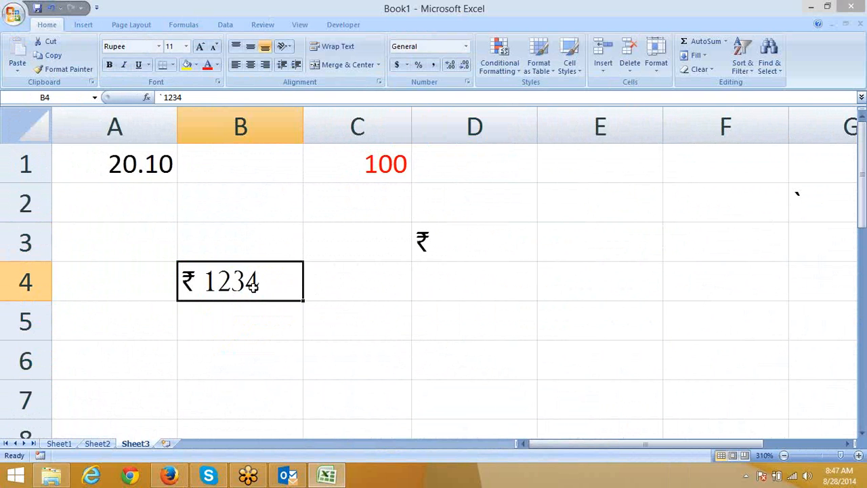
Step: Enter 1234 in cell D5
key(Right)
key(Down)
key(Right)
text(1234)
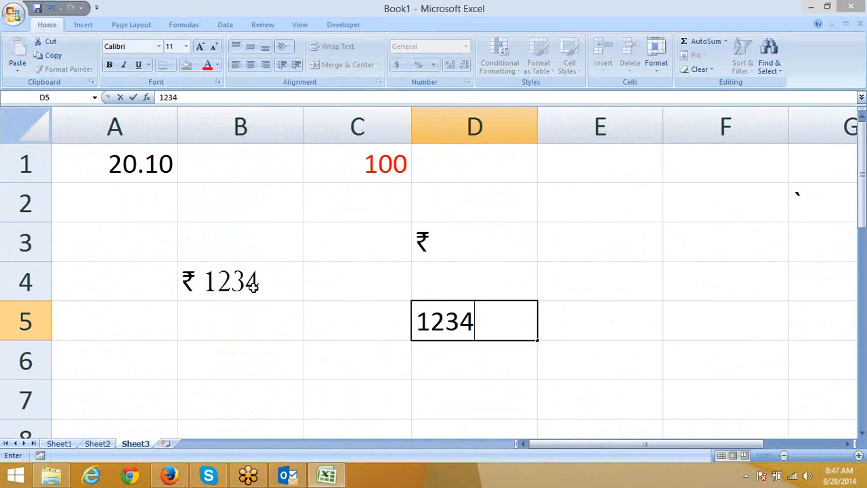
key(Return)
key(Up)
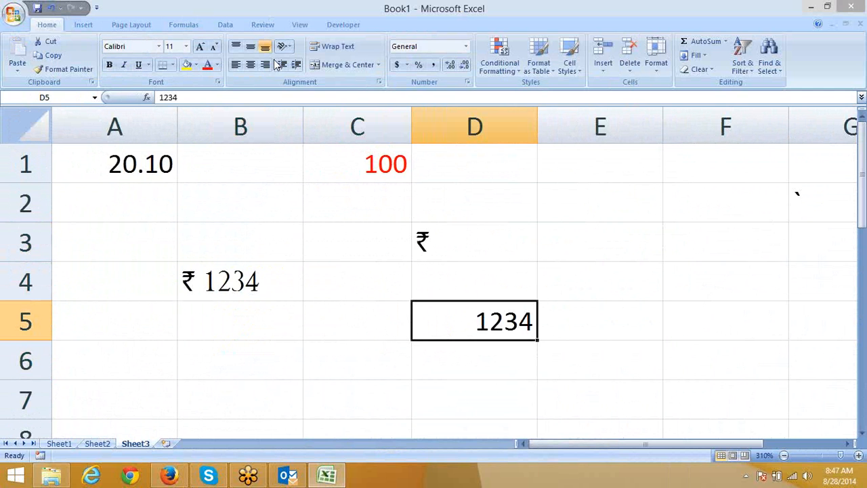
Step: Replace D5's custom format code with ` ##.## in Format Cells, previewing ` 1234
click(466, 82)
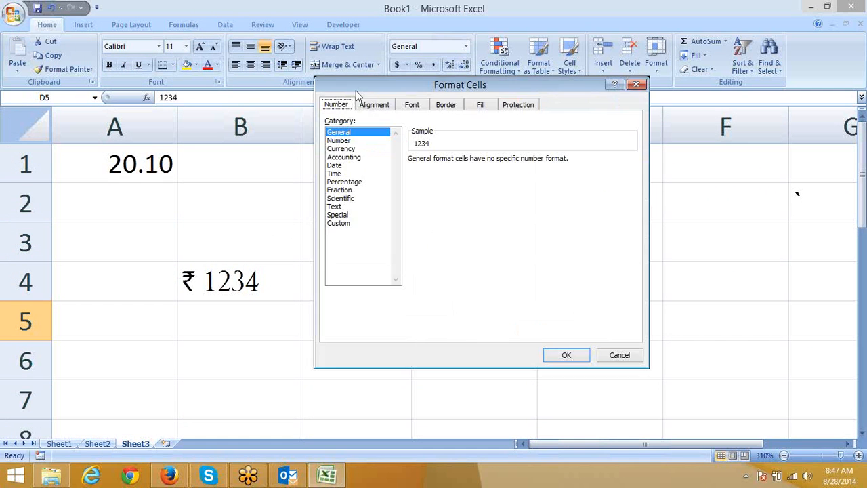
click(338, 214)
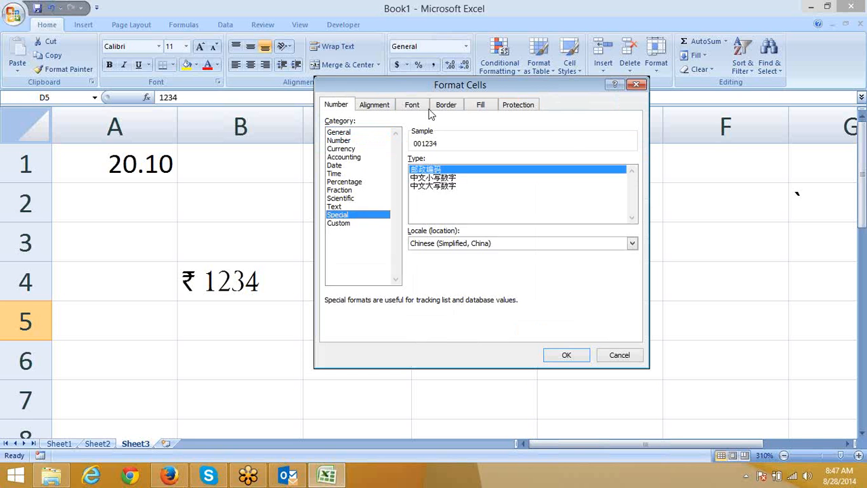
click(341, 223)
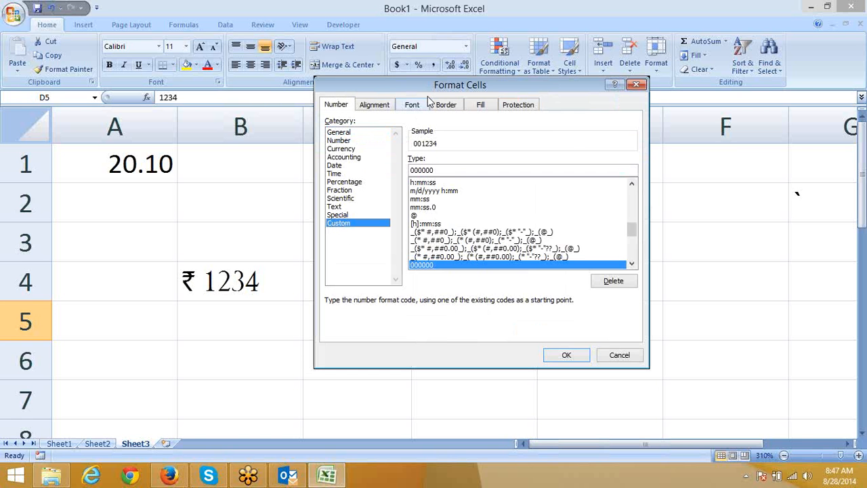
drag(427, 85, 168, 16)
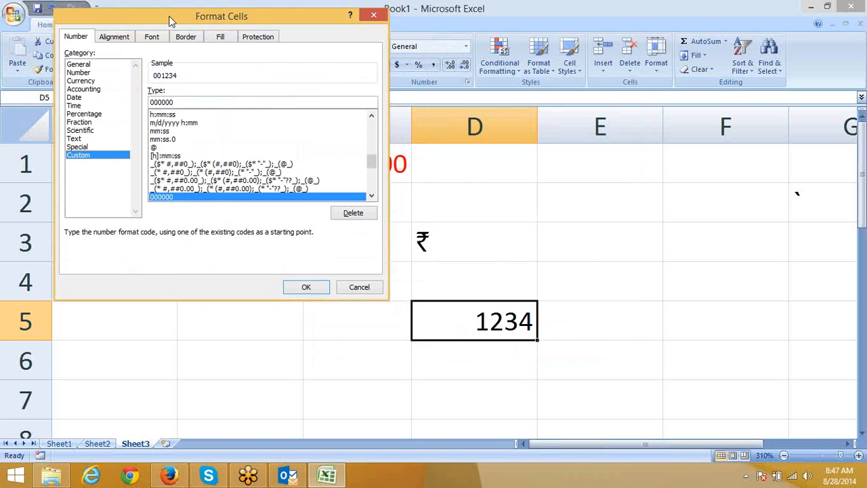
double_click(196, 101)
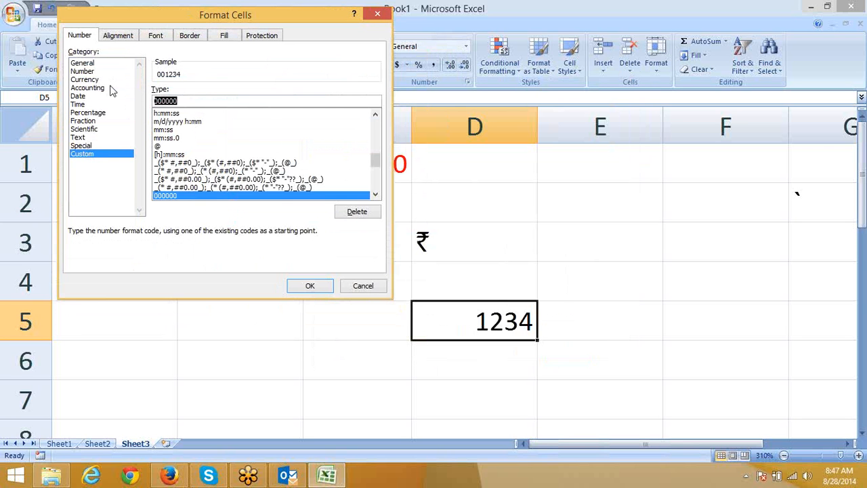
text(`)
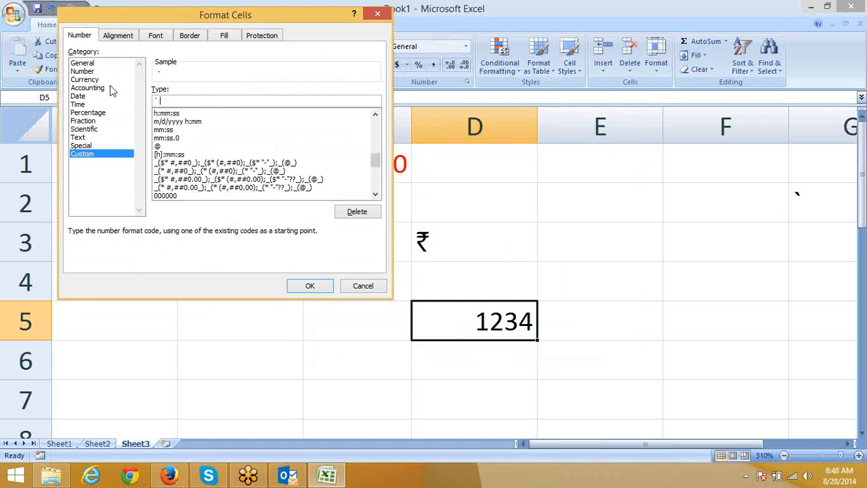
text(23)
key(BackSpace)
key(BackSpace)
text(##.##)
key(Return)
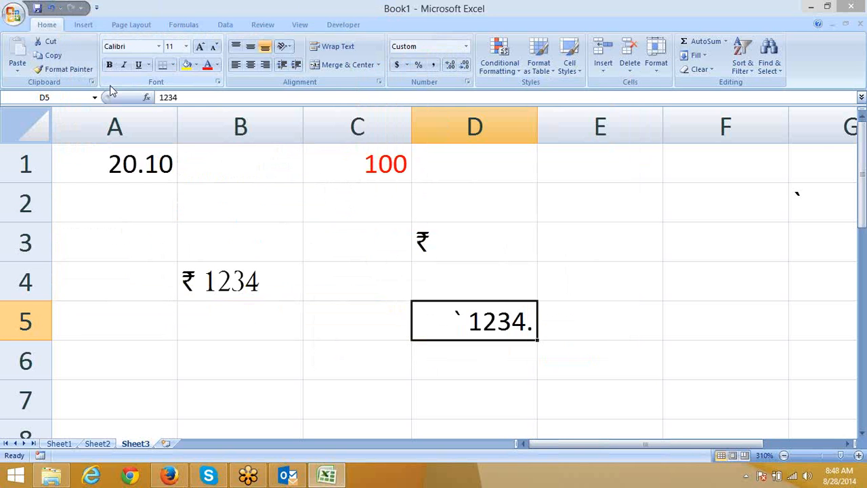
click(146, 47)
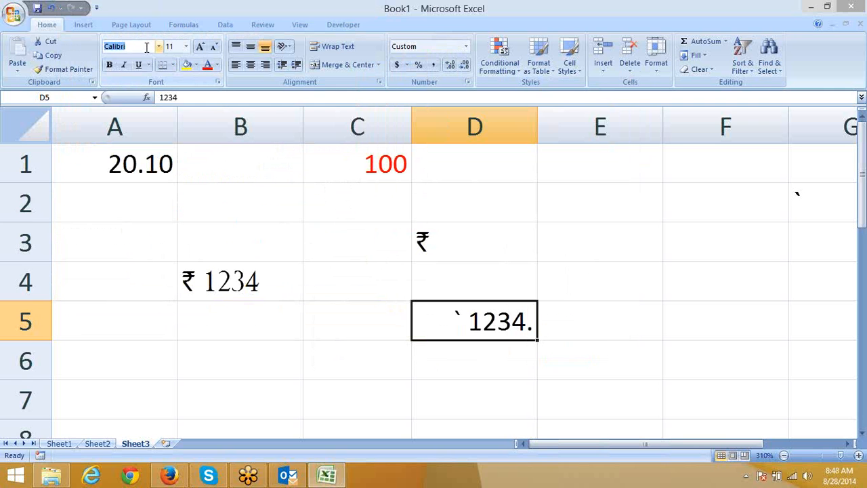
text(Rupee)
key(Return)
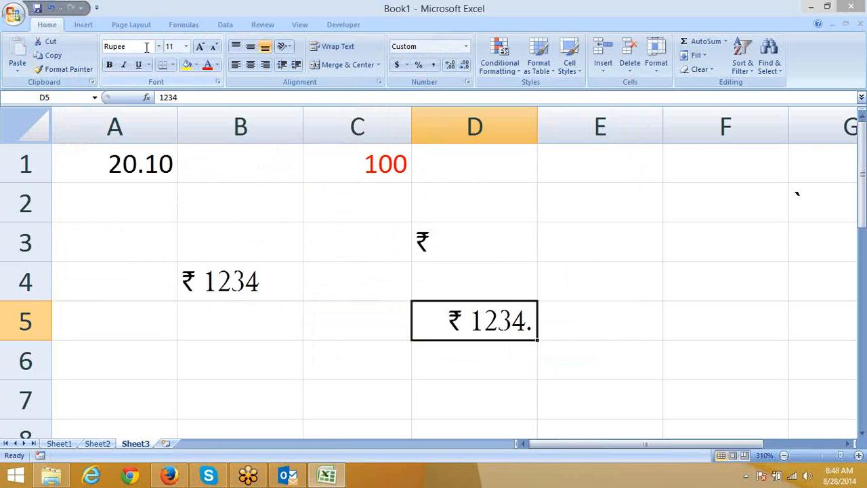
key(Return)
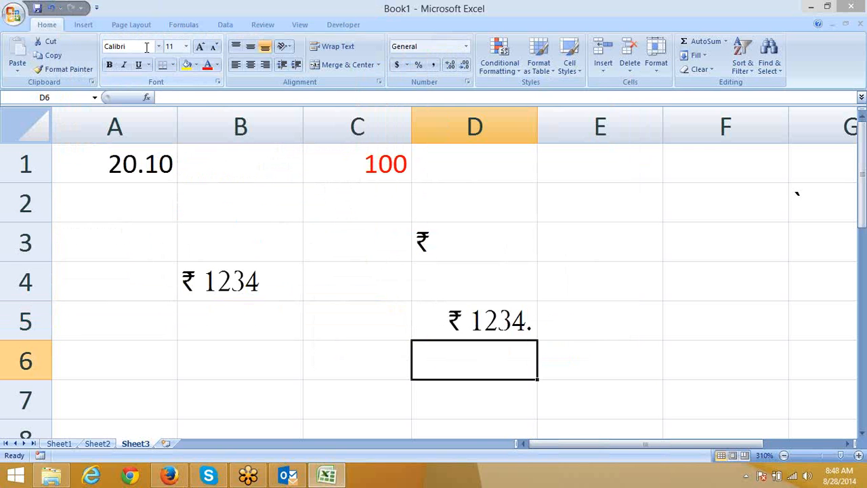
text(=)
key(Up)
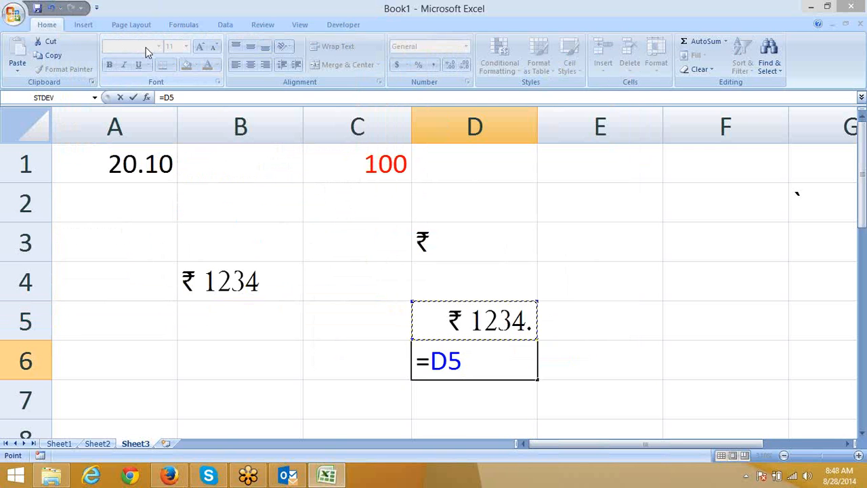
text(+10)
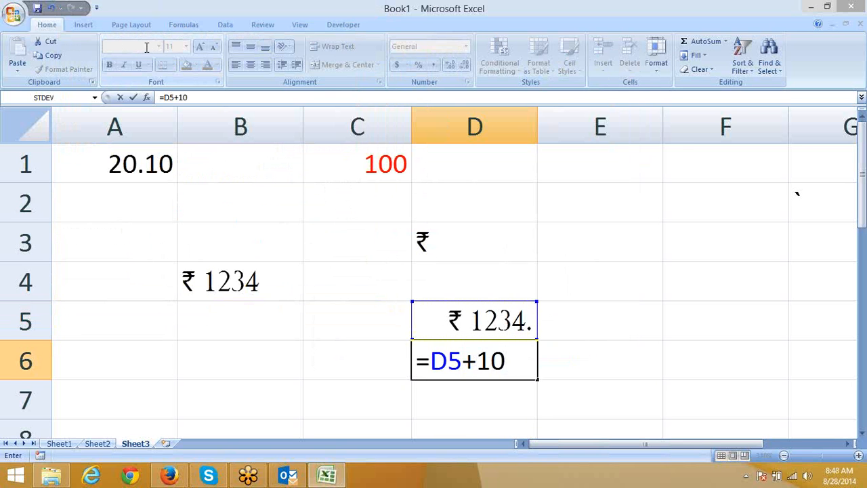
key(Return)
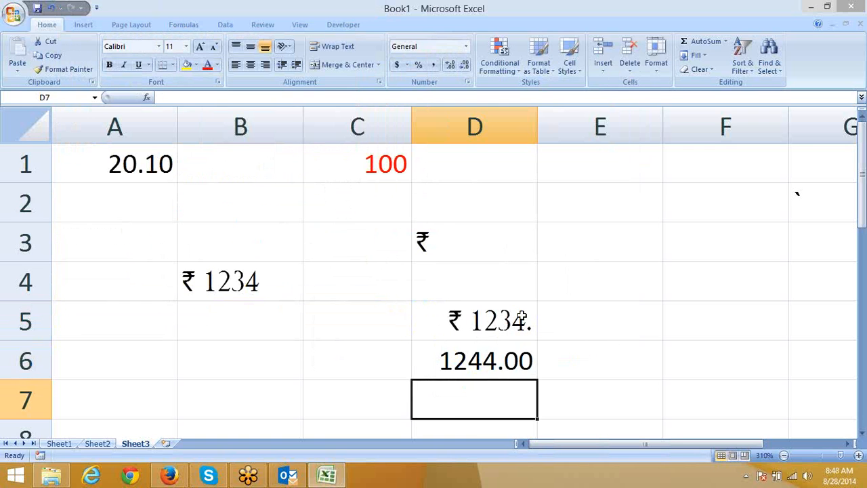
click(521, 319)
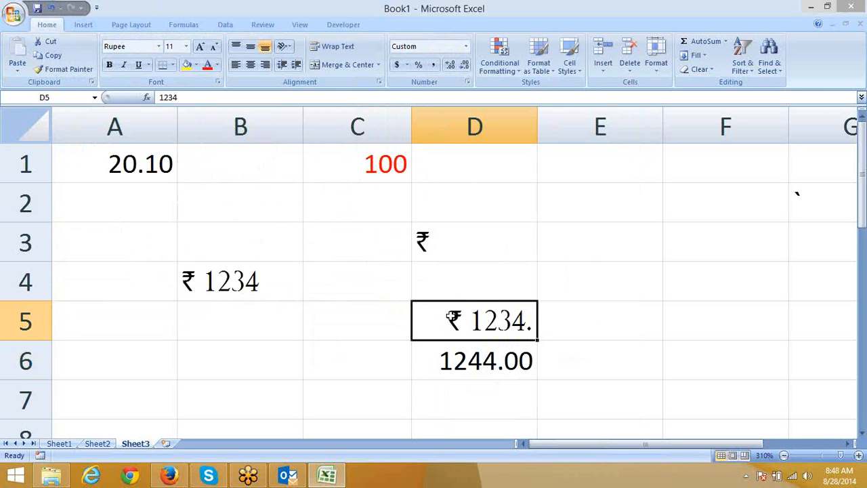
Step: Undo the D6 formula and D5's Rupee font, so D5 shows ` 1234. again
click(482, 359)
click(468, 326)
key(ctrl+z)
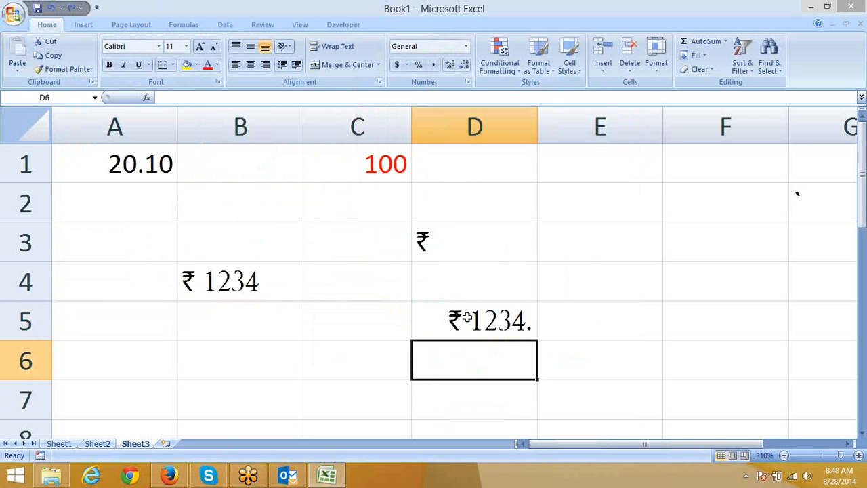
key(ctrl+z)
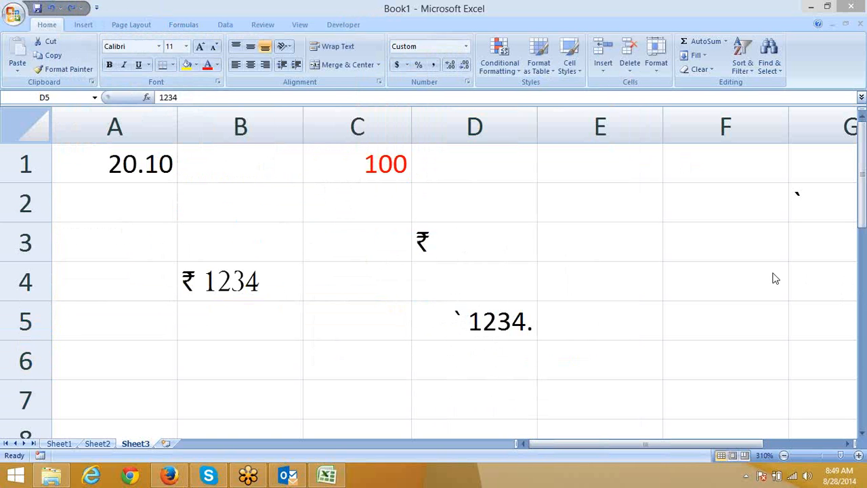
click(468, 302)
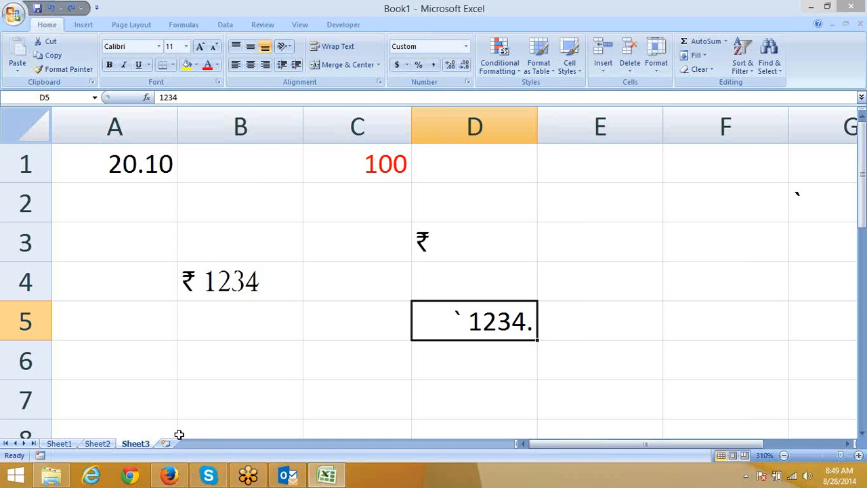
Step: Insert a new worksheet, Sheet4, and enter the date 1-Jan in cell B2
click(166, 444)
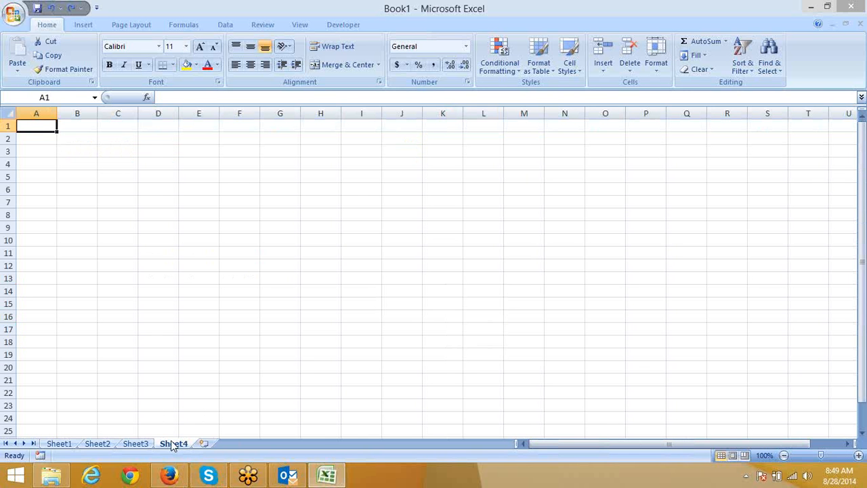
key(Right)
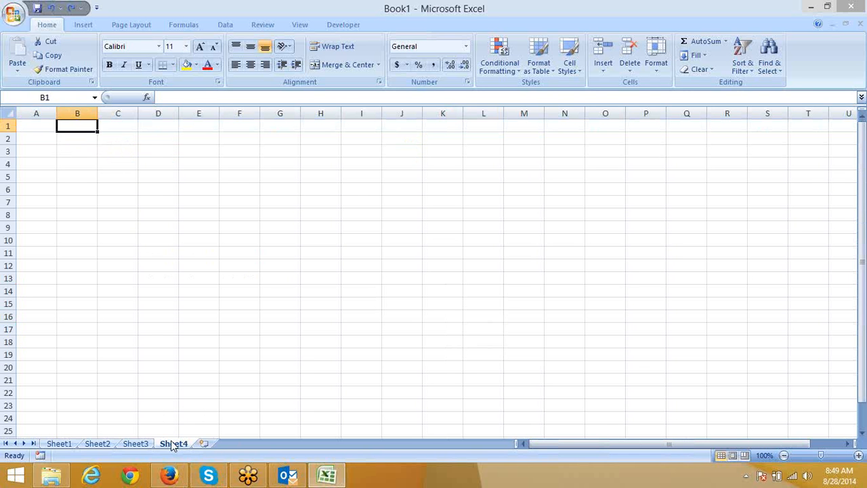
key(Down)
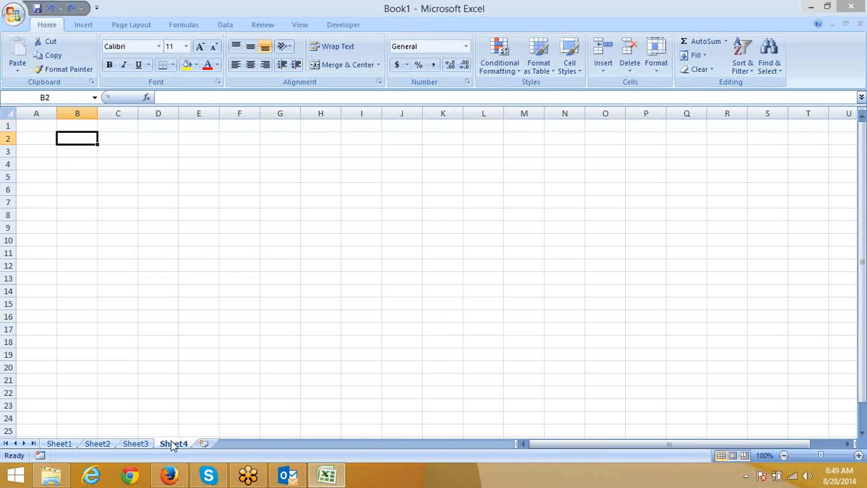
text(1-jan)
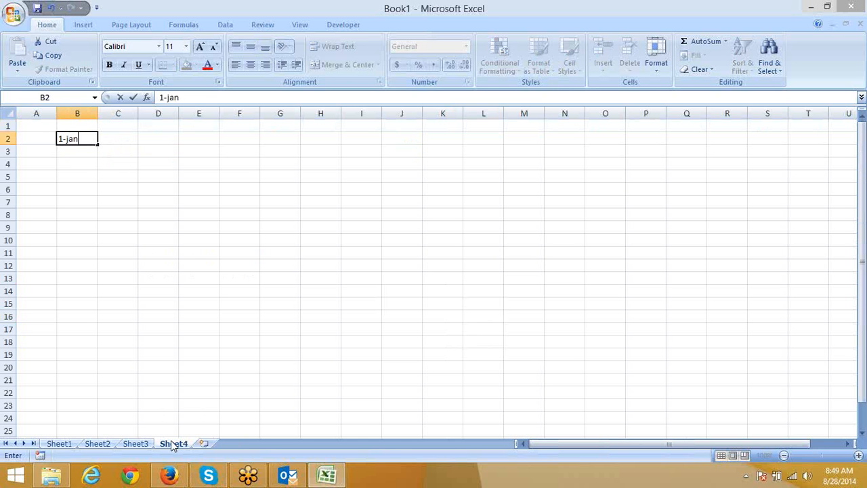
key(Return)
Step: Re-enter B2's date as 12-Aug (8/12/2014) and reselect the cell
key(Up)
text(12-d)
key(BackSpace)
text(aug)
key(Return)
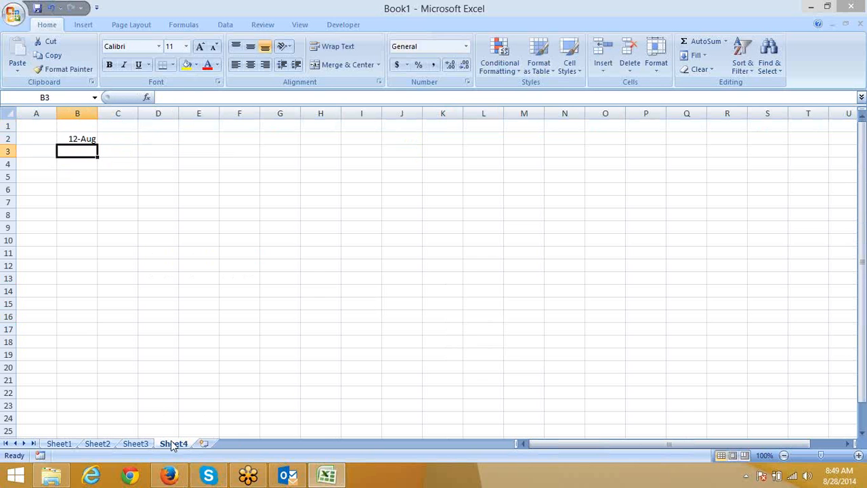
key(Up)
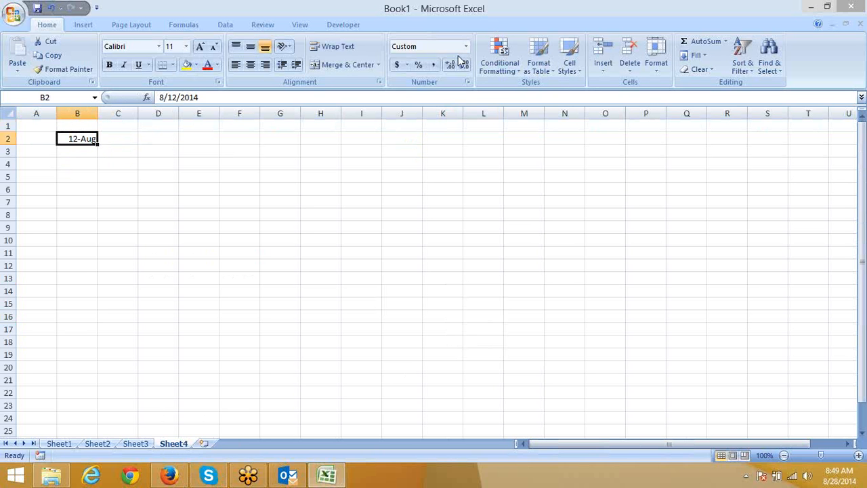
Step: Open Format Cells for B2 on the Date category with the English (United States) locale
click(466, 80)
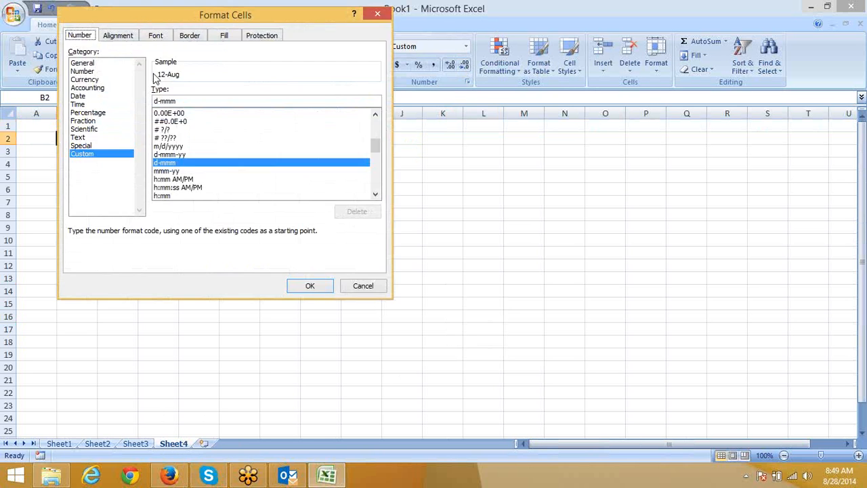
drag(164, 13, 346, 29)
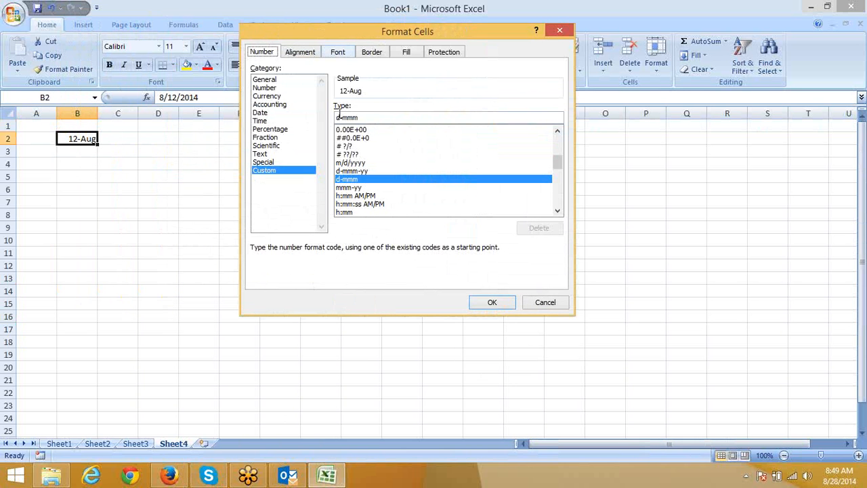
click(279, 114)
click(362, 193)
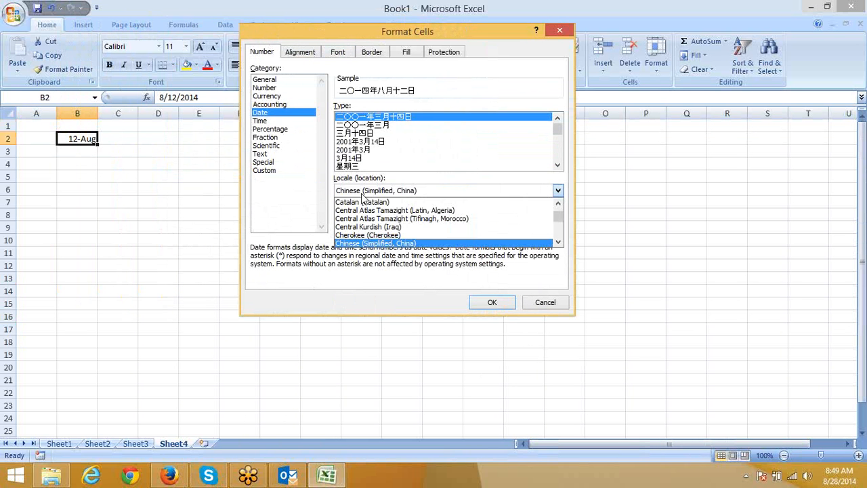
scroll(365, 207, up, 5)
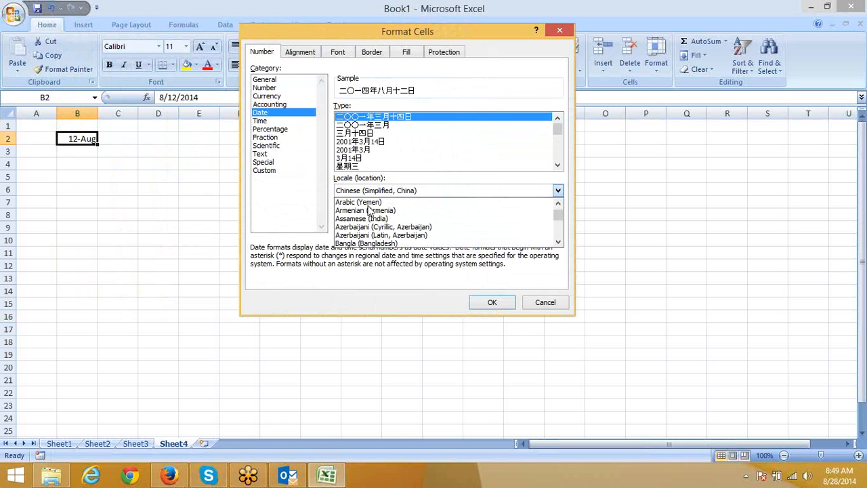
scroll(369, 212, up, 4)
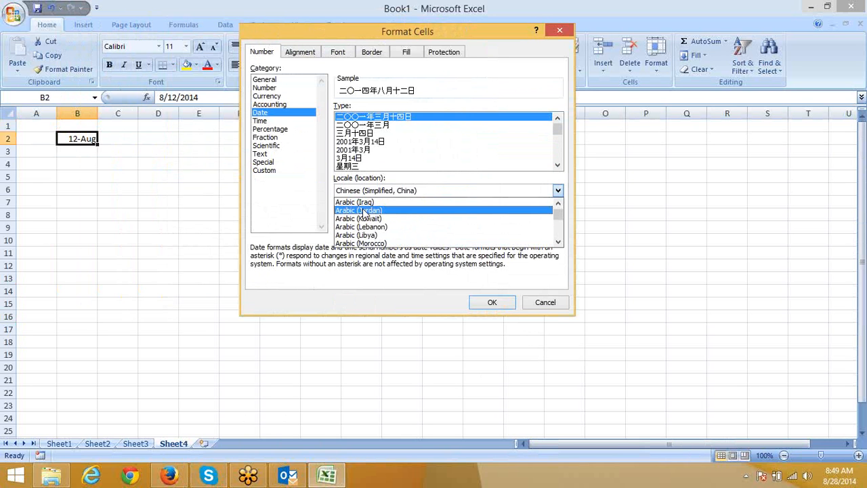
key(u)
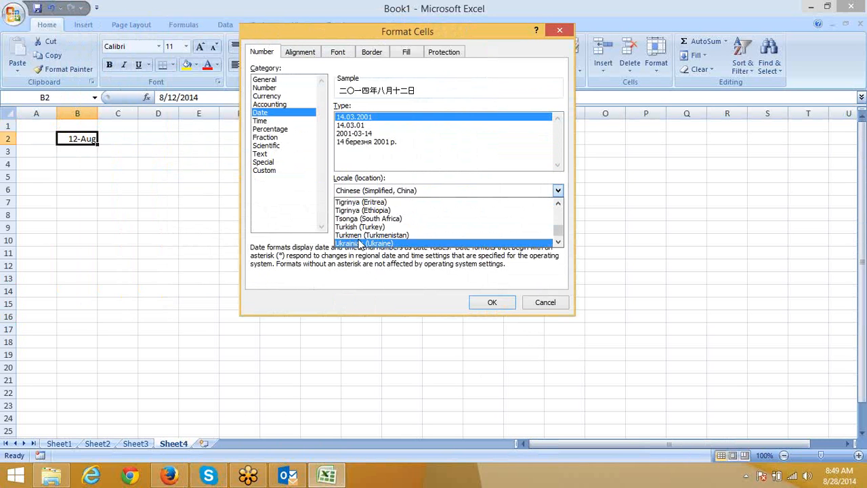
click(559, 243)
click(559, 242)
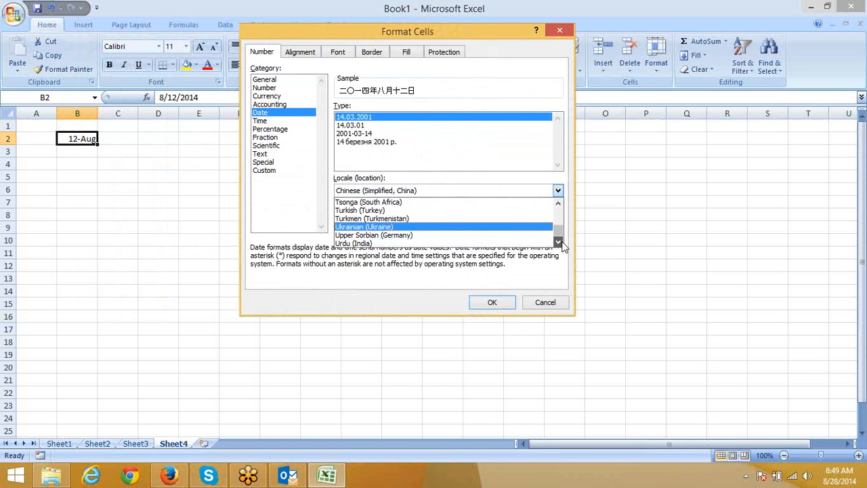
click(559, 242)
click(559, 242)
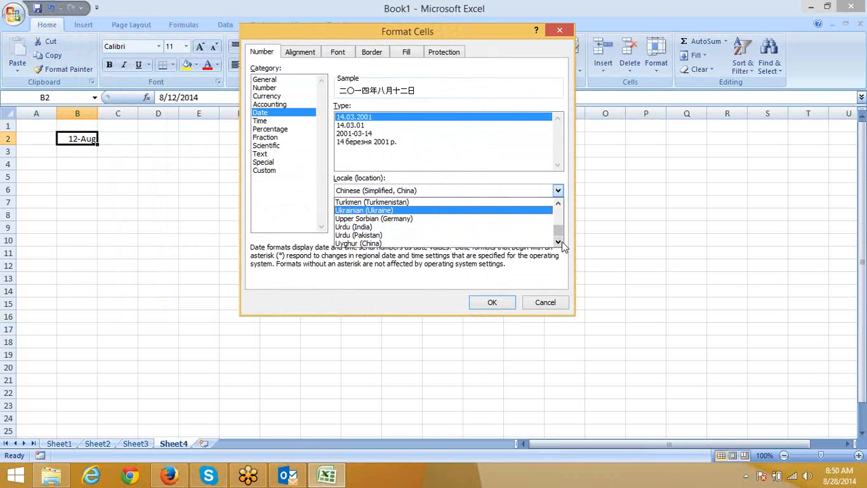
key(e)
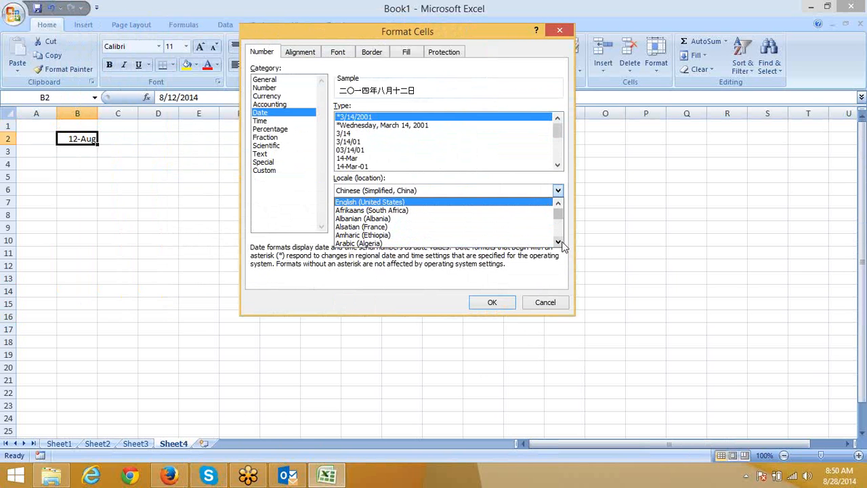
click(438, 201)
Step: Choose the 14-Mar date type and view it as custom code [$-409]d-mmm;@
click(359, 158)
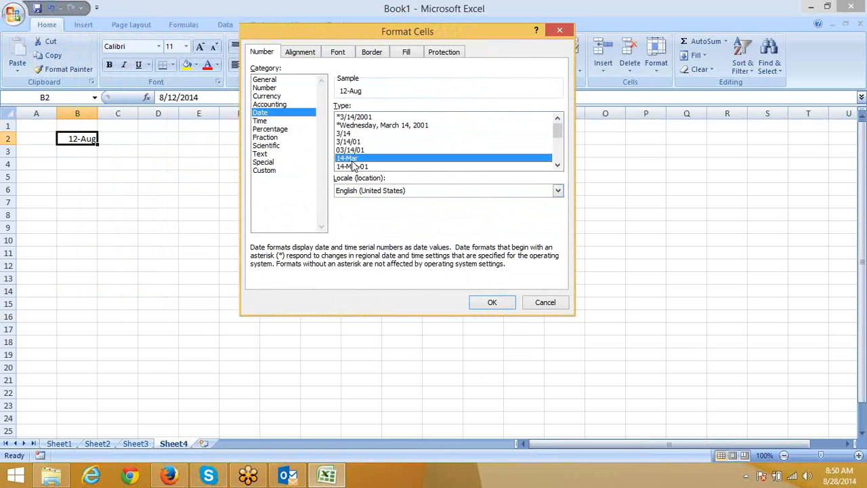
scroll(354, 165, down, 4)
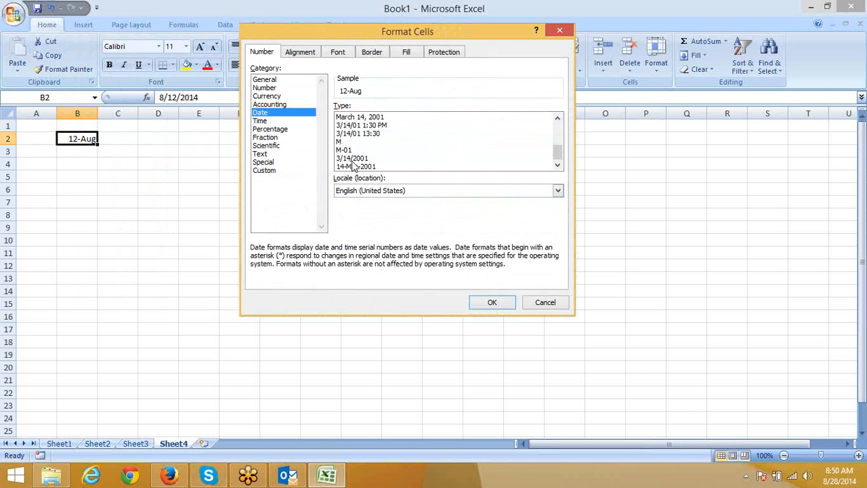
scroll(387, 169, up, 4)
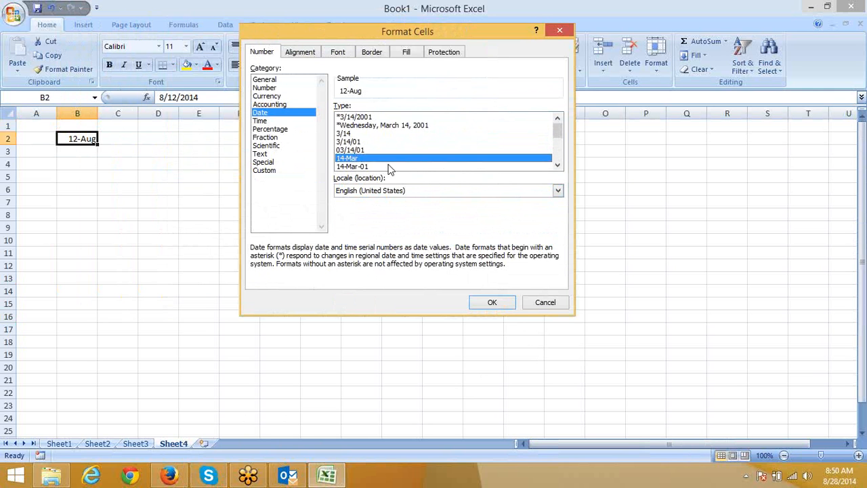
scroll(390, 168, down, 3)
click(270, 170)
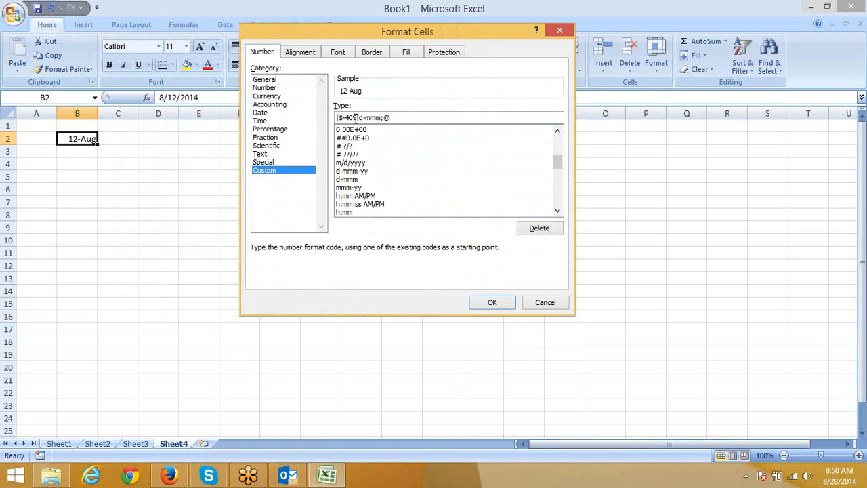
Step: Replace B2's format code with dddd mmmmm,yyyy,dd,mmm so it shows Tuesday A,2014,12,Aug
drag(401, 115, 207, 120)
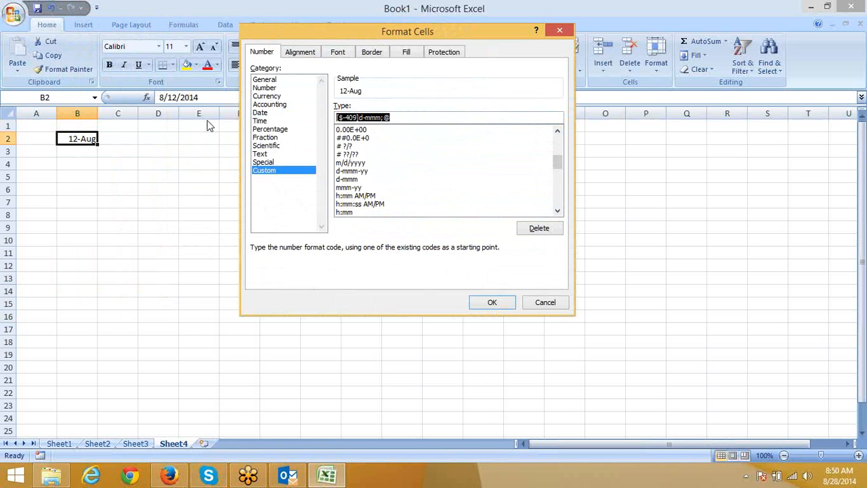
text(d)
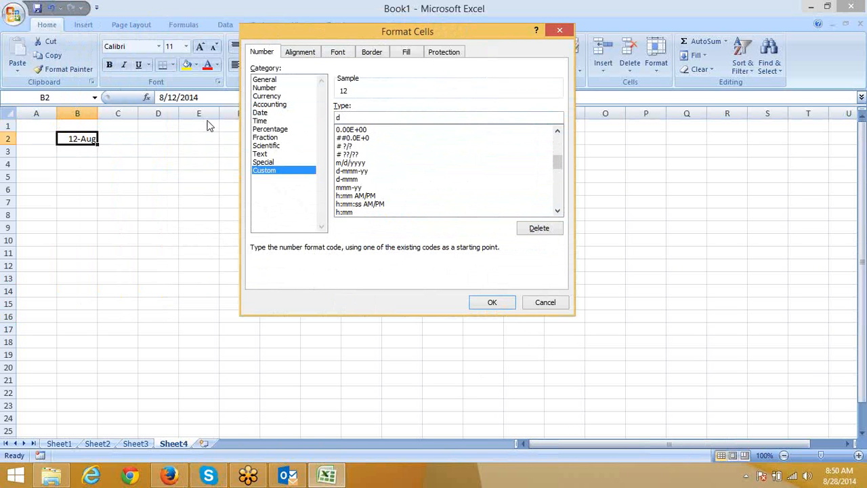
text(dd)
text(d)
text(,)
key(BackSpace)
text(/)
key(BackSpace)
text(mmmm)
text(m,yy)
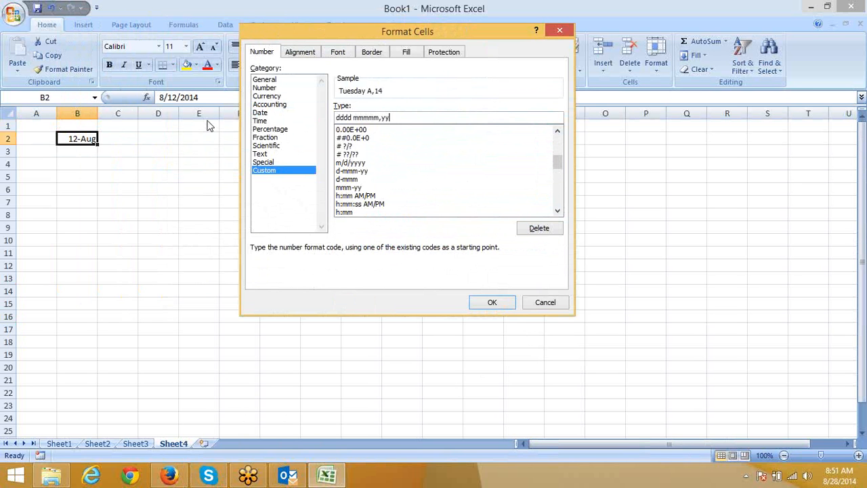
text(yy,dd,mmm)
key(Return)
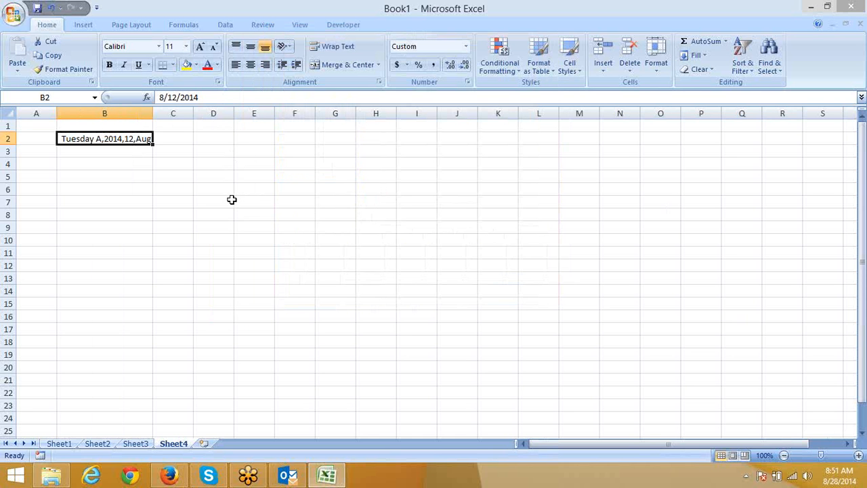
Step: Enter the time 10:10 in cell B6
click(130, 197)
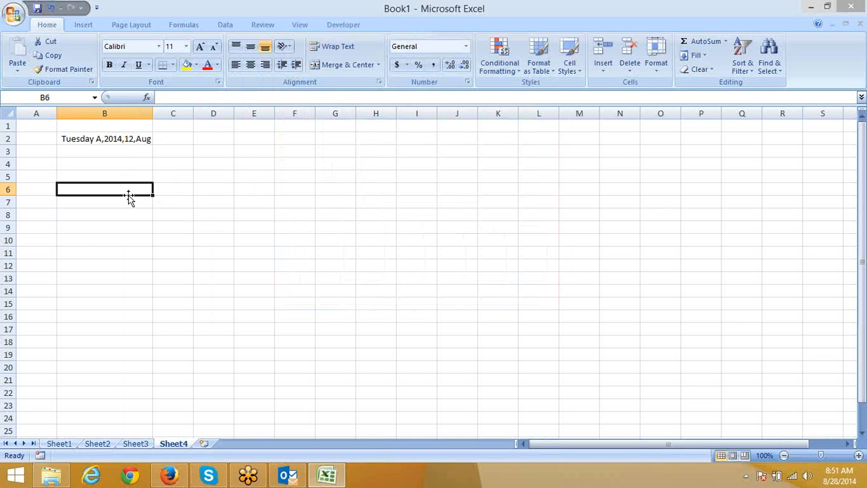
text(10)
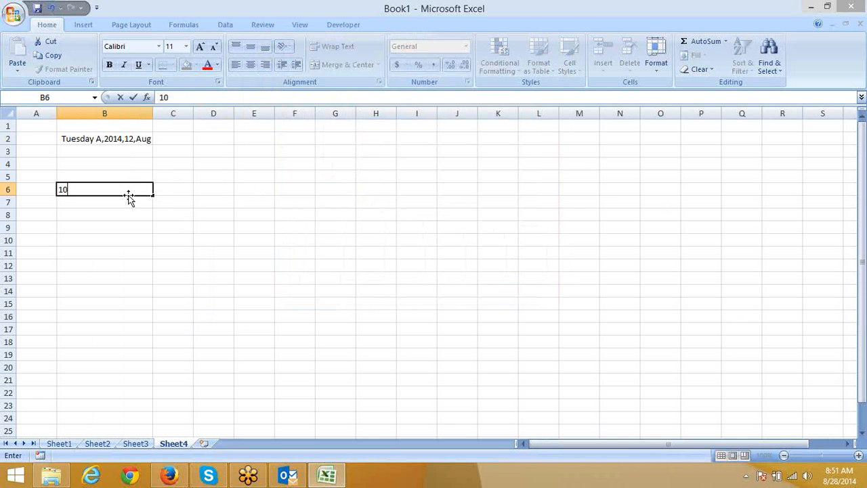
text(:10)
key(Return)
click(129, 196)
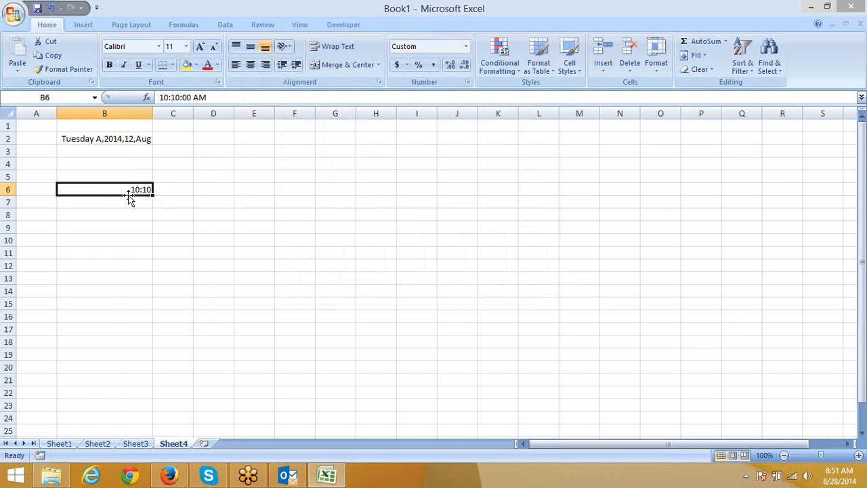
Step: Give B6 the custom format hh:mm:ss am/pm so it displays 10:10:00 AM
click(467, 82)
drag(361, 119, 238, 119)
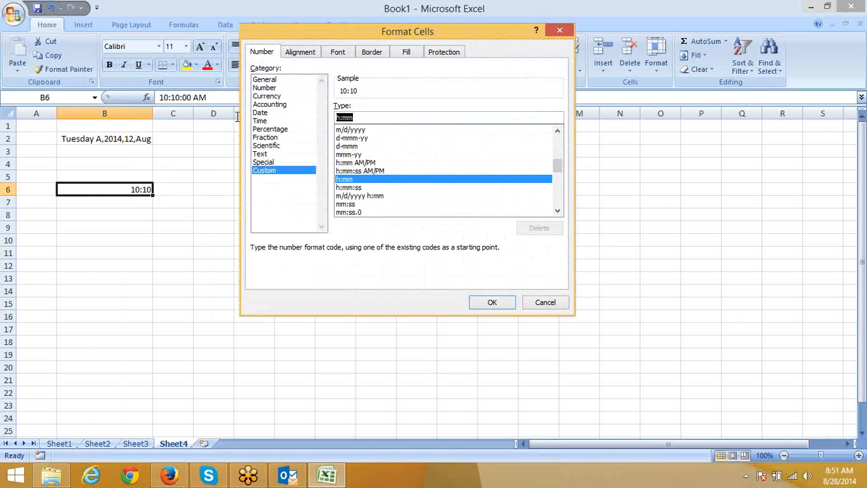
text(hh)
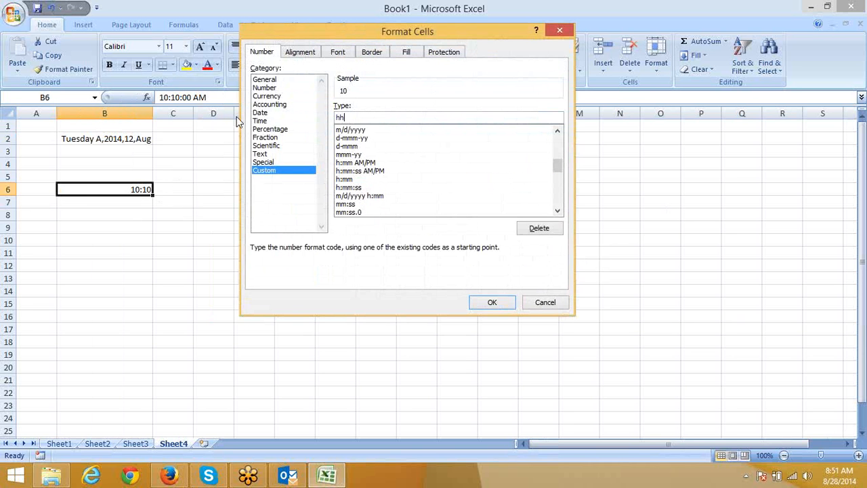
text(:mm:ss am/pm)
key(Return)
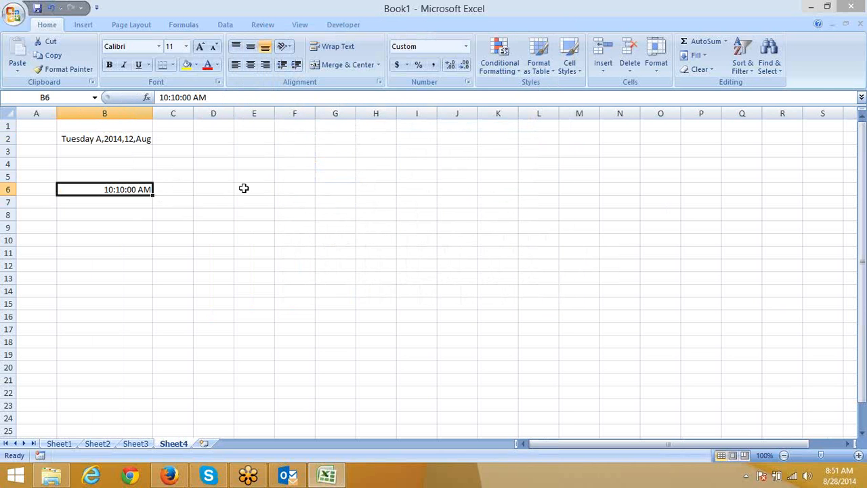
click(259, 203)
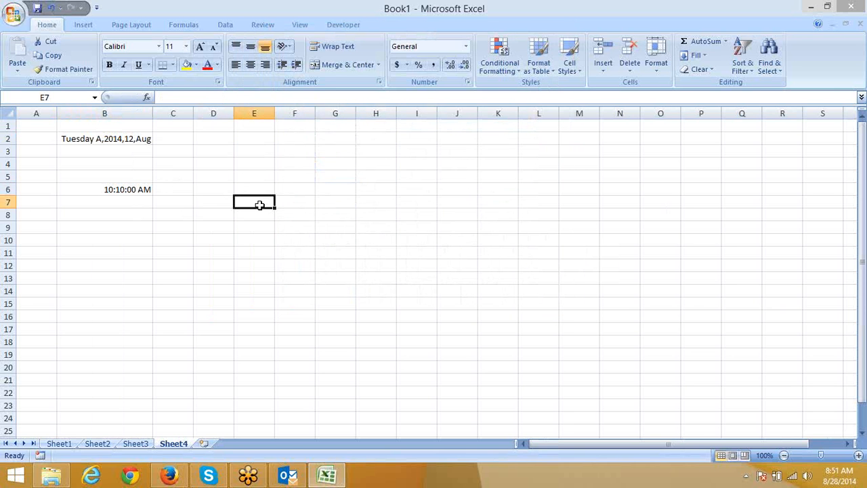
Step: Enter the elapsed time 35:10 in cell E7 and inspect its [h] format code
text(35)
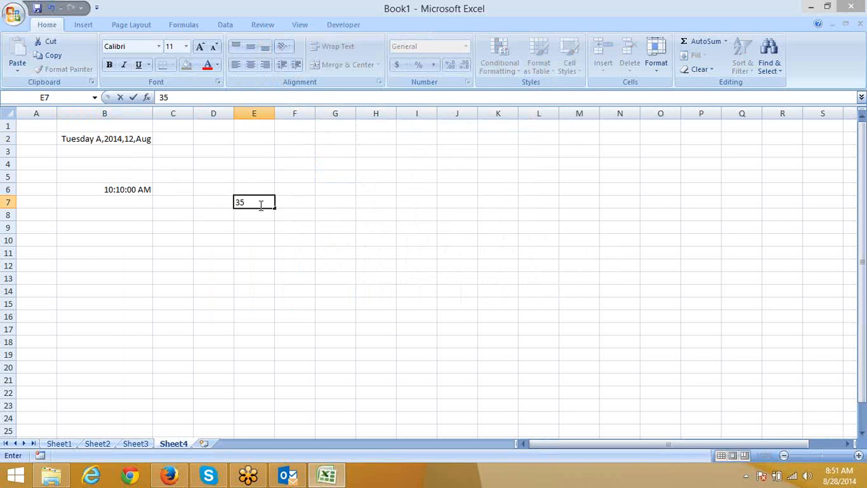
text(:10)
key(Return)
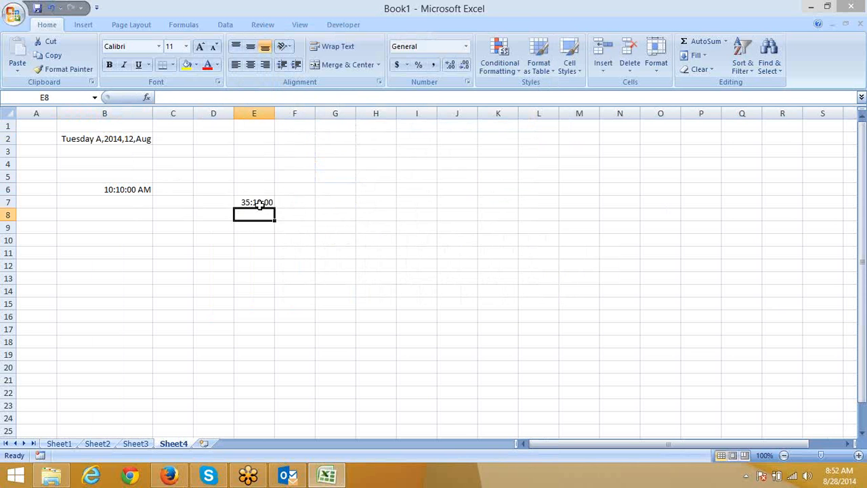
click(260, 203)
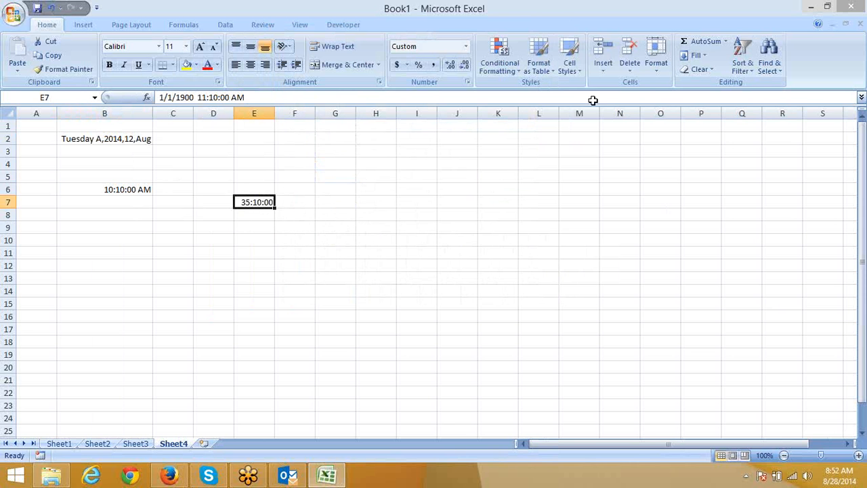
click(468, 81)
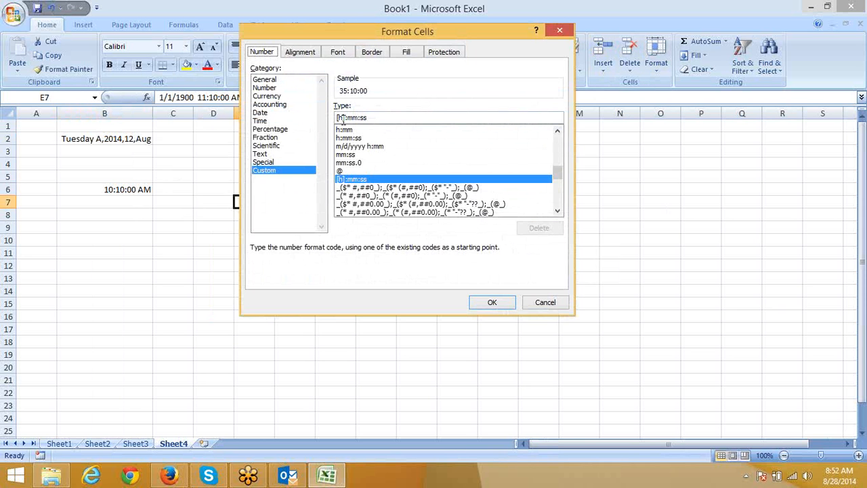
drag(347, 117, 337, 117)
click(559, 30)
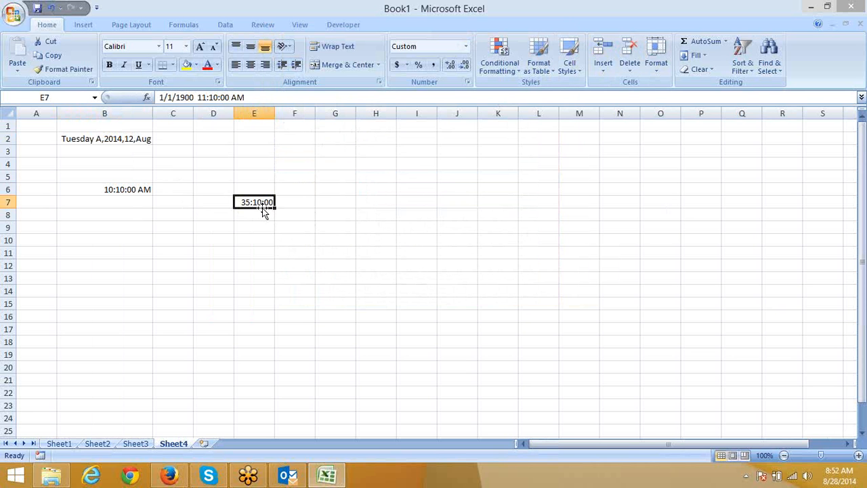
Step: Apply the custom format [m] to E7 so it shows 2110 total minutes
click(466, 82)
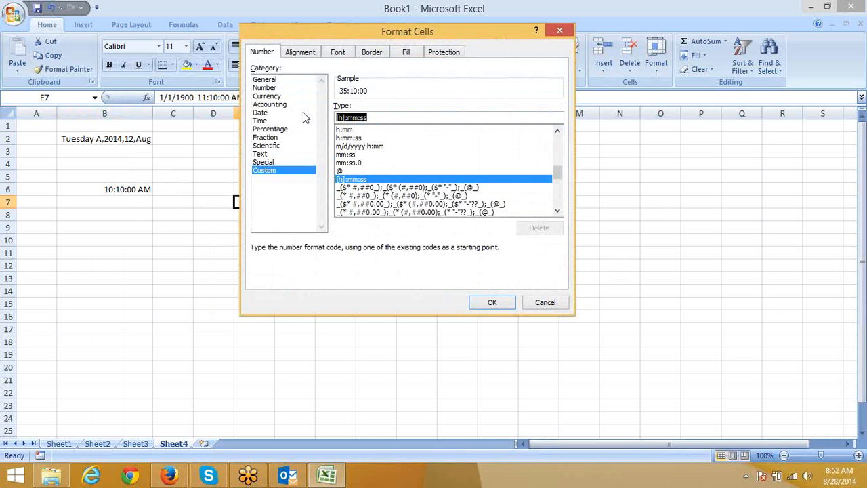
text([m])
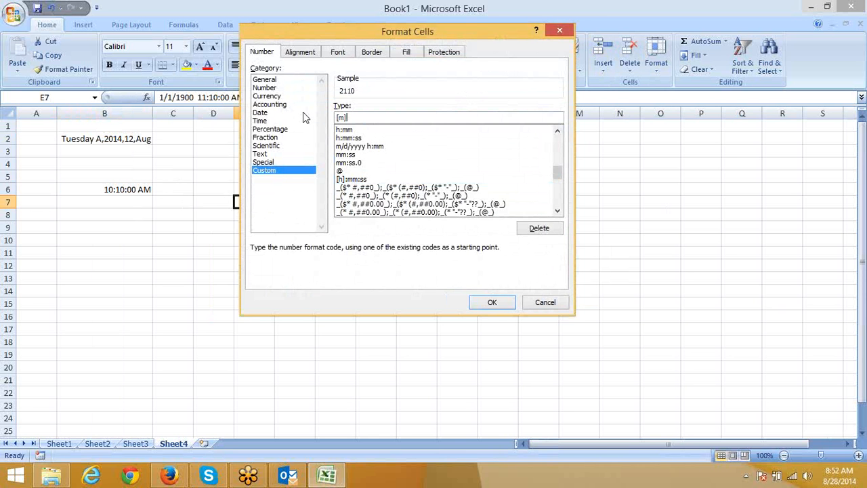
key(Return)
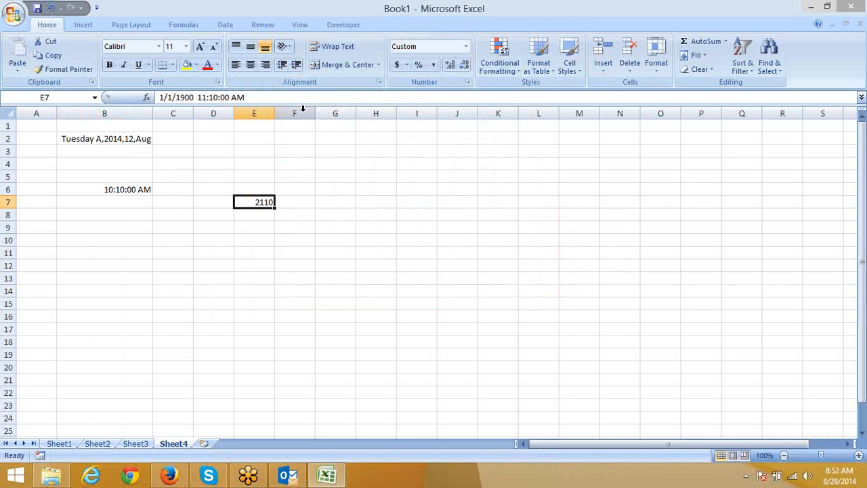
key(Right)
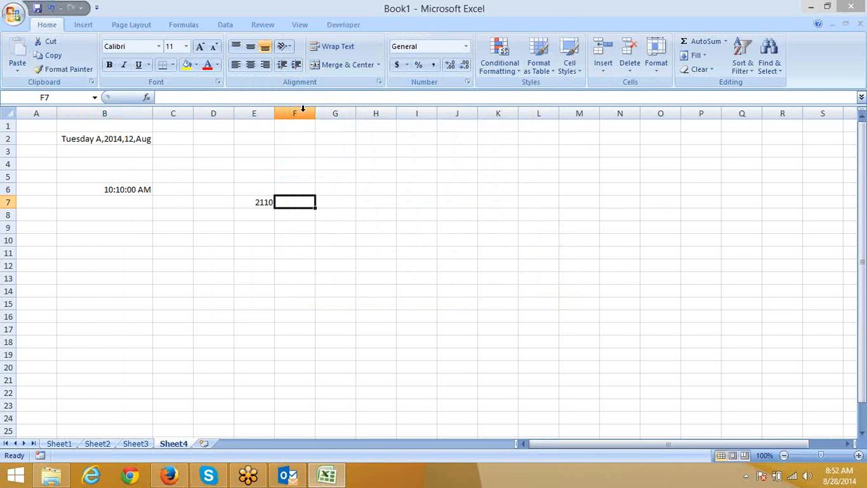
Step: Enter =TEXT(E7,"[m]") in F7 to express E7's elapsed time in minutes
text(=TEXT()
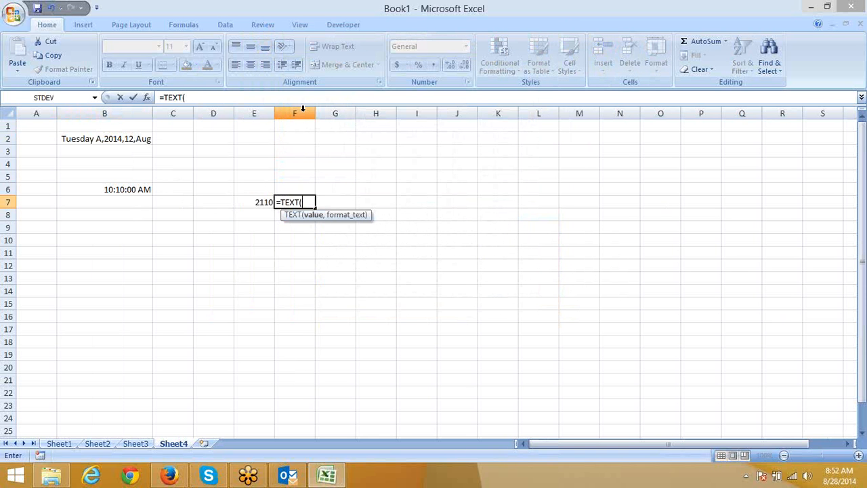
key(Left)
text(,)
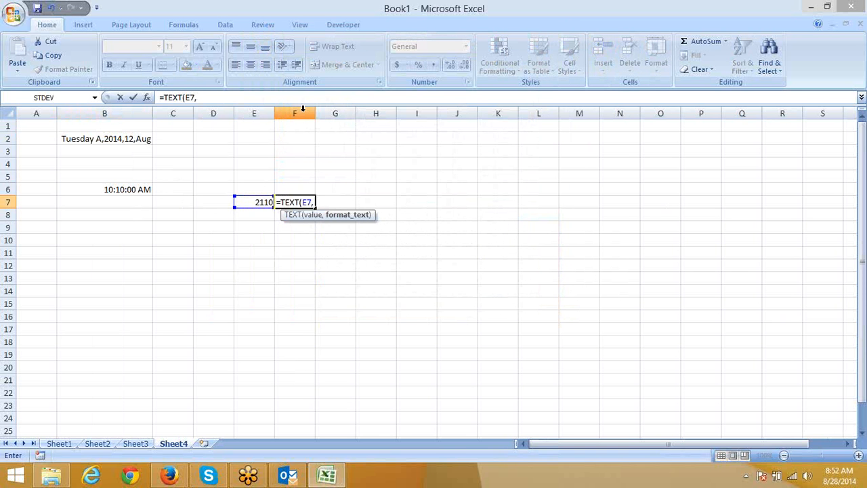
text("[m]"))
key(Return)
key(Up)
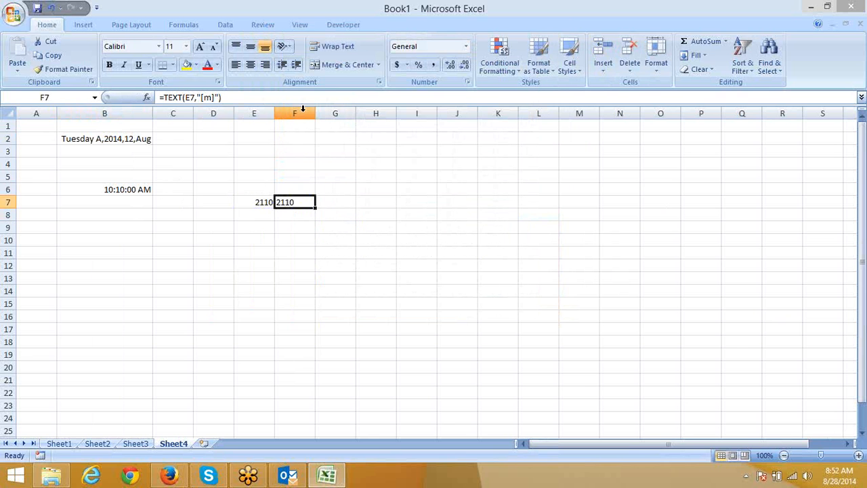
Step: Change F7's formula to =TEXT(E7,"[s]"), giving 126600 seconds
click(213, 98)
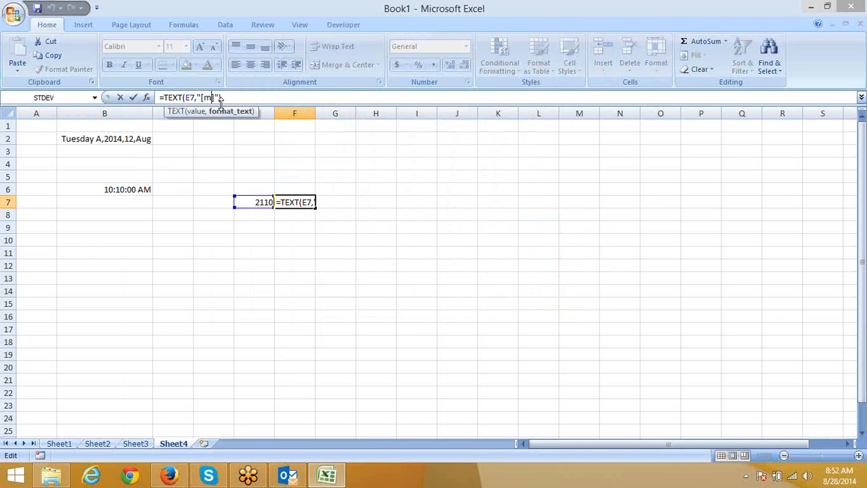
key(BackSpace)
text(s)
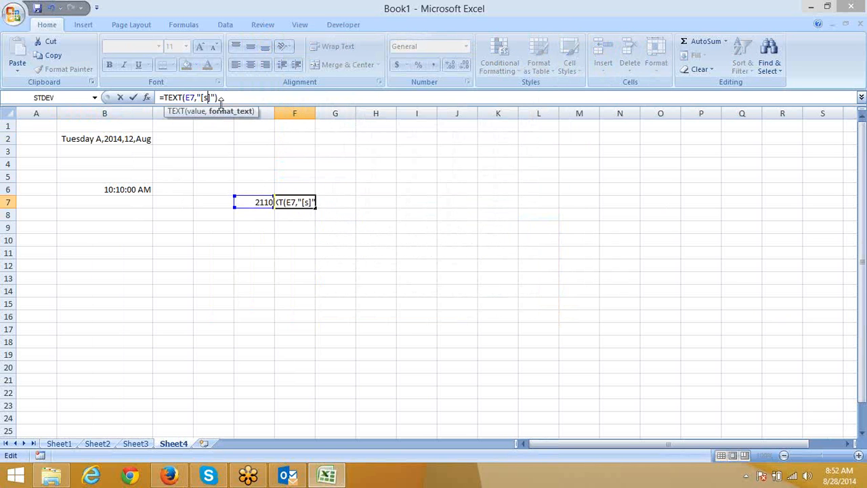
key(Return)
key(Up)
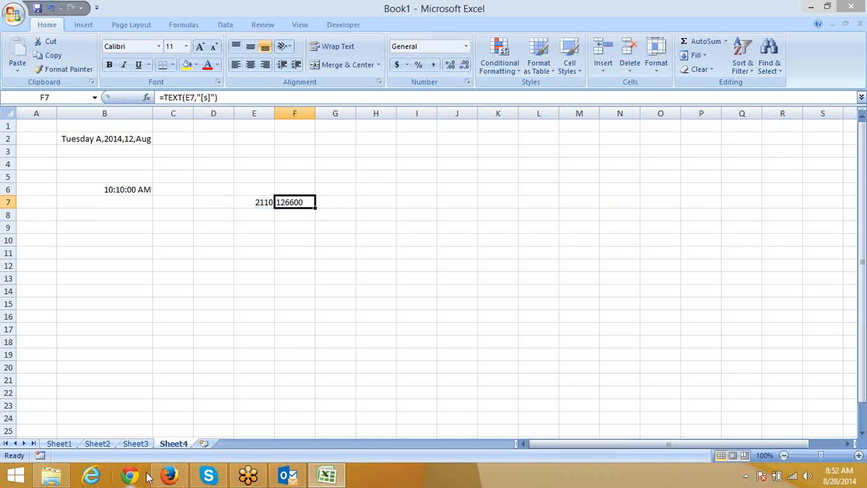
Step: Consult the Office custom number format help page in Firefox, then return to Excel
click(175, 476)
scroll(243, 296, down, 5)
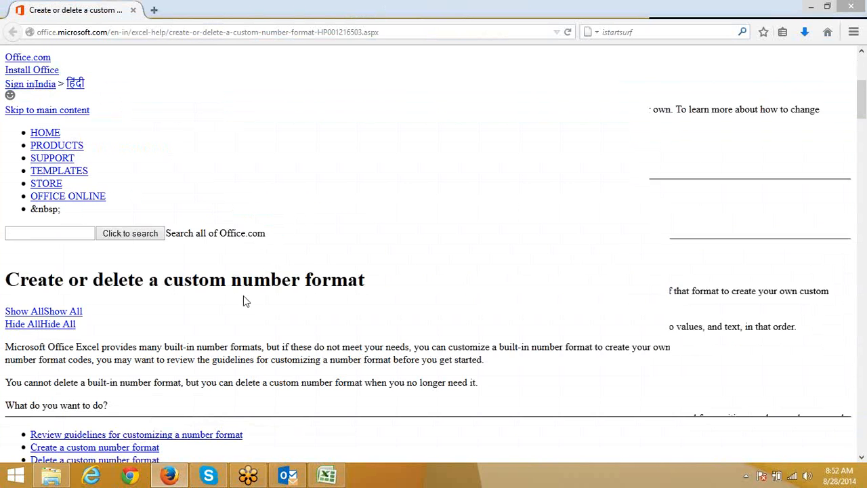
scroll(242, 297, down, 5)
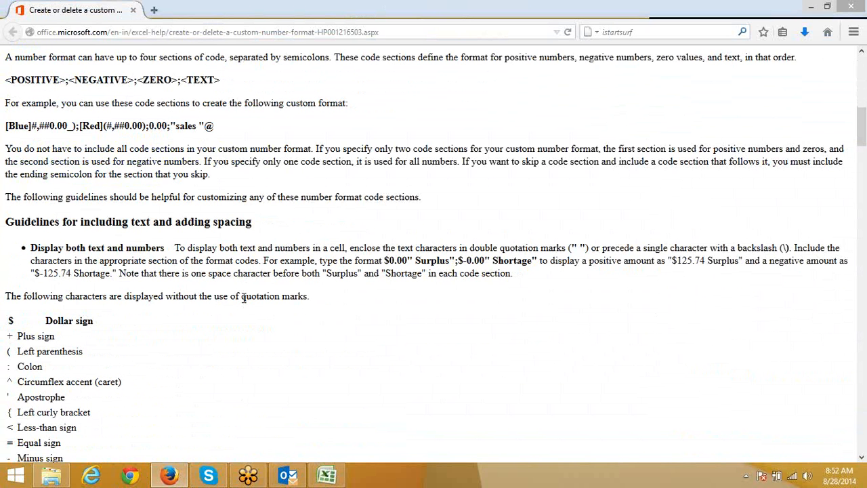
click(268, 31)
key(Return)
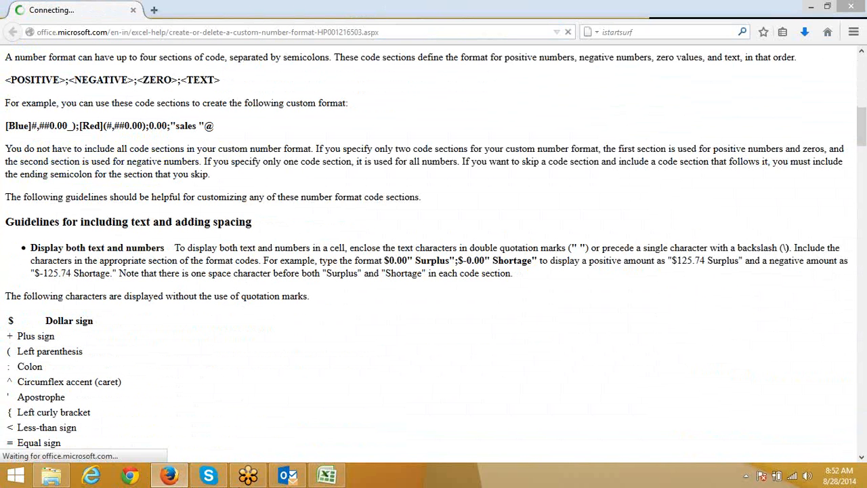
click(328, 474)
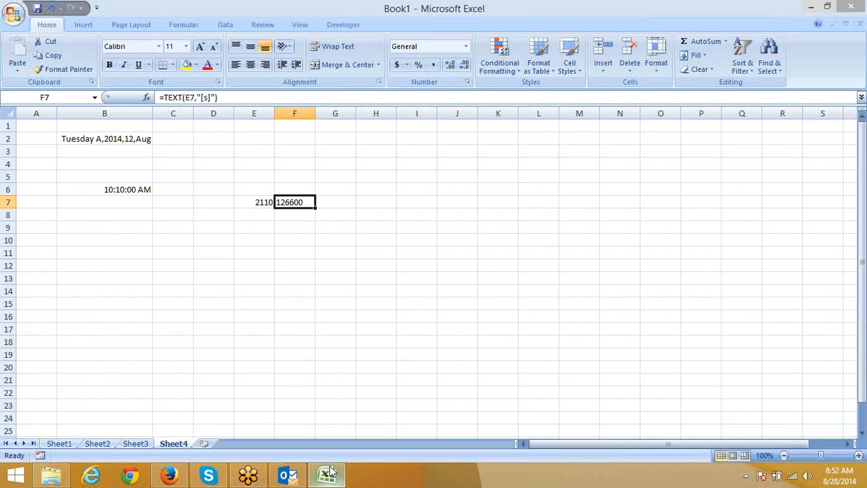
click(703, 226)
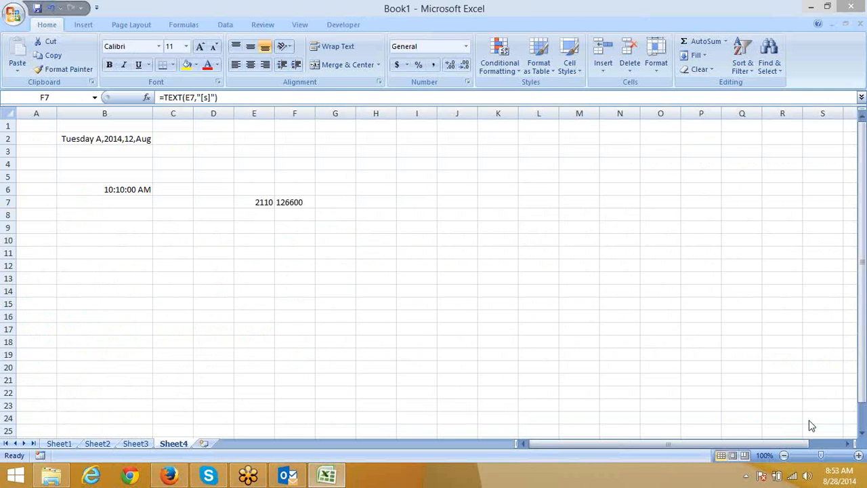
click(745, 476)
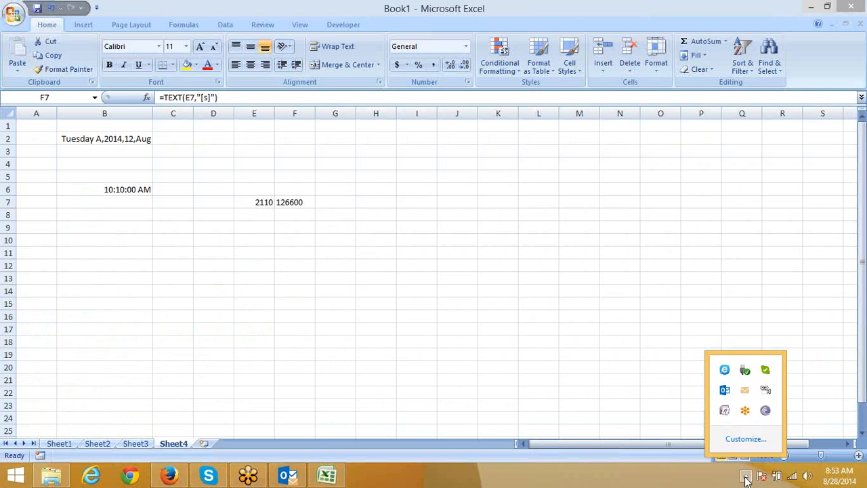
click(531, 286)
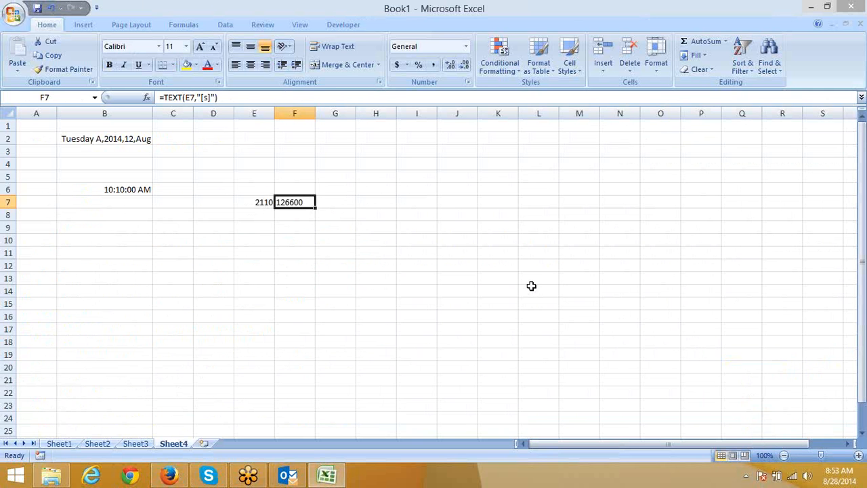